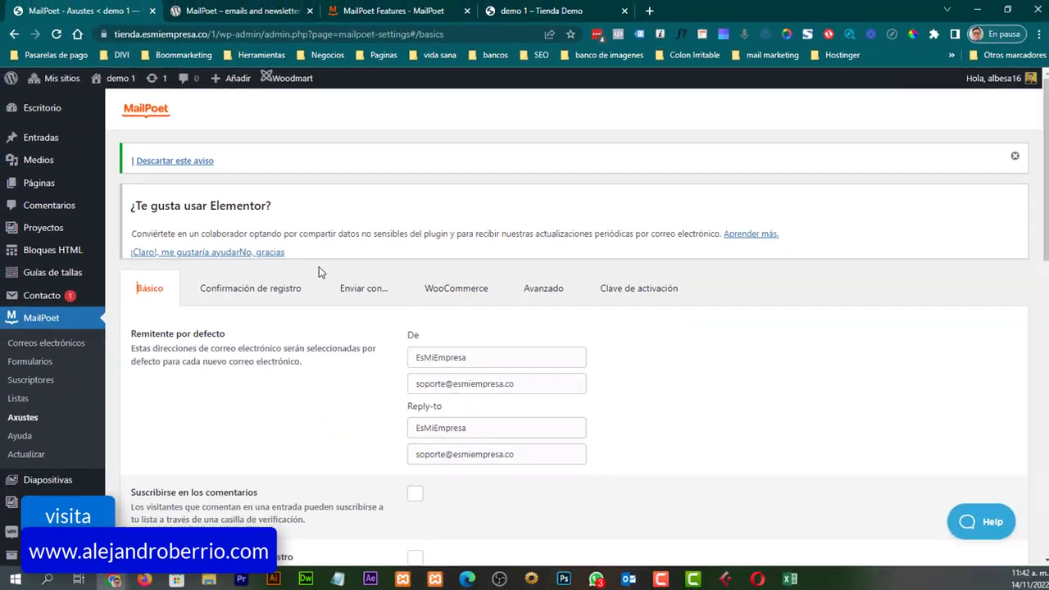
Open the MailPoet plugin page on WordPress.org and examine its description, feature list and plugin header.
{"action": "left_click", "coordinate": [260, 11]}
{"action": "left_click", "coordinate": [63, 13]}
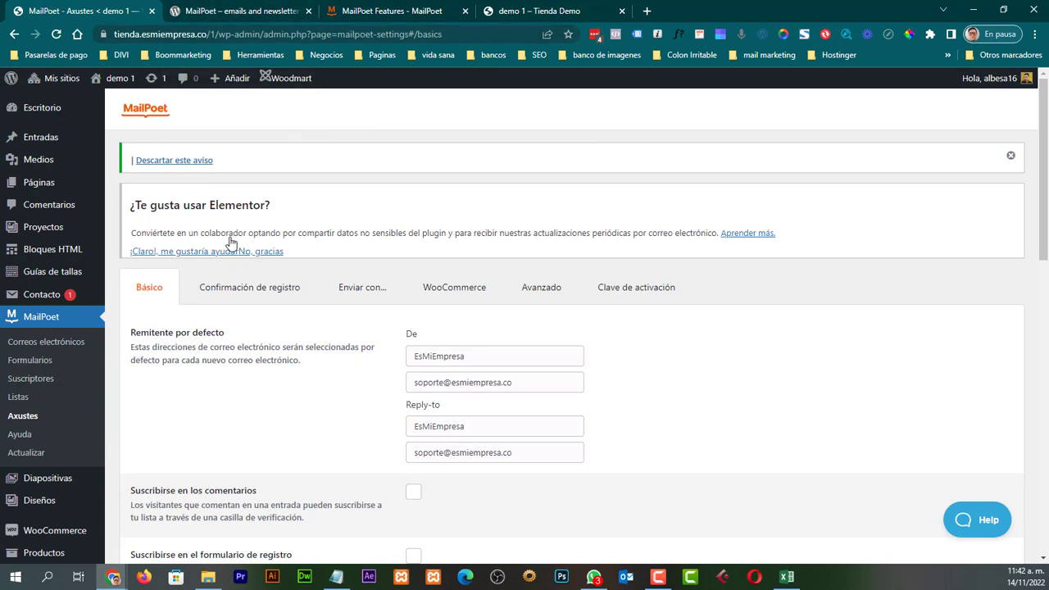
{"action": "left_click", "coordinate": [233, 10]}
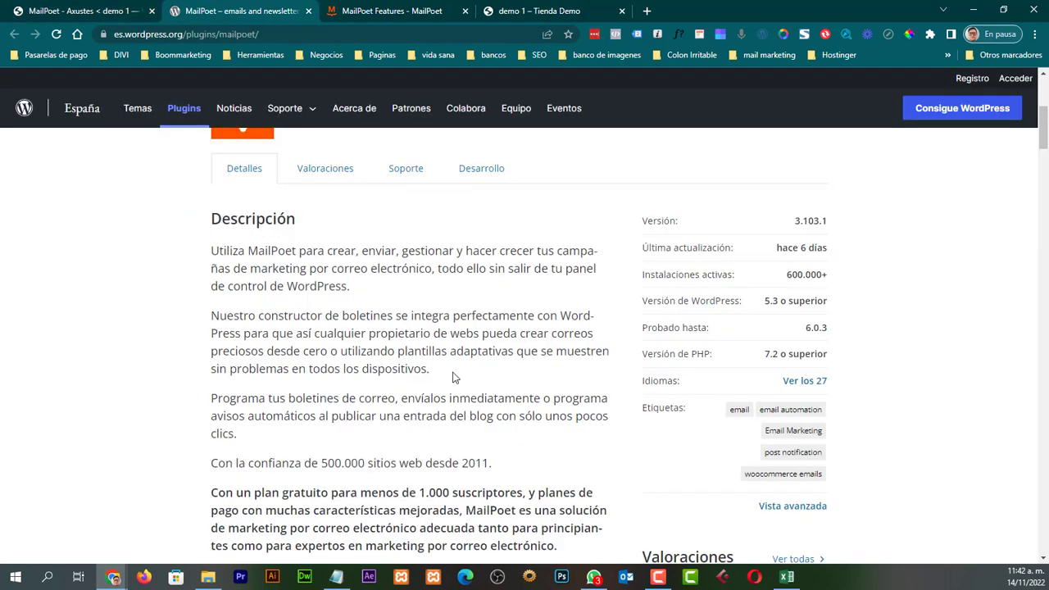
{"action": "scroll", "coordinate": [454, 374], "scroll_direction": "up", "scroll_amount": 2}
{"action": "scroll", "coordinate": [455, 378], "scroll_direction": "down", "scroll_amount": 2}
{"action": "scroll", "coordinate": [443, 354], "scroll_direction": "up", "scroll_amount": 1}
{"action": "scroll", "coordinate": [446, 354], "scroll_direction": "down", "scroll_amount": 1}
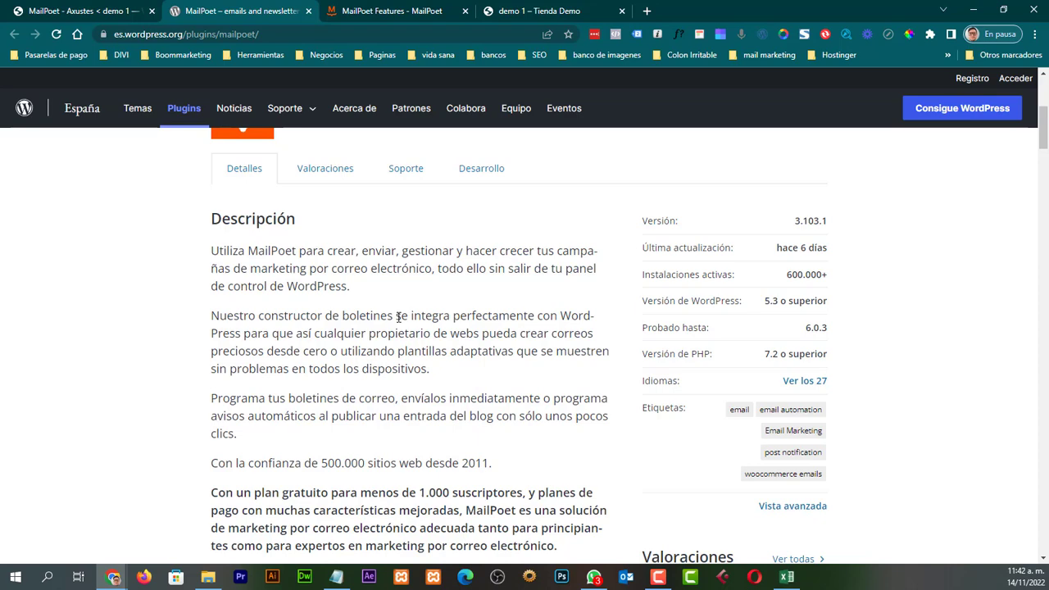
{"action": "scroll", "coordinate": [436, 333], "scroll_direction": "down", "scroll_amount": 1}
{"action": "scroll", "coordinate": [436, 334], "scroll_direction": "up", "scroll_amount": 1}
{"action": "scroll", "coordinate": [452, 309], "scroll_direction": "down", "scroll_amount": 1}
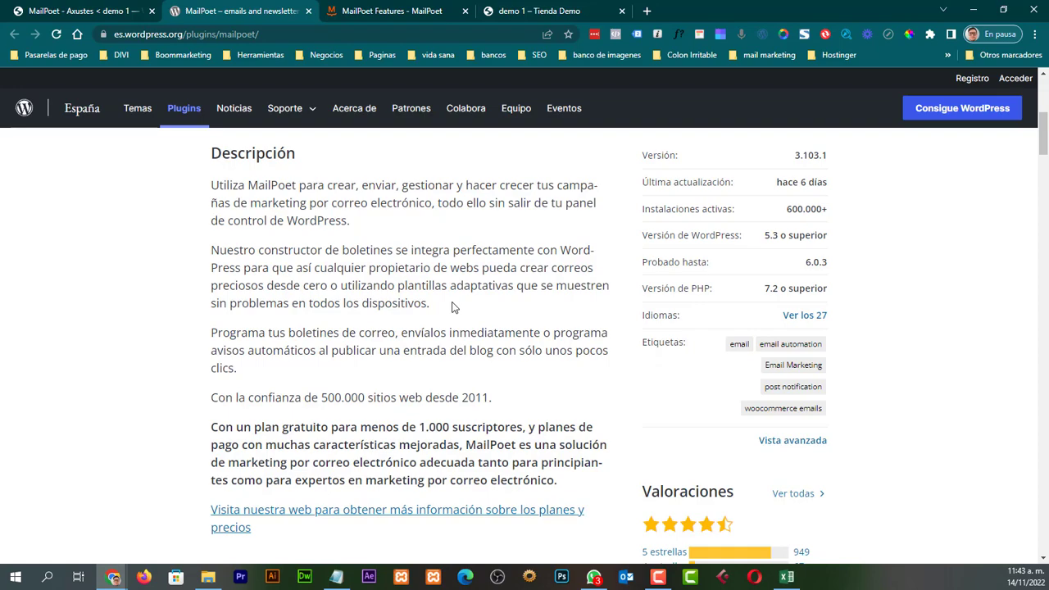
{"action": "scroll", "coordinate": [452, 307], "scroll_direction": "down", "scroll_amount": 1}
{"action": "scroll", "coordinate": [452, 307], "scroll_direction": "down", "scroll_amount": 3}
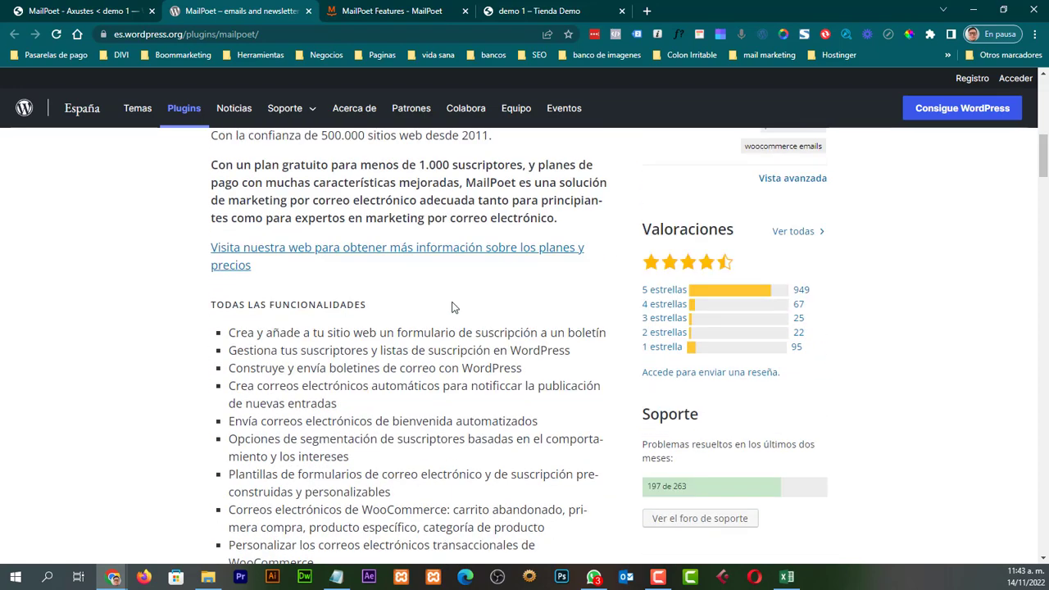
{"action": "scroll", "coordinate": [452, 307], "scroll_direction": "up", "scroll_amount": 8}
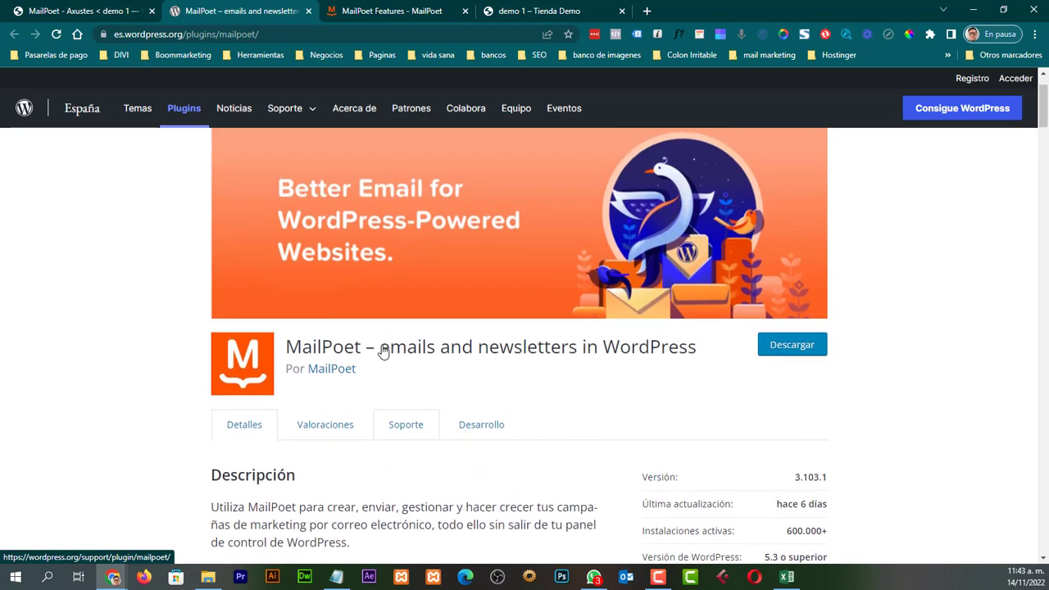
{"action": "scroll", "coordinate": [381, 346], "scroll_direction": "up", "scroll_amount": 2}
{"action": "scroll", "coordinate": [382, 347], "scroll_direction": "down", "scroll_amount": 2}
{"action": "scroll", "coordinate": [382, 346], "scroll_direction": "up", "scroll_amount": 3}
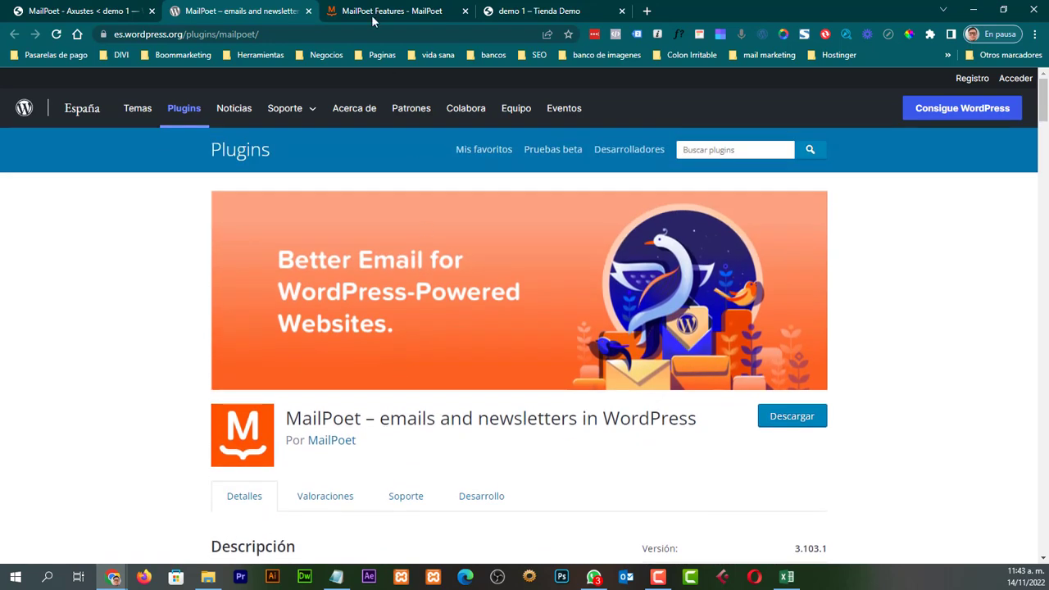
Go to the MailPoet website's homepage and examine its introduction and email builder overview.
{"action": "left_click", "coordinate": [372, 11]}
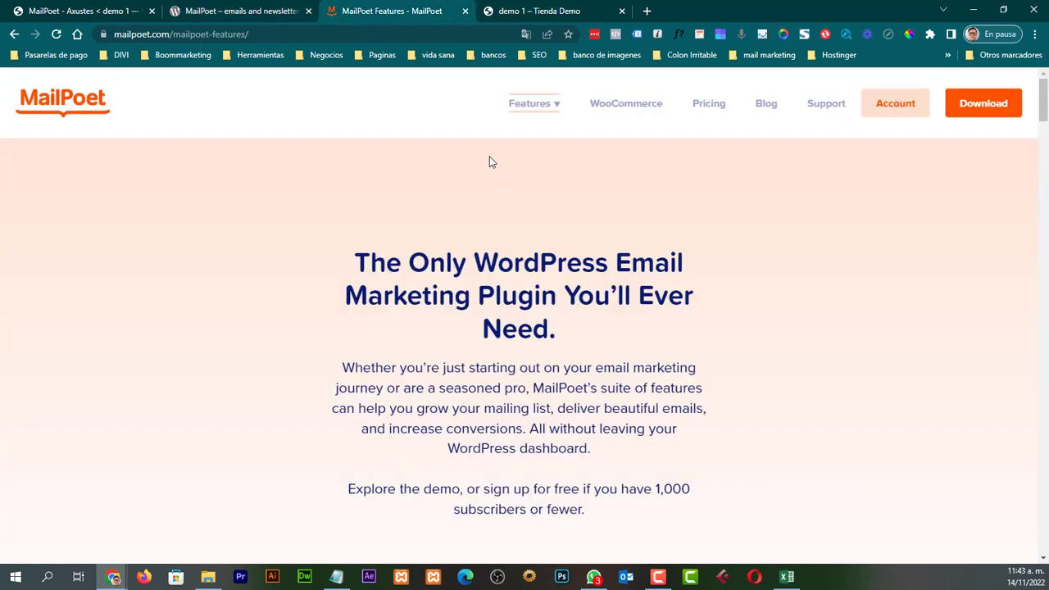
{"action": "left_click", "coordinate": [75, 94]}
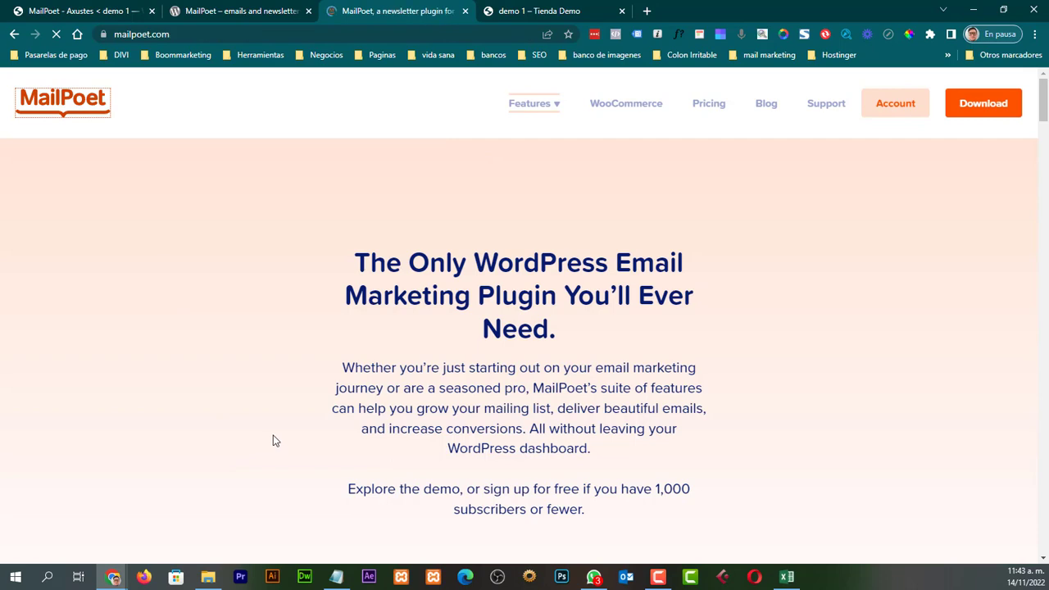
{"action": "scroll", "coordinate": [405, 414], "scroll_direction": "down", "scroll_amount": 1}
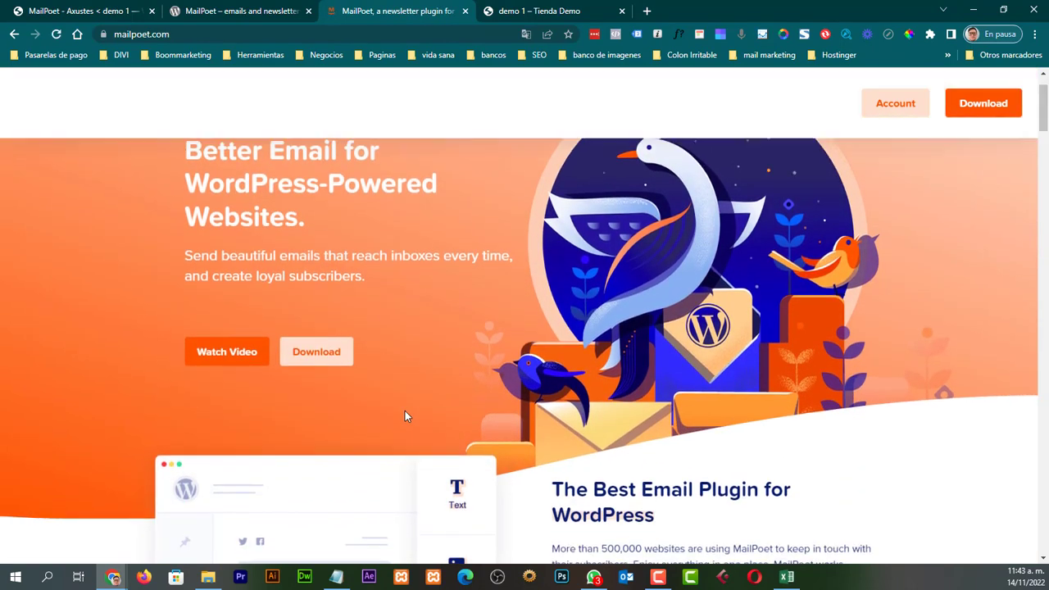
{"action": "scroll", "coordinate": [405, 416], "scroll_direction": "up", "scroll_amount": 1}
{"action": "right_click", "coordinate": [508, 297]}
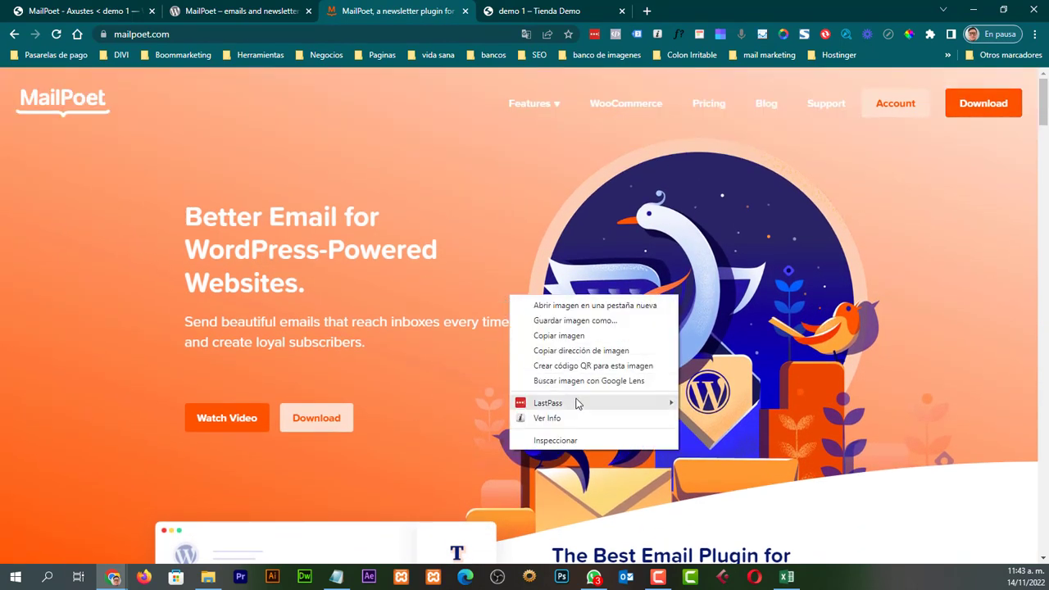
{"action": "left_click", "coordinate": [474, 403]}
{"action": "scroll", "coordinate": [475, 406], "scroll_direction": "down", "scroll_amount": 4}
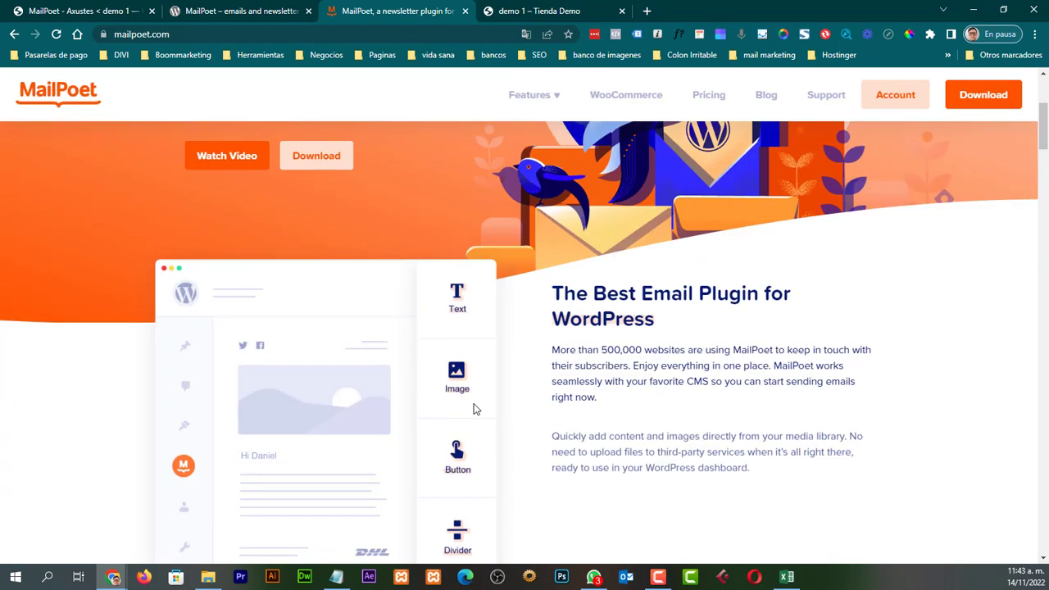
{"action": "scroll", "coordinate": [474, 408], "scroll_direction": "down", "scroll_amount": 1}
{"action": "scroll", "coordinate": [431, 382], "scroll_direction": "up", "scroll_amount": 2}
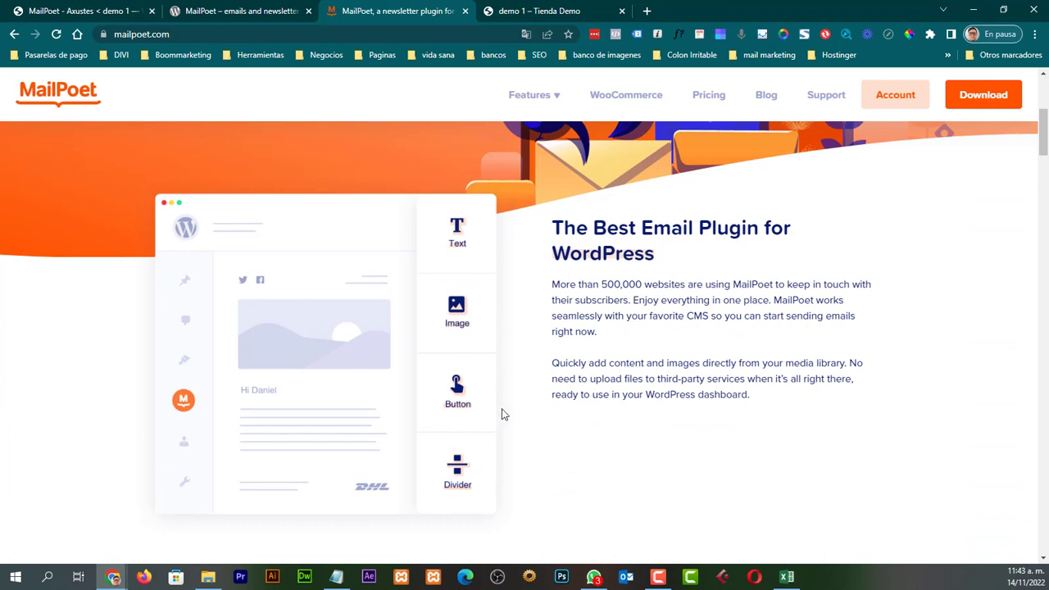
{"action": "scroll", "coordinate": [503, 415], "scroll_direction": "down", "scroll_amount": 1}
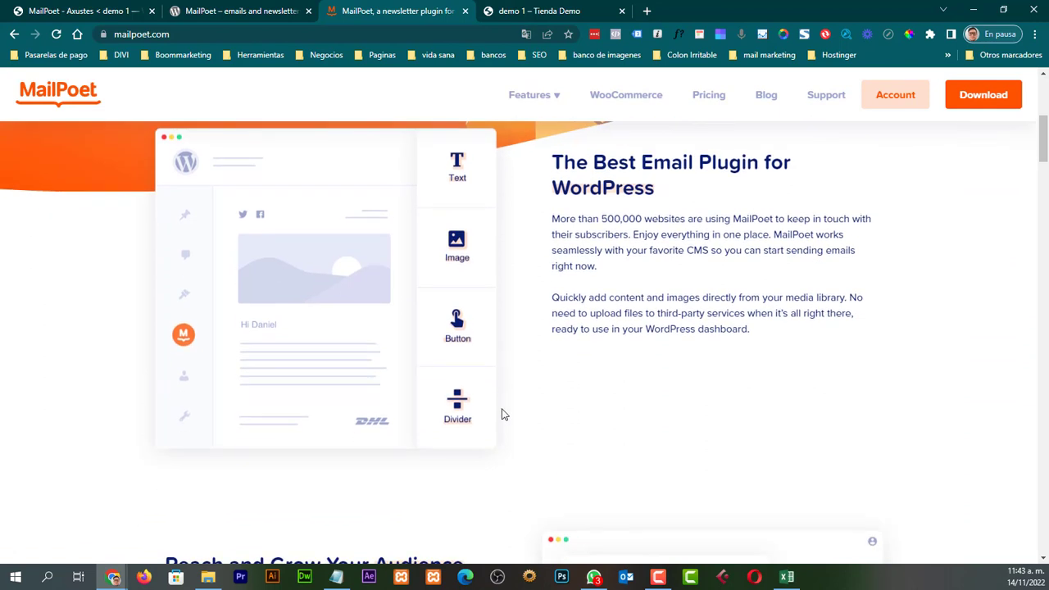
{"action": "scroll", "coordinate": [483, 366], "scroll_direction": "up", "scroll_amount": 1}
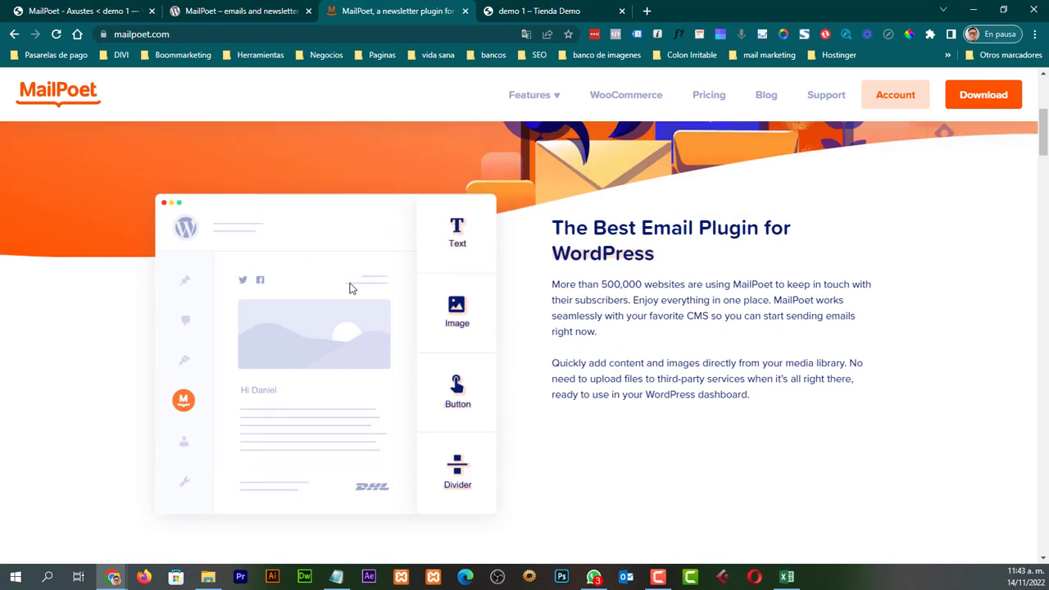
Look through the homepage sections on audience growth, templates, delivery and customer reviews, down to the newsletter sign-up.
{"action": "scroll", "coordinate": [475, 436], "scroll_direction": "down", "scroll_amount": 5}
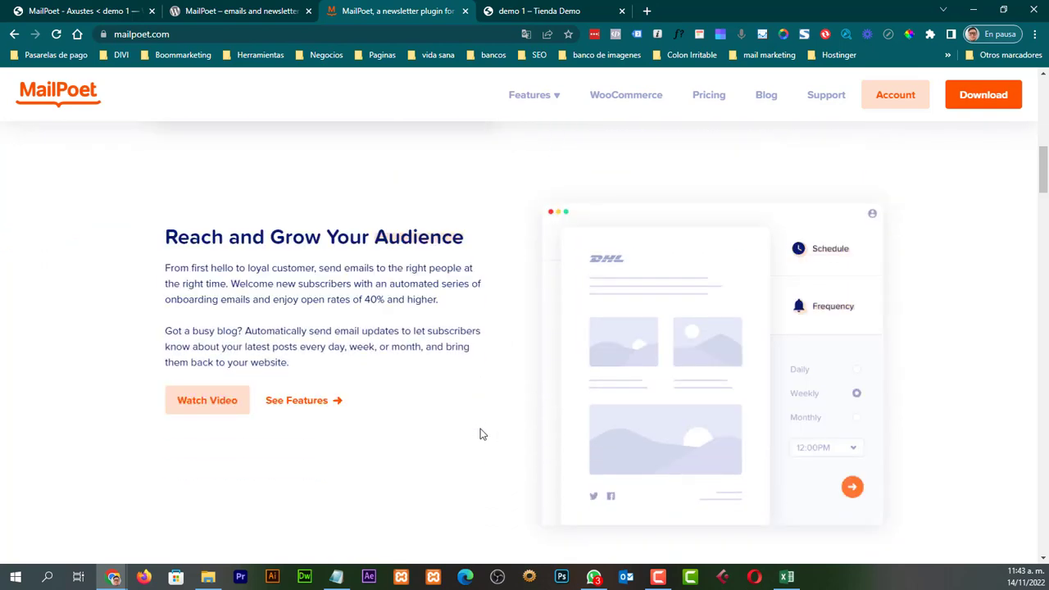
{"action": "scroll", "coordinate": [482, 434], "scroll_direction": "down", "scroll_amount": 12}
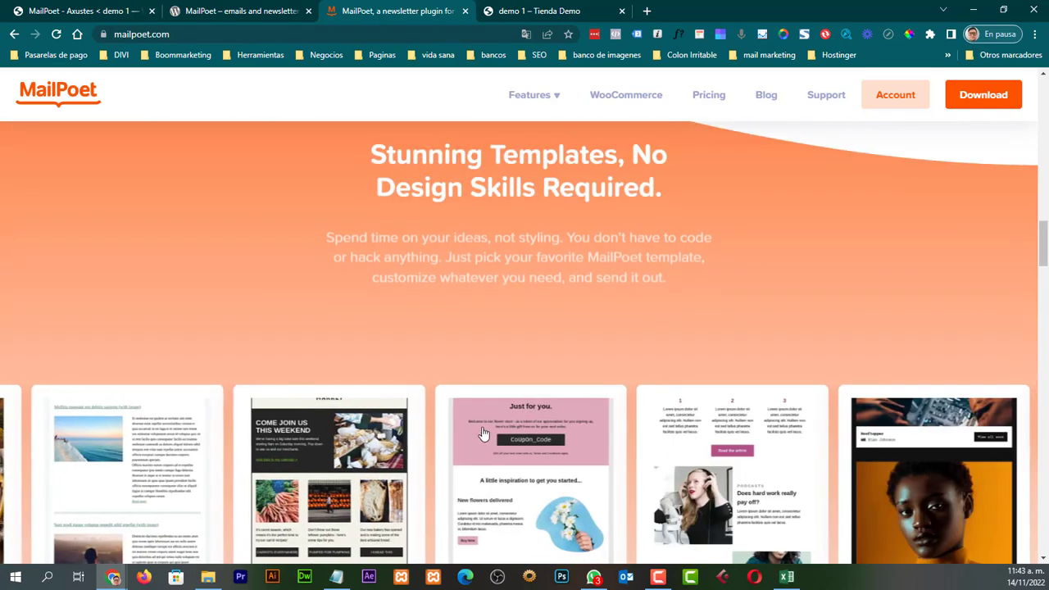
{"action": "scroll", "coordinate": [488, 444], "scroll_direction": "down", "scroll_amount": 10}
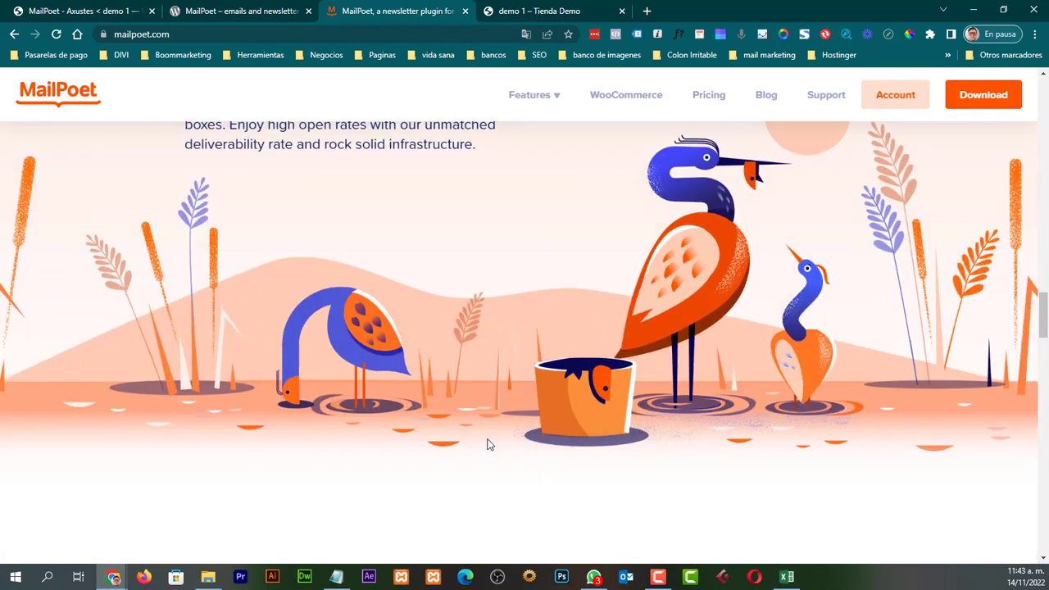
{"action": "scroll", "coordinate": [487, 444], "scroll_direction": "down", "scroll_amount": 3}
{"action": "scroll", "coordinate": [485, 440], "scroll_direction": "down", "scroll_amount": 5}
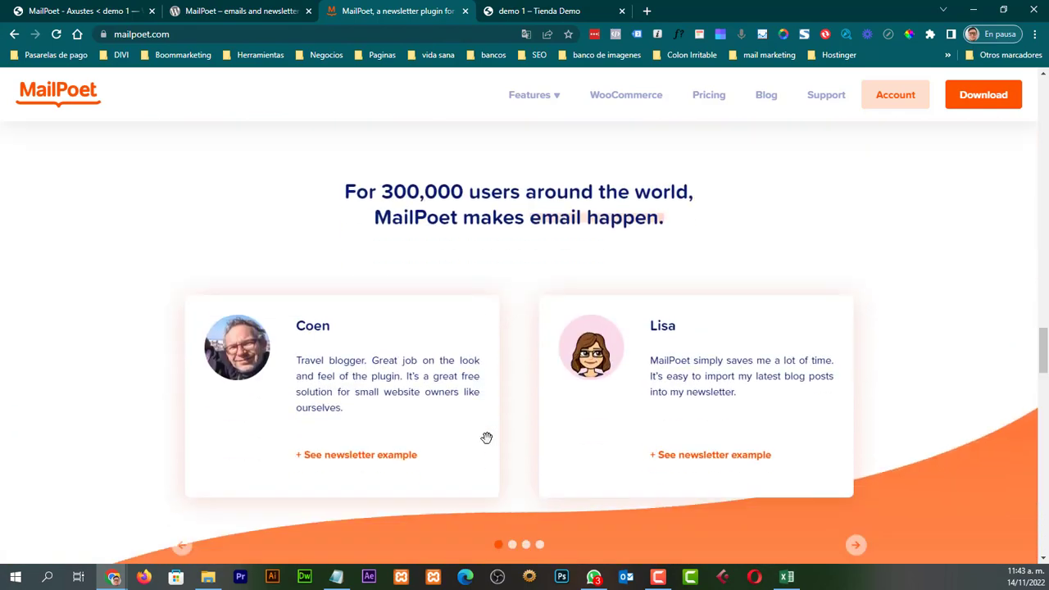
{"action": "scroll", "coordinate": [486, 437], "scroll_direction": "down", "scroll_amount": 8}
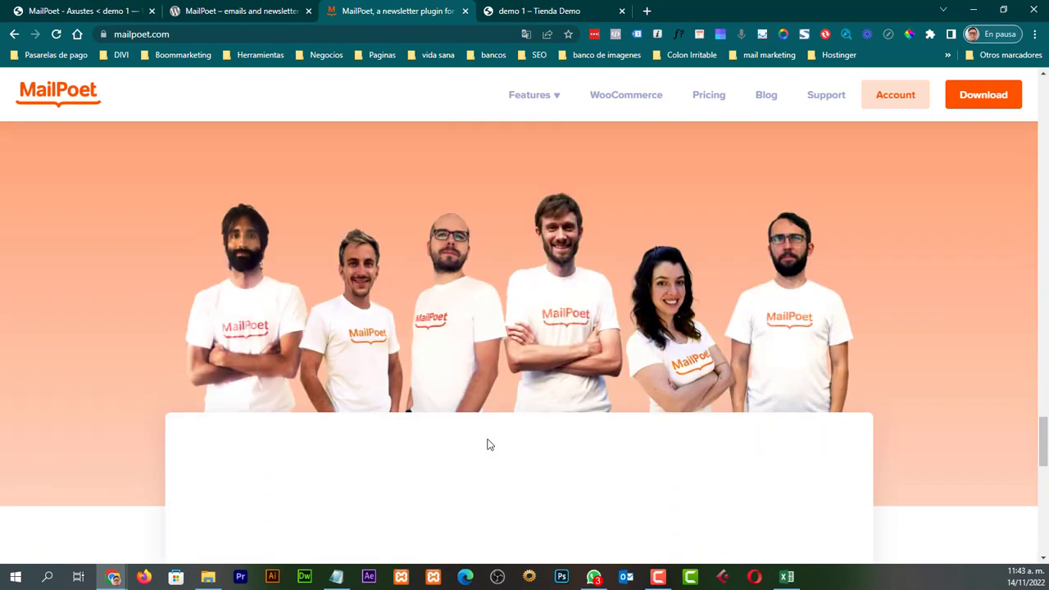
{"action": "scroll", "coordinate": [488, 444], "scroll_direction": "down", "scroll_amount": 8}
{"action": "scroll", "coordinate": [488, 445], "scroll_direction": "down", "scroll_amount": 6}
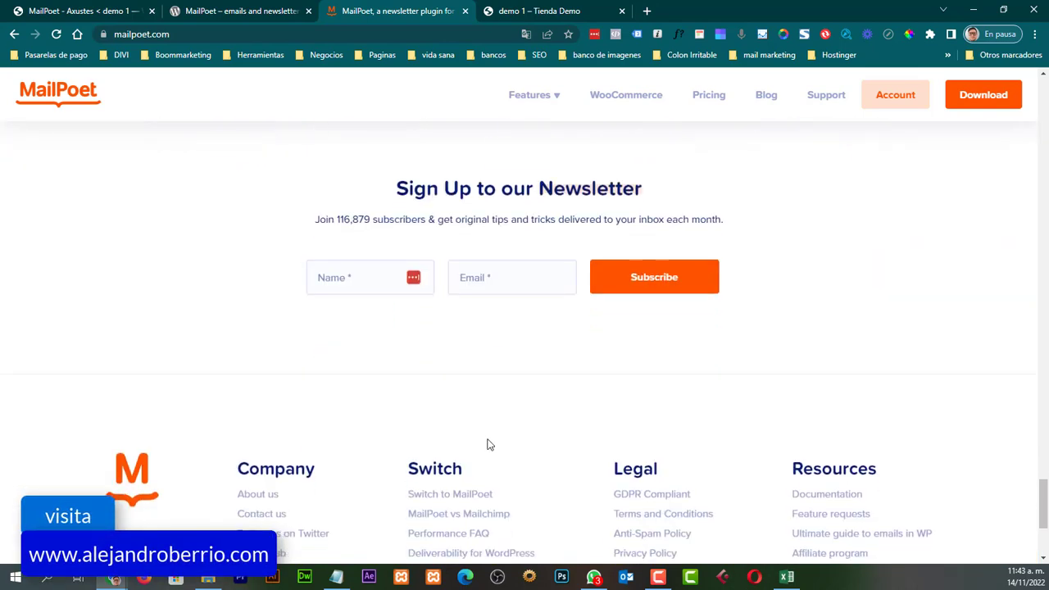
{"action": "scroll", "coordinate": [489, 445], "scroll_direction": "up", "scroll_amount": 12}
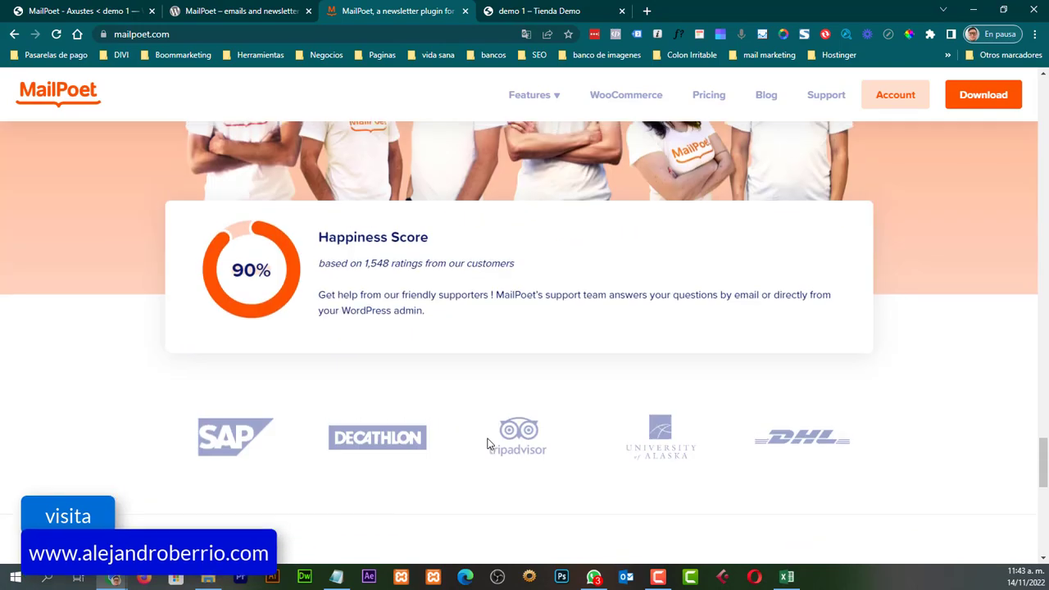
{"action": "scroll", "coordinate": [487, 438], "scroll_direction": "up", "scroll_amount": 5}
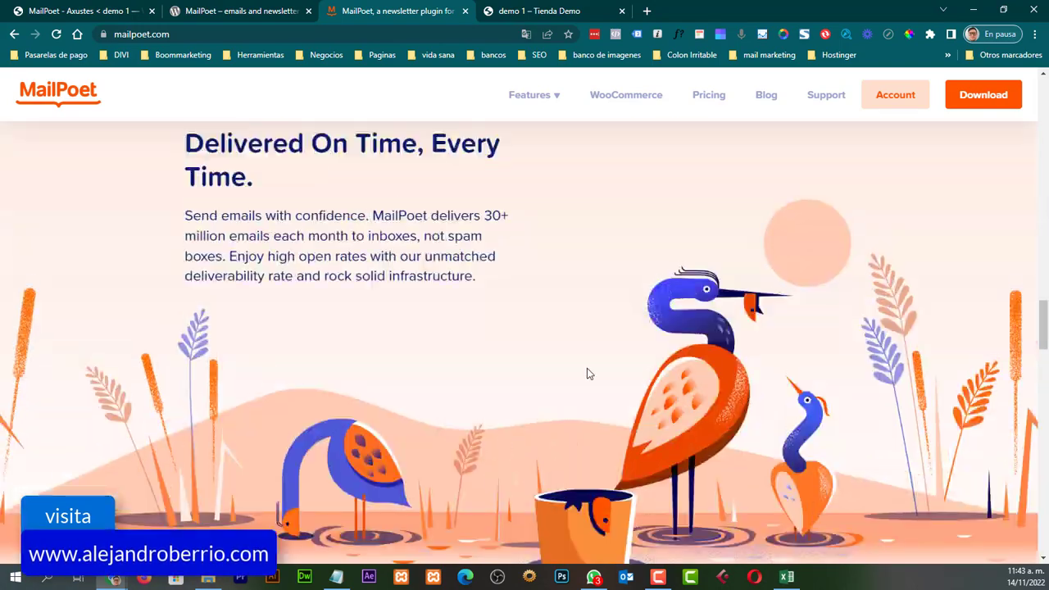
Open MailPoet's pricing page and compare the Starter, Business and Agency plans, including the free plan's monthly email and subscriber limits.
{"action": "left_click", "coordinate": [706, 103]}
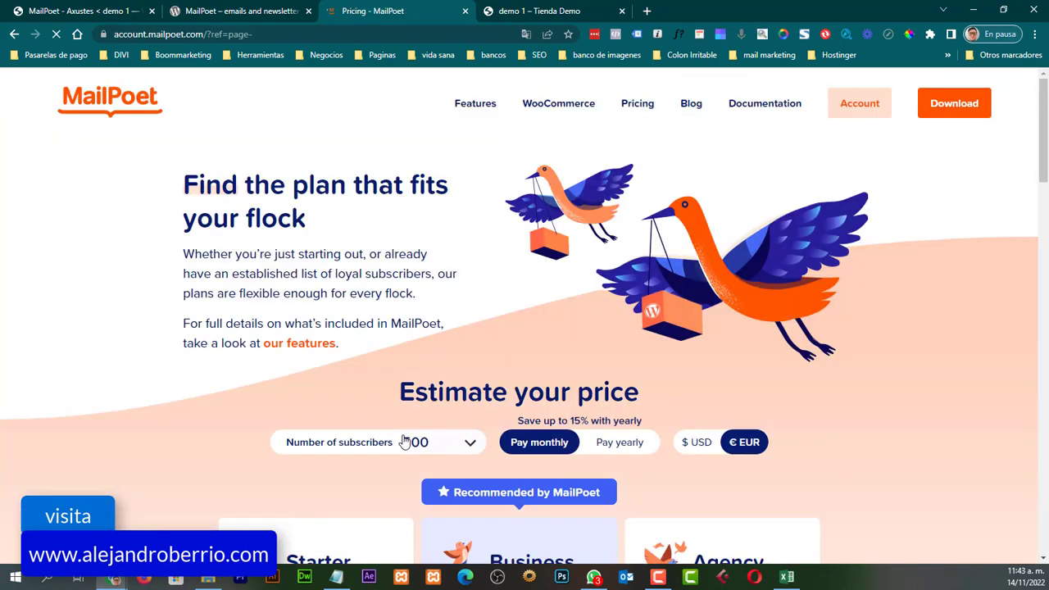
{"action": "scroll", "coordinate": [403, 440], "scroll_direction": "down", "scroll_amount": 3}
{"action": "scroll", "coordinate": [404, 440], "scroll_direction": "down", "scroll_amount": 3}
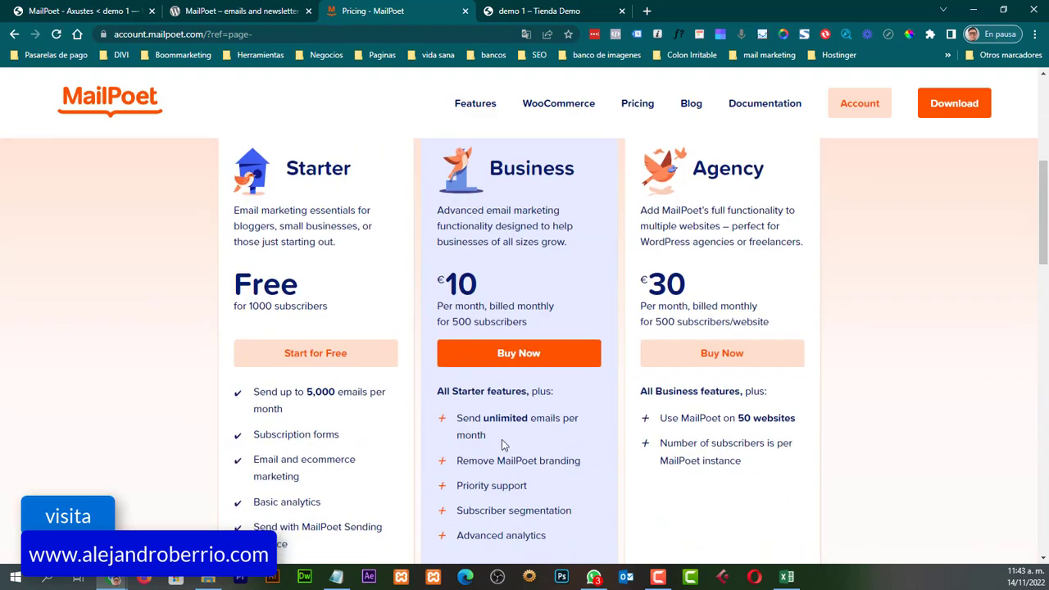
{"action": "scroll", "coordinate": [566, 457], "scroll_direction": "down", "scroll_amount": 1}
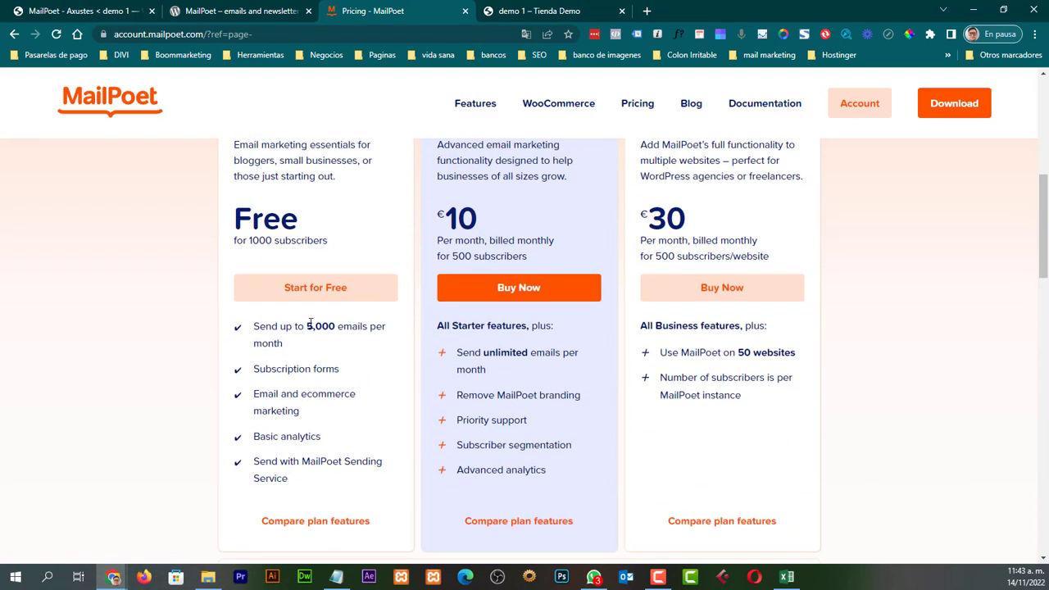
{"action": "left_click_drag", "start_coordinate": [306, 325], "coordinate": [326, 350]}
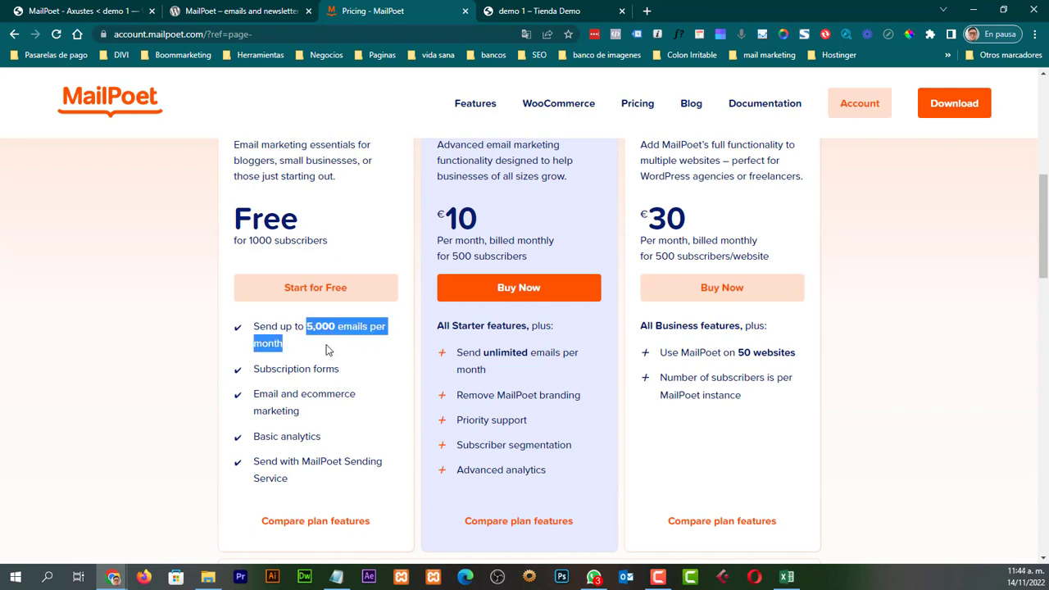
{"action": "left_click", "coordinate": [331, 357]}
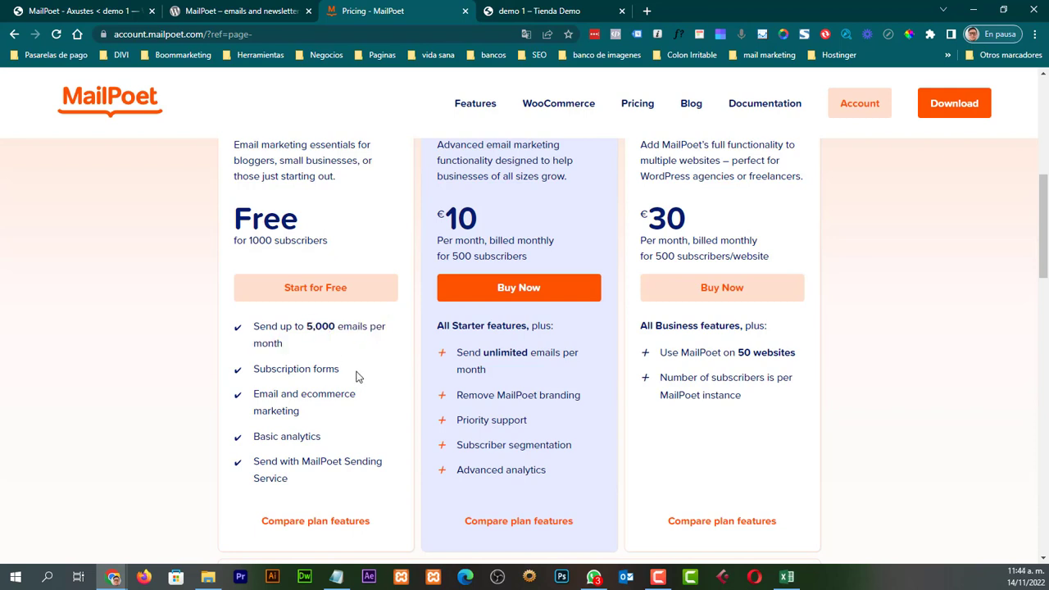
{"action": "scroll", "coordinate": [372, 447], "scroll_direction": "up", "scroll_amount": 1}
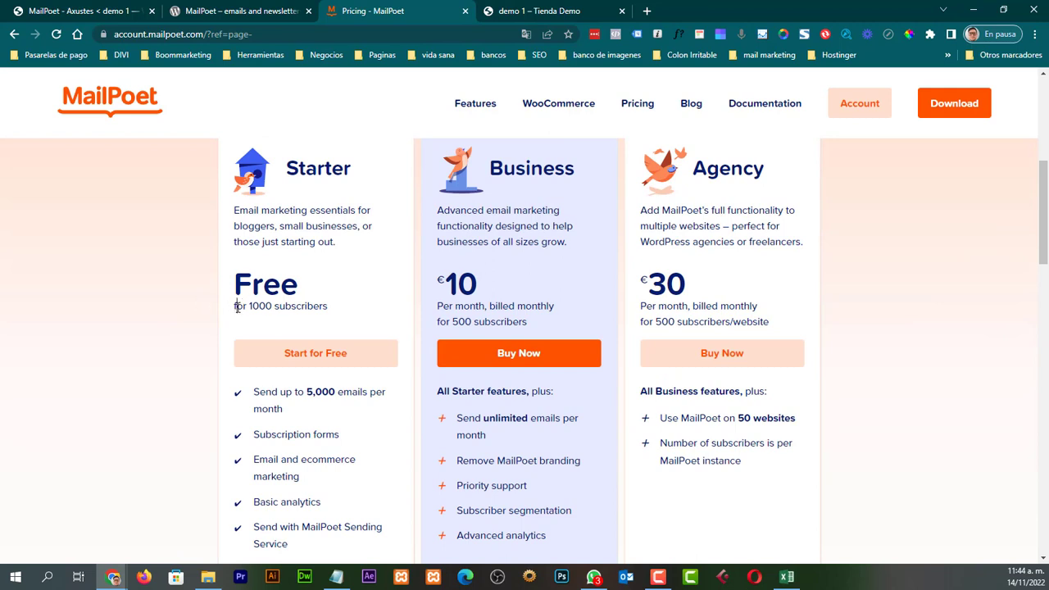
{"action": "left_click_drag", "start_coordinate": [235, 301], "coordinate": [334, 310]}
{"action": "left_click", "coordinate": [388, 333]}
{"action": "scroll", "coordinate": [562, 393], "scroll_direction": "up", "scroll_amount": 1}
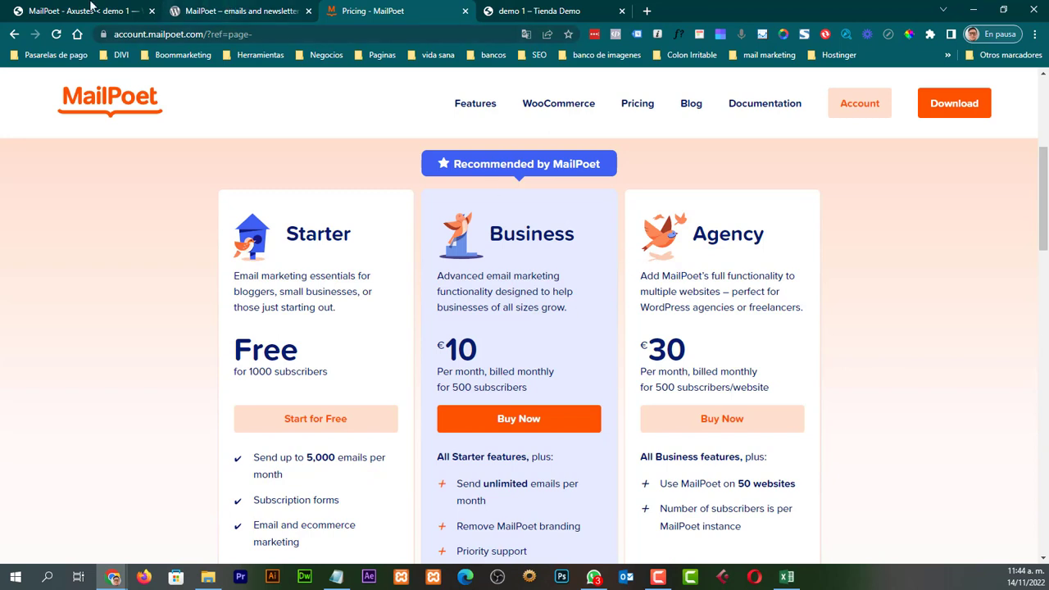
Return to the MailPoet settings in the WordPress admin and dismiss the empty notice above the Elementor message.
{"action": "left_click", "coordinate": [92, 7]}
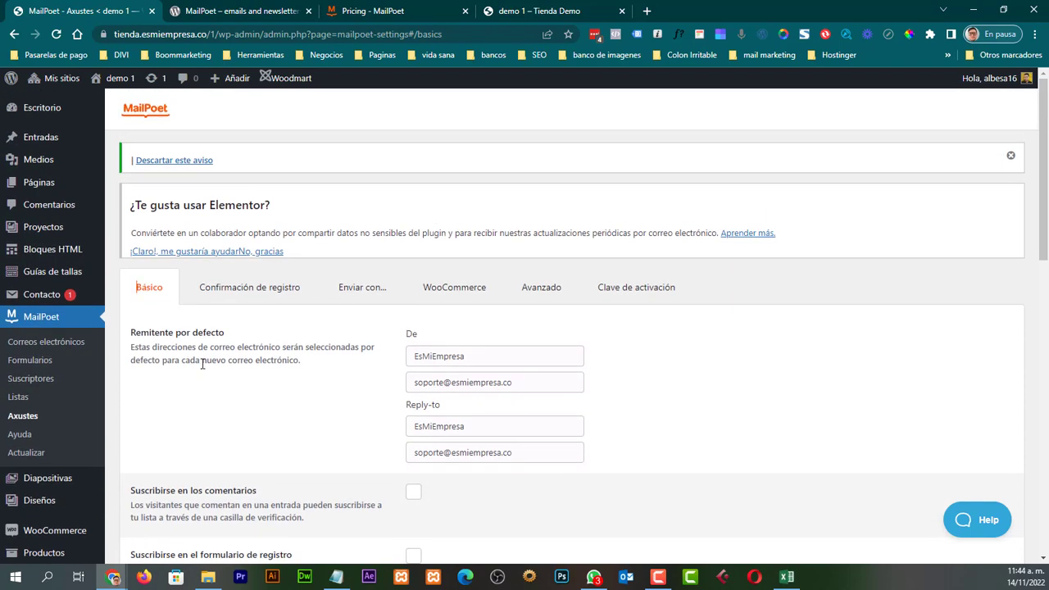
{"action": "left_click", "coordinate": [1010, 154]}
{"action": "scroll", "coordinate": [47, 338], "scroll_direction": "down", "scroll_amount": 1}
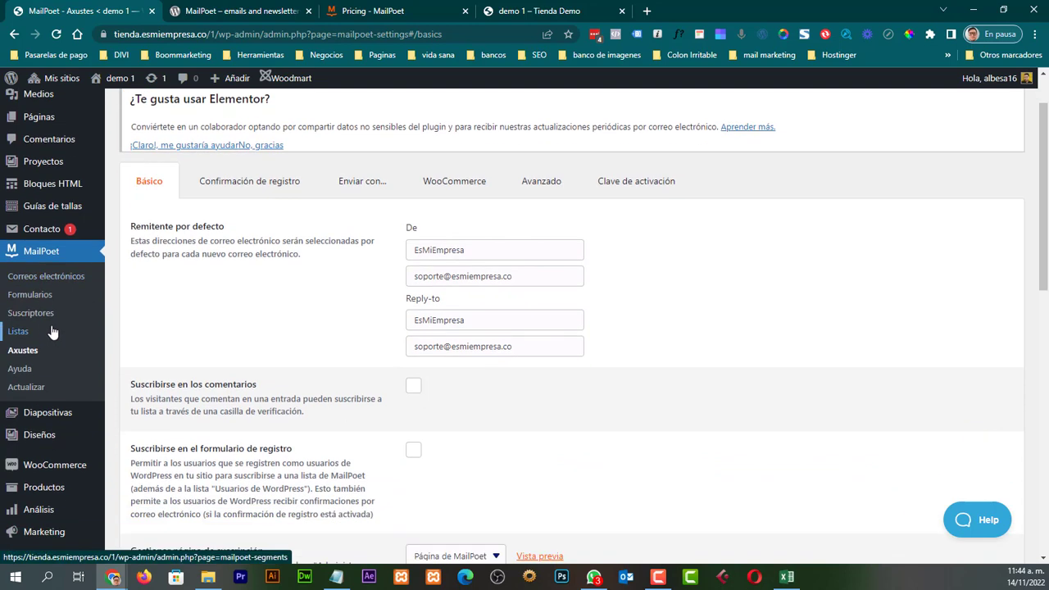
View MailPoet's Correos electrónicos page in the WordPress admin, followed by its Actualizar page.
{"action": "left_click", "coordinate": [34, 283]}
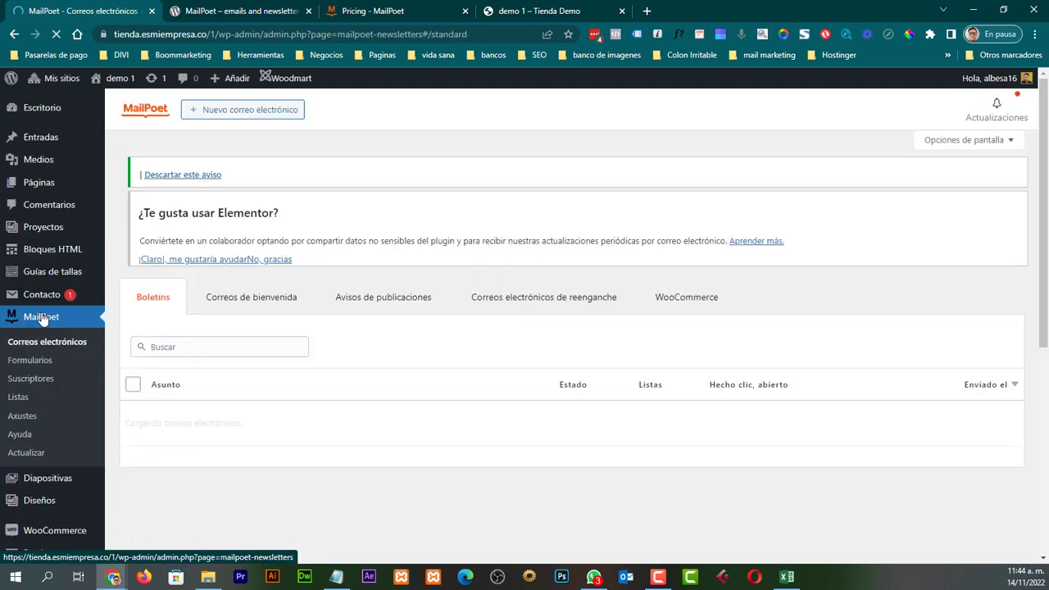
{"action": "scroll", "coordinate": [53, 345], "scroll_direction": "down", "scroll_amount": 1}
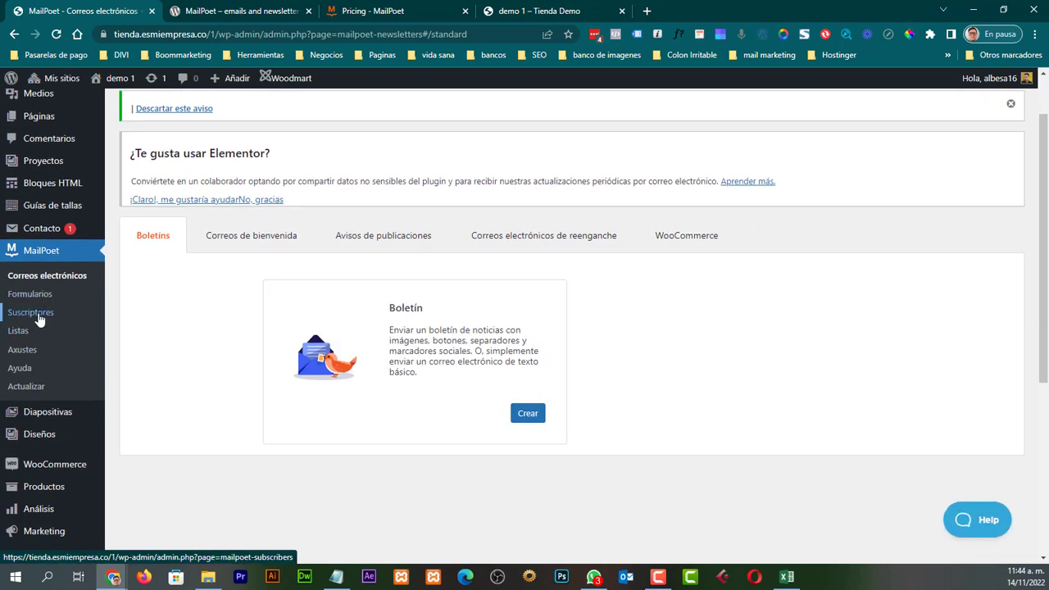
{"action": "left_click", "coordinate": [28, 388]}
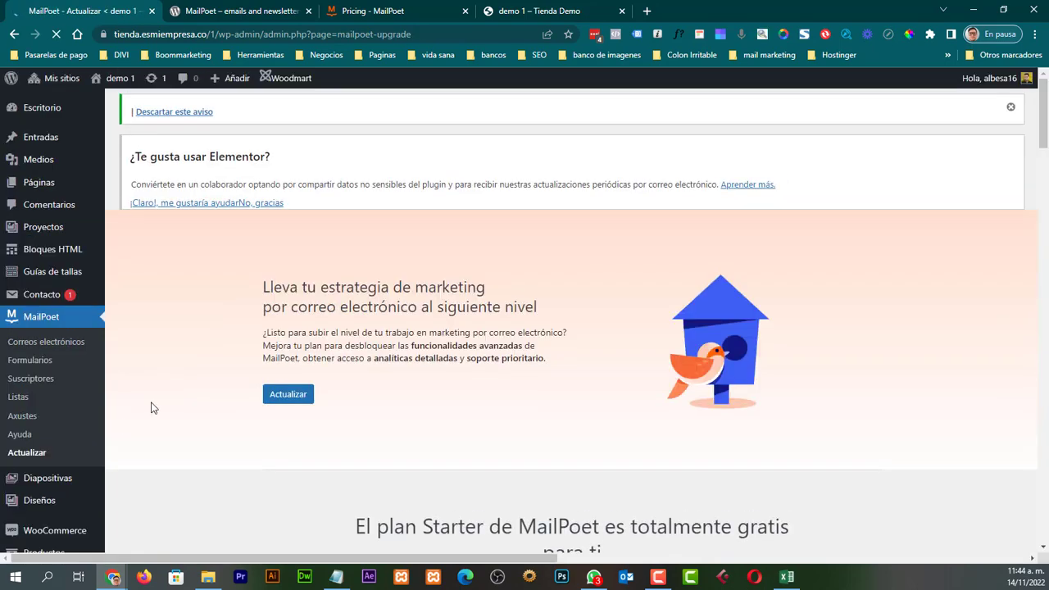
{"action": "scroll", "coordinate": [233, 423], "scroll_direction": "down", "scroll_amount": 1}
{"action": "scroll", "coordinate": [233, 422], "scroll_direction": "down", "scroll_amount": 2}
{"action": "scroll", "coordinate": [233, 422], "scroll_direction": "up", "scroll_amount": 3}
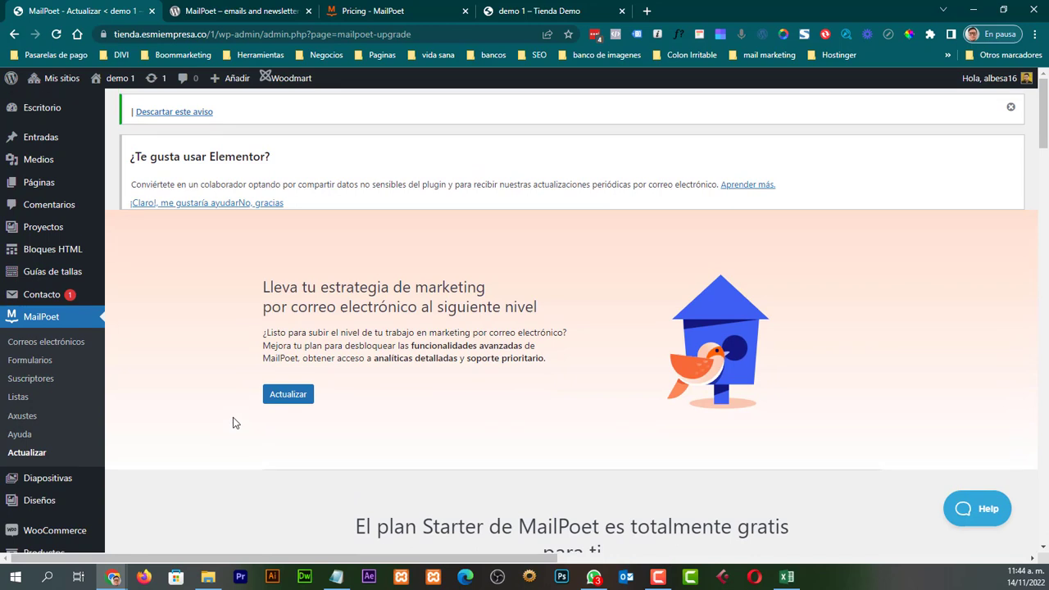
{"action": "scroll", "coordinate": [233, 422], "scroll_direction": "down", "scroll_amount": 1}
{"action": "scroll", "coordinate": [233, 423], "scroll_direction": "up", "scroll_amount": 2}
Open MailPoet's Axustes page and look over its Básico settings.
{"action": "left_click", "coordinate": [27, 418]}
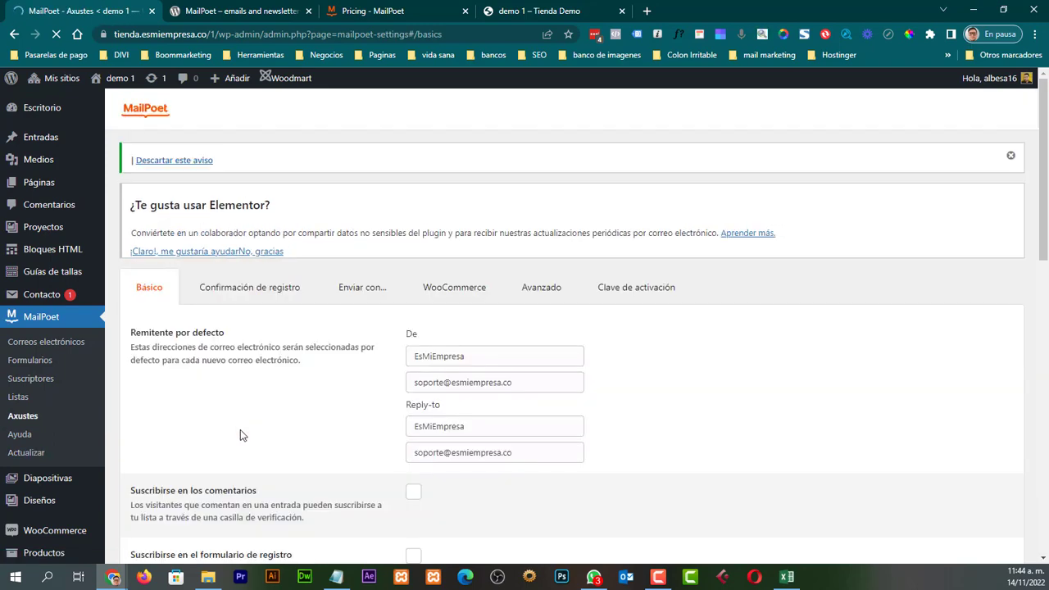
{"action": "scroll", "coordinate": [270, 410], "scroll_direction": "down", "scroll_amount": 2}
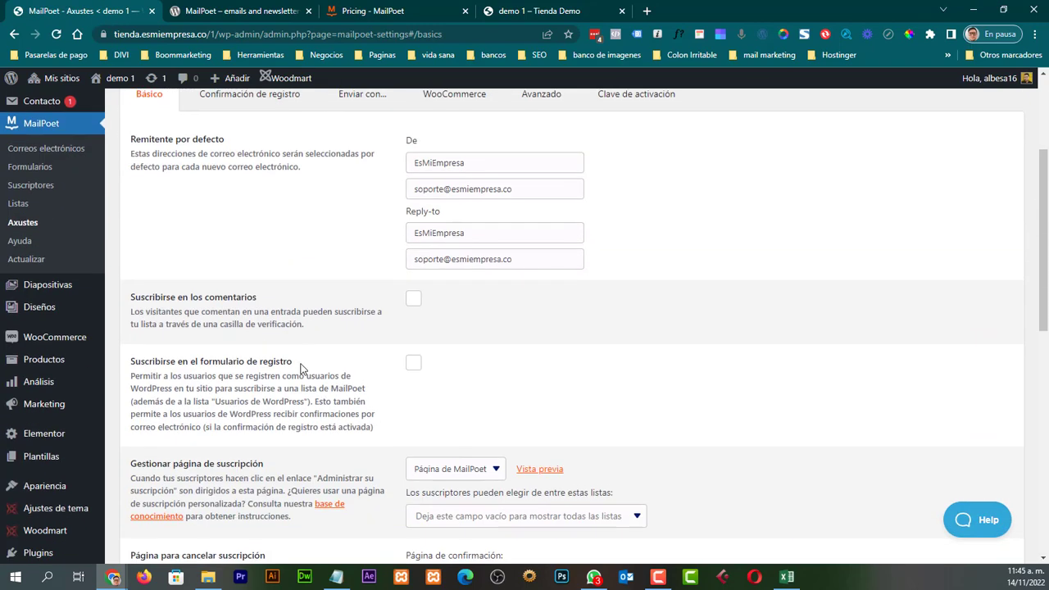
{"action": "scroll", "coordinate": [305, 369], "scroll_direction": "up", "scroll_amount": 1}
{"action": "scroll", "coordinate": [287, 344], "scroll_direction": "up", "scroll_amount": 2}
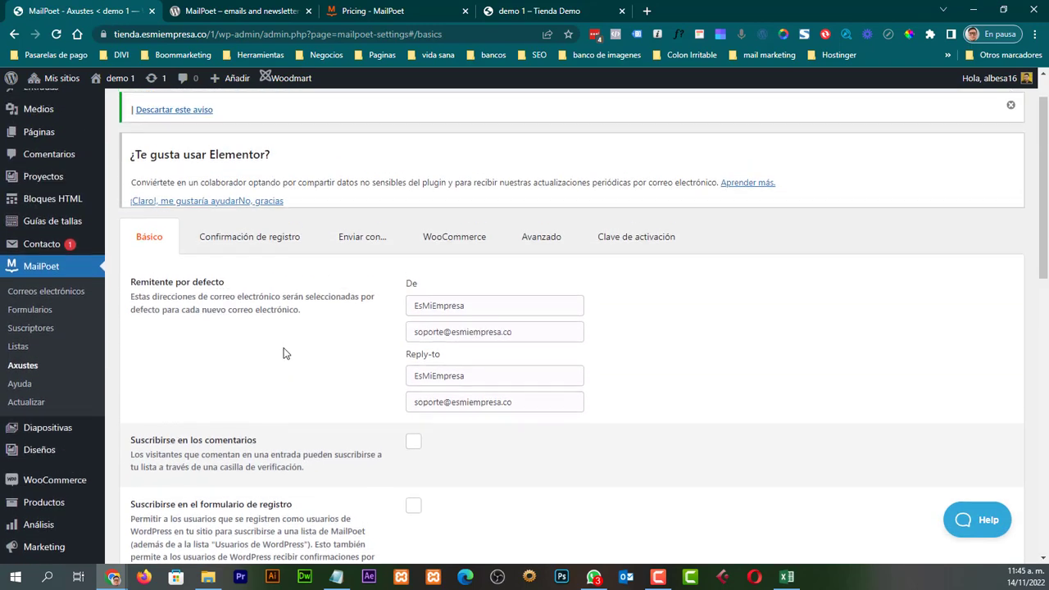
{"action": "scroll", "coordinate": [260, 334], "scroll_direction": "down", "scroll_amount": 2}
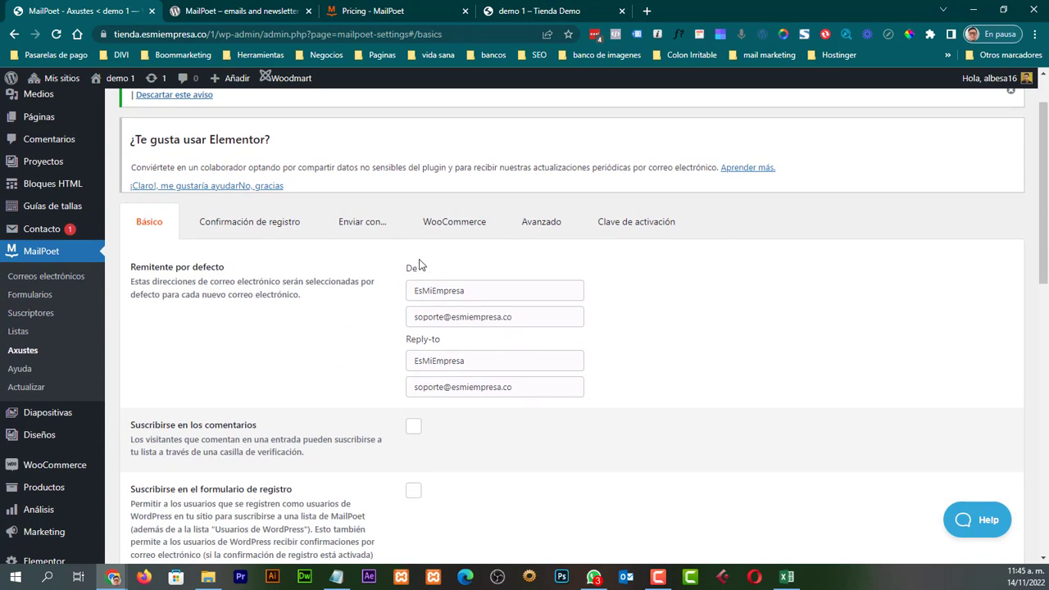
{"action": "scroll", "coordinate": [296, 337], "scroll_direction": "up", "scroll_amount": 1}
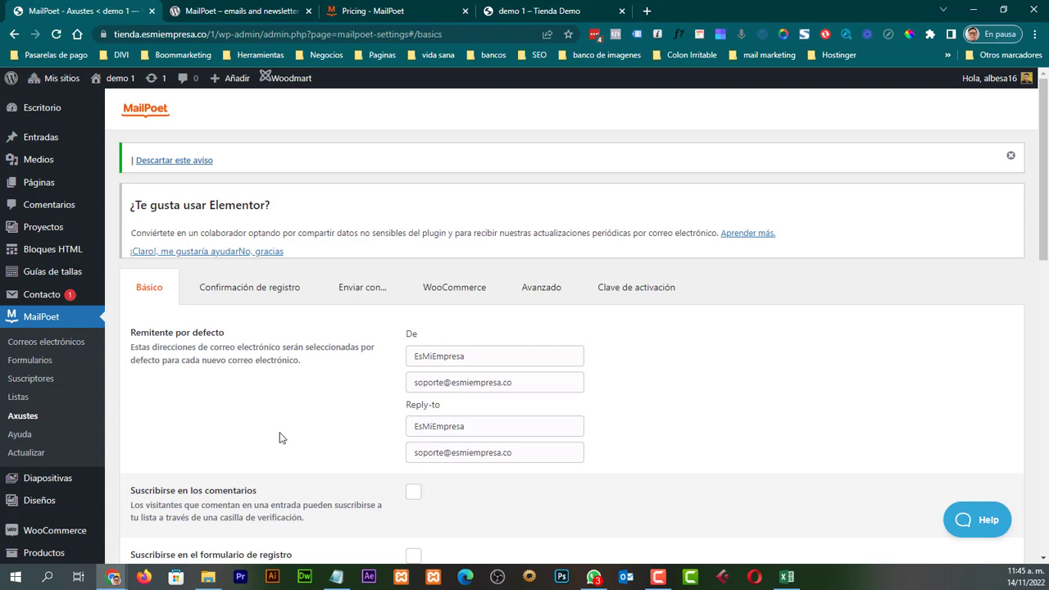
Examine the default sender's name and e-mail fields under De and Reply-to in the Básico settings.
{"action": "scroll", "coordinate": [291, 431], "scroll_direction": "down", "scroll_amount": 2}
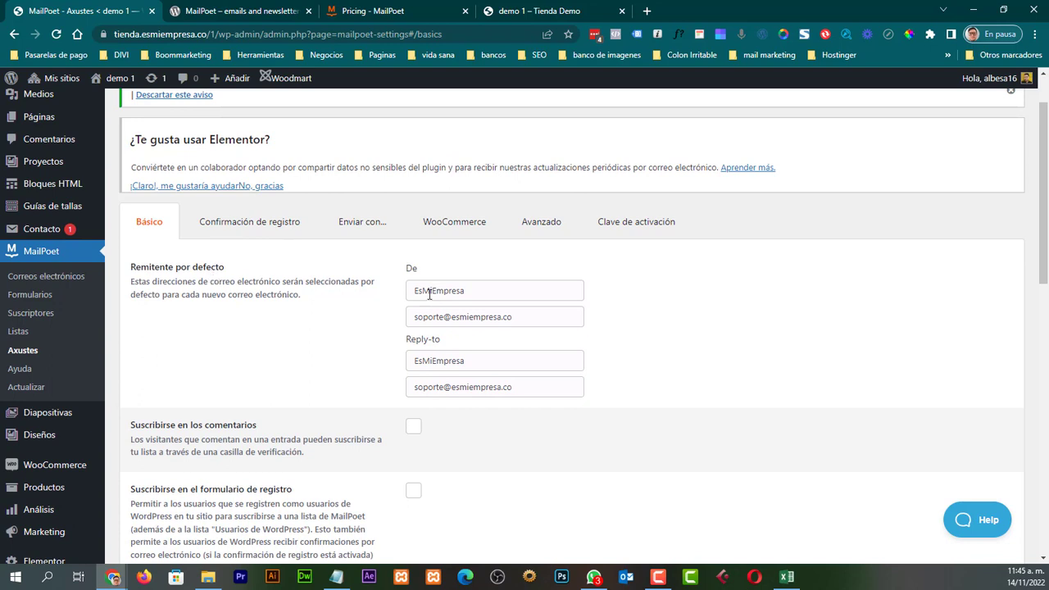
{"action": "left_click_drag", "start_coordinate": [412, 290], "coordinate": [405, 315]}
{"action": "left_click", "coordinate": [684, 335]}
{"action": "scroll", "coordinate": [335, 330], "scroll_direction": "down", "scroll_amount": 2}
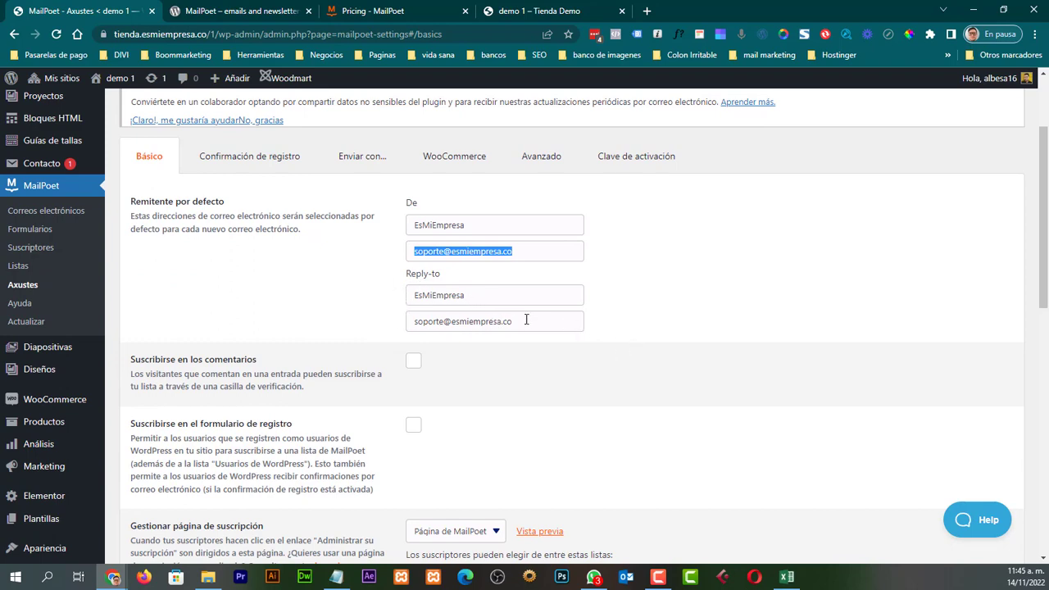
{"action": "left_click_drag", "start_coordinate": [526, 319], "coordinate": [394, 328]}
{"action": "left_click", "coordinate": [325, 308]}
Examine the options for subscribing in the comments and in the registration form.
{"action": "scroll", "coordinate": [324, 323], "scroll_direction": "down", "scroll_amount": 3}
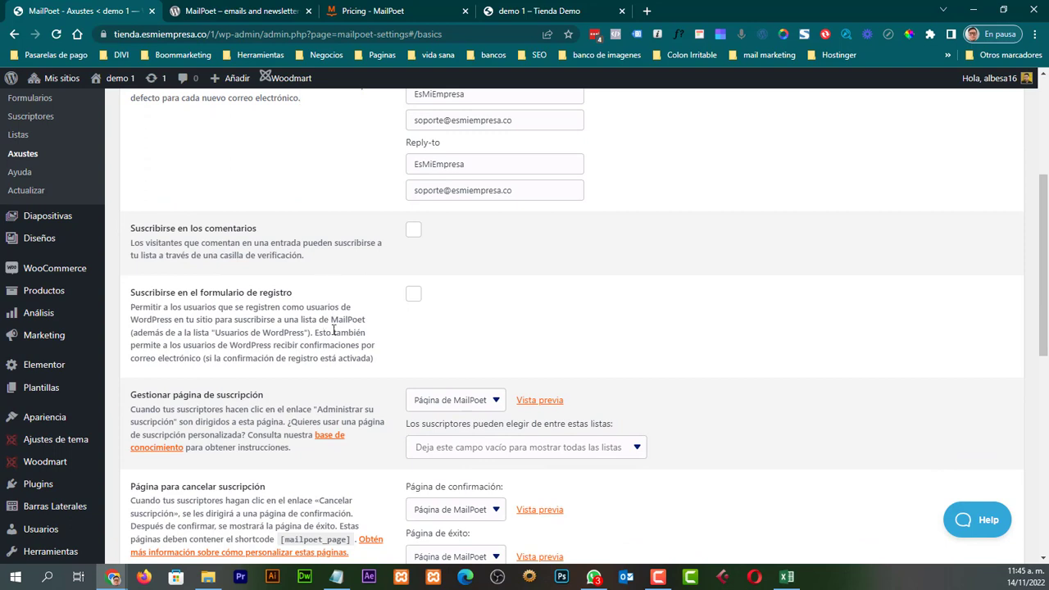
{"action": "scroll", "coordinate": [333, 332], "scroll_direction": "up", "scroll_amount": 2}
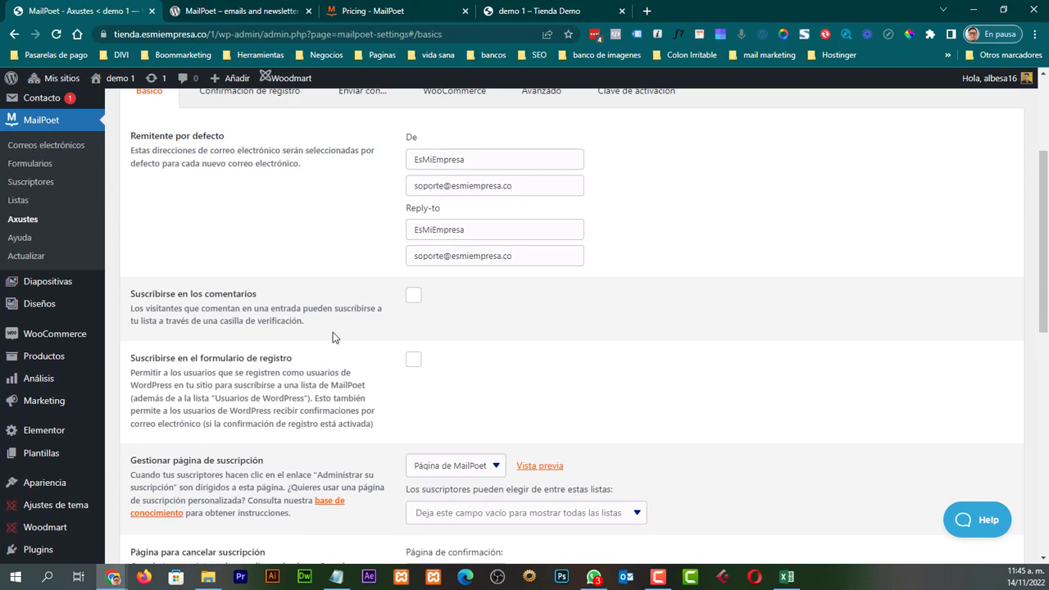
{"action": "scroll", "coordinate": [245, 315], "scroll_direction": "down", "scroll_amount": 2}
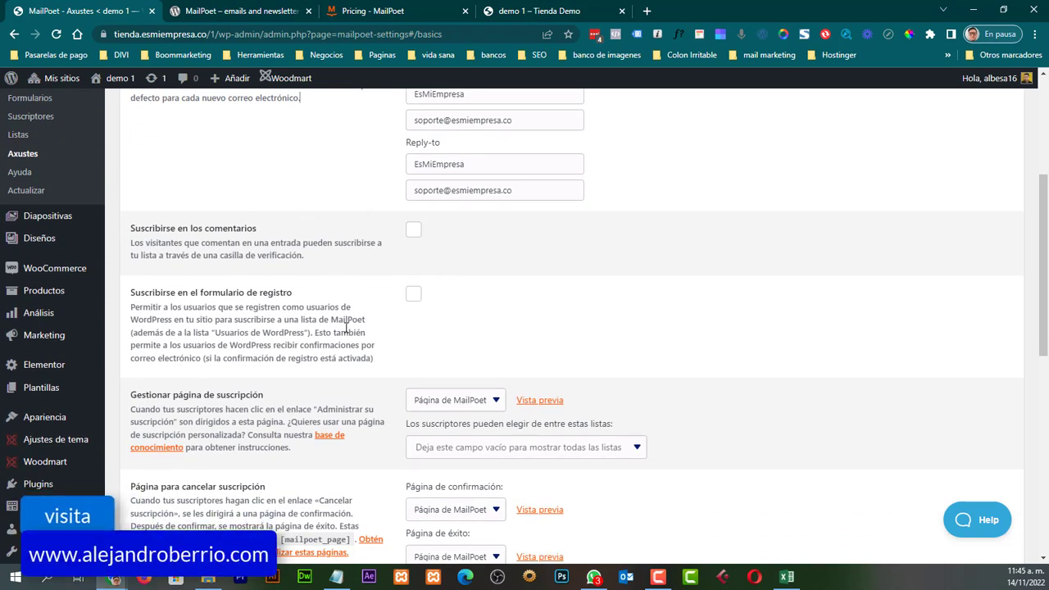
{"action": "scroll", "coordinate": [345, 328], "scroll_direction": "down", "scroll_amount": 1}
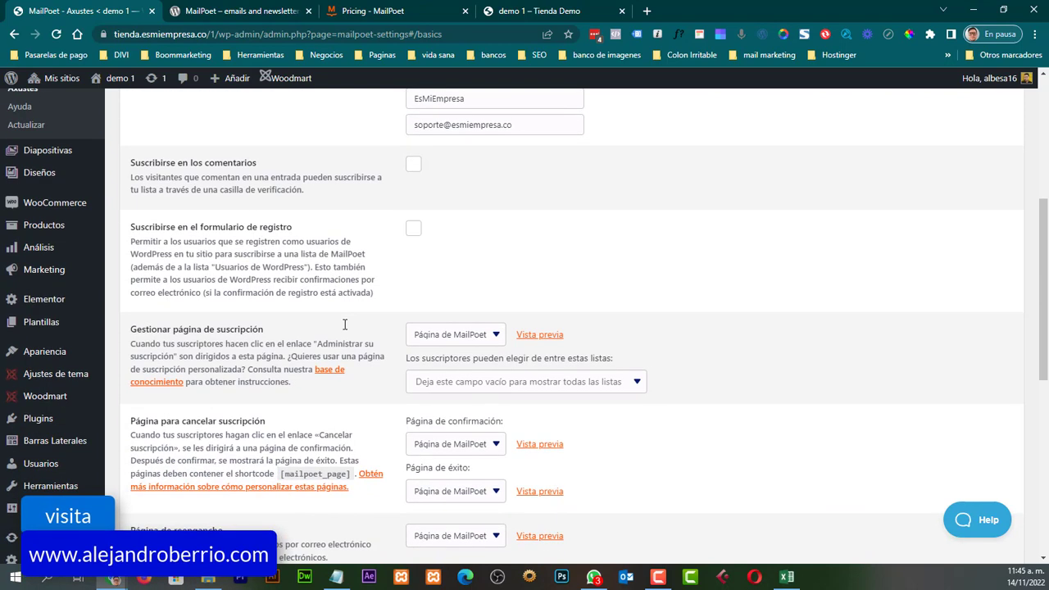
{"action": "scroll", "coordinate": [342, 321], "scroll_direction": "up", "scroll_amount": 1}
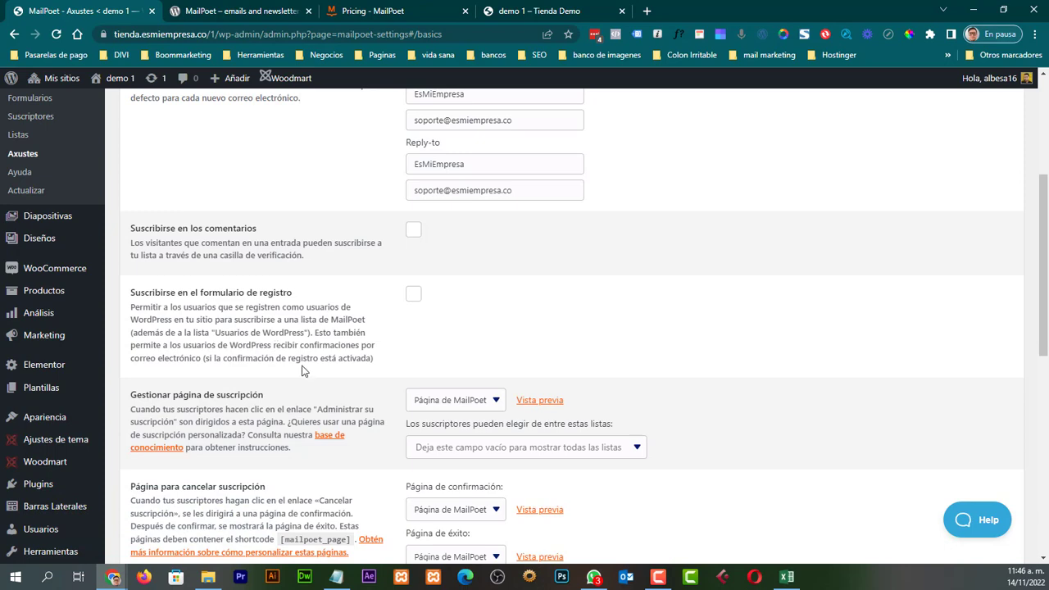
{"action": "scroll", "coordinate": [340, 373], "scroll_direction": "down", "scroll_amount": 1}
{"action": "scroll", "coordinate": [347, 295], "scroll_direction": "up", "scroll_amount": 1}
{"action": "scroll", "coordinate": [456, 354], "scroll_direction": "up", "scroll_amount": 1}
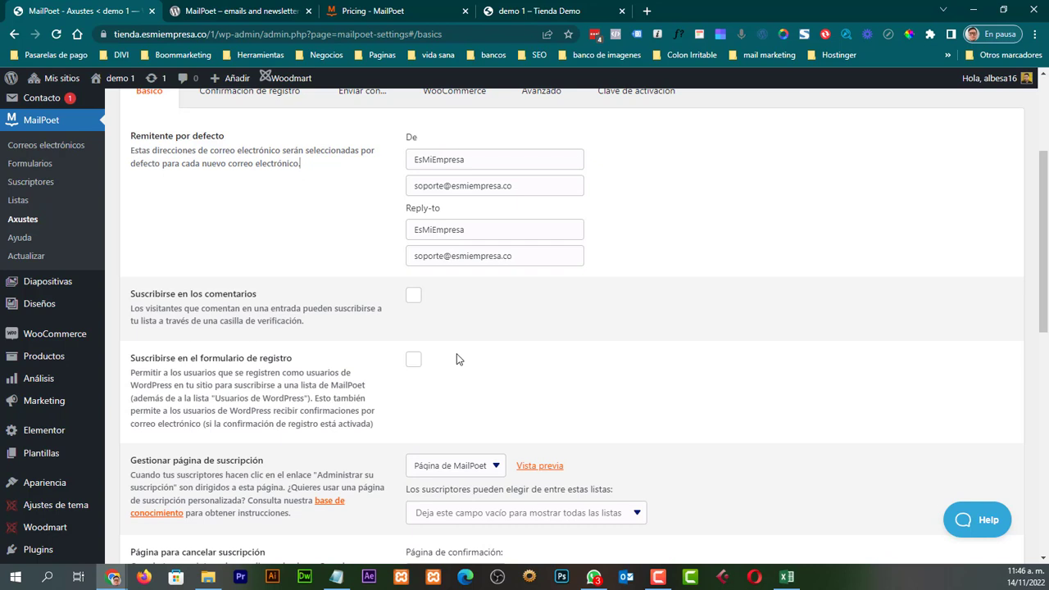
{"action": "scroll", "coordinate": [300, 163], "scroll_direction": "down", "scroll_amount": 1}
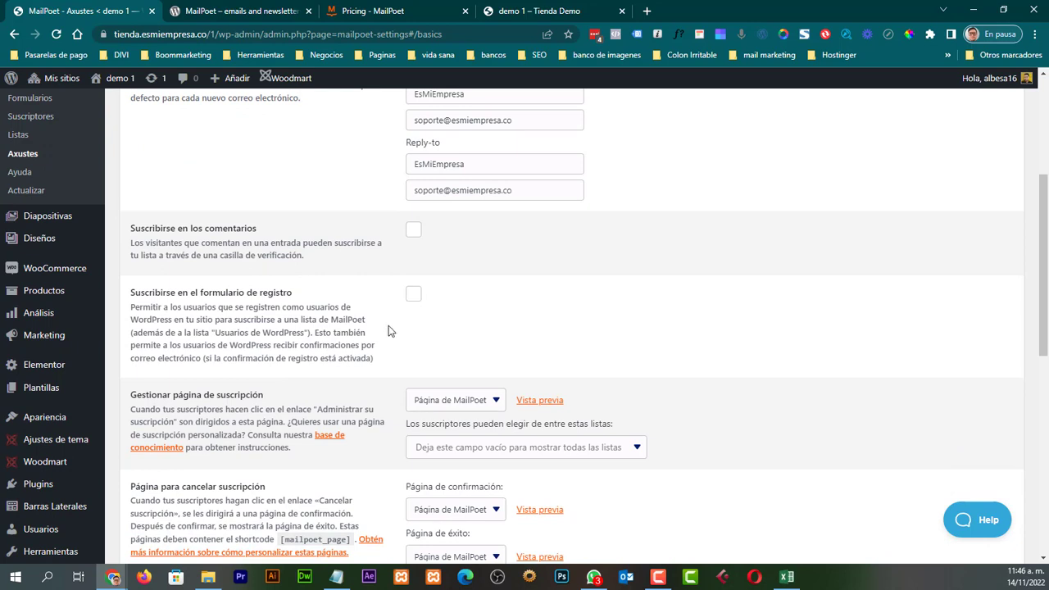
Review the Gestionar página de suscripción setting and view its available pages, keeping Página de MailPoet selected.
{"action": "scroll", "coordinate": [389, 328], "scroll_direction": "down", "scroll_amount": 2}
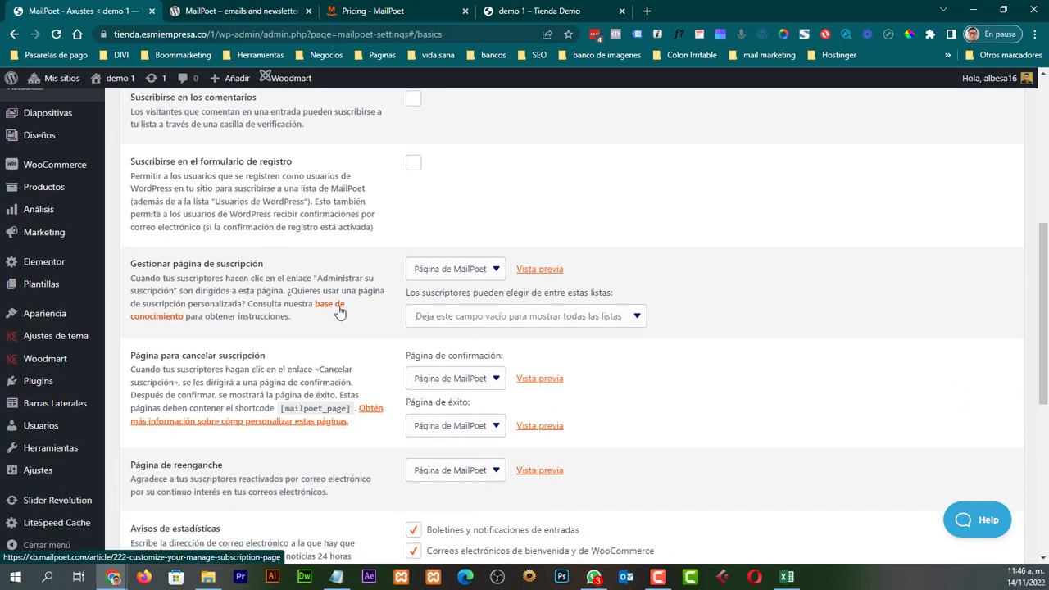
{"action": "scroll", "coordinate": [335, 285], "scroll_direction": "down", "scroll_amount": 1}
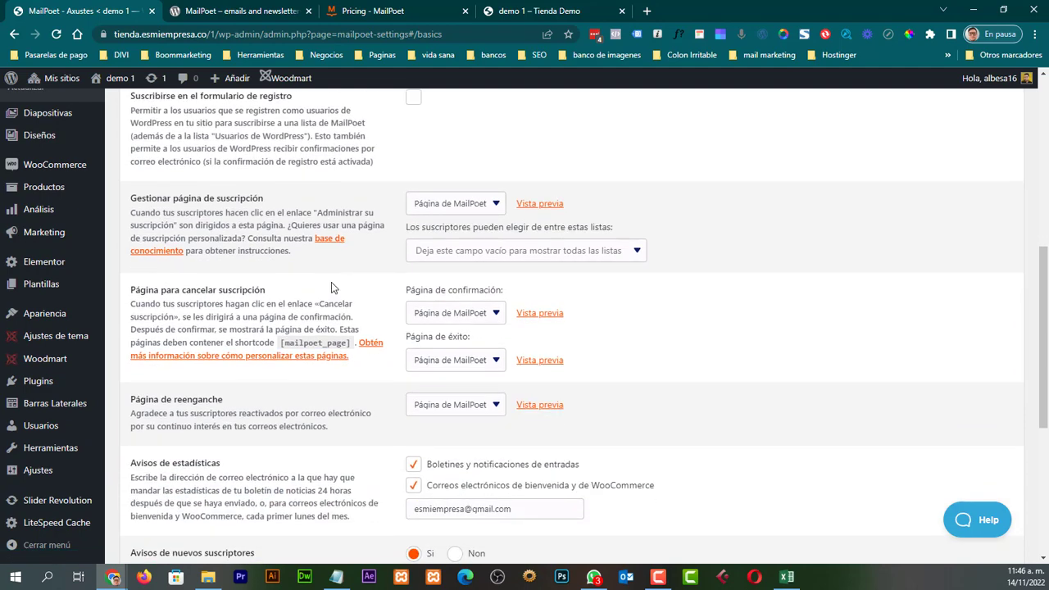
{"action": "scroll", "coordinate": [334, 284], "scroll_direction": "up", "scroll_amount": 1}
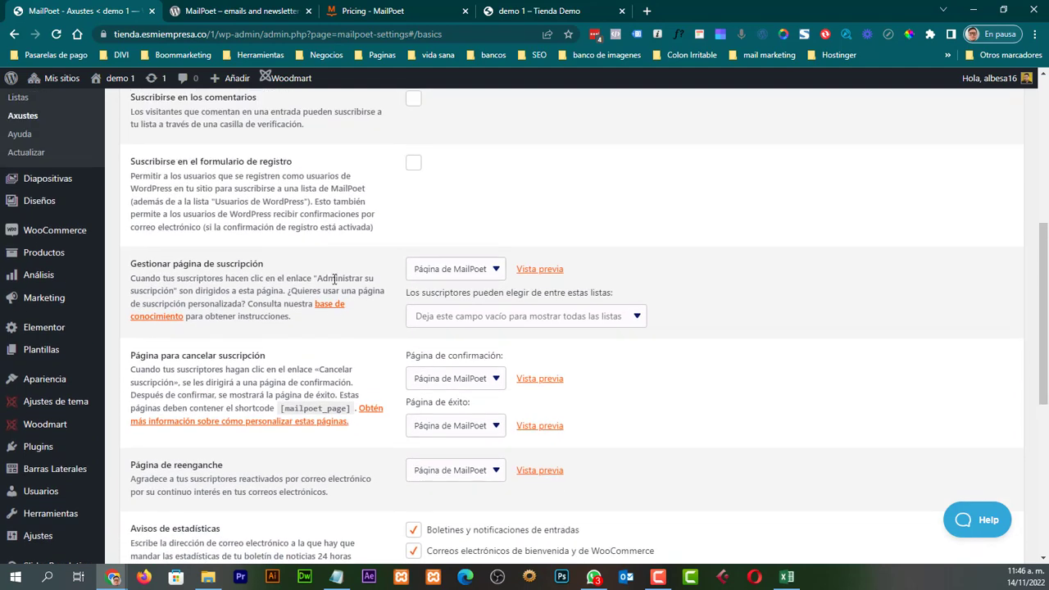
{"action": "scroll", "coordinate": [333, 278], "scroll_direction": "up", "scroll_amount": 1}
{"action": "scroll", "coordinate": [370, 323], "scroll_direction": "down", "scroll_amount": 1}
{"action": "scroll", "coordinate": [469, 346], "scroll_direction": "up", "scroll_amount": 1}
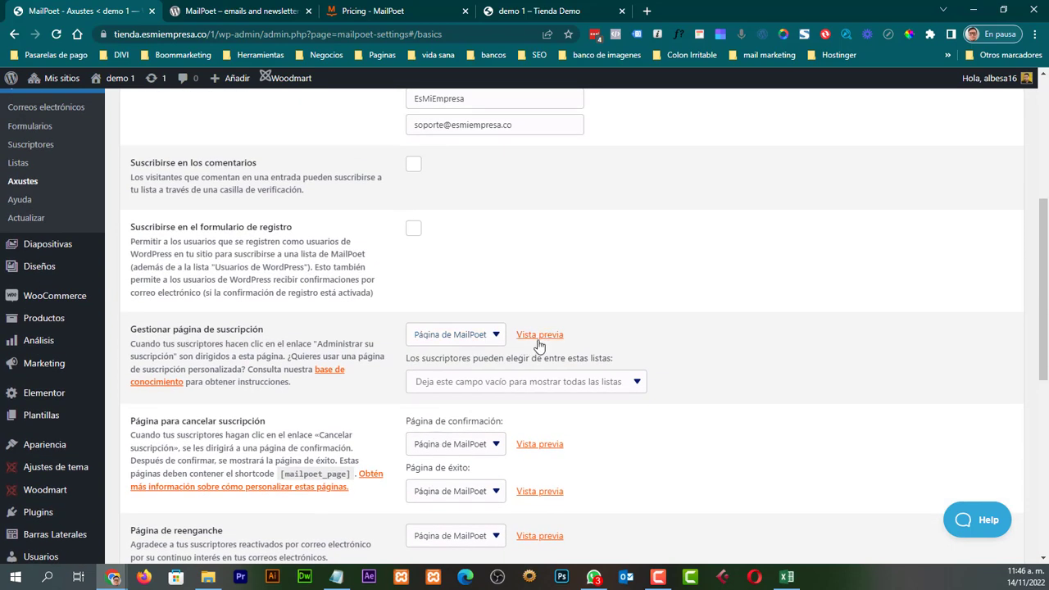
{"action": "left_click", "coordinate": [493, 338]}
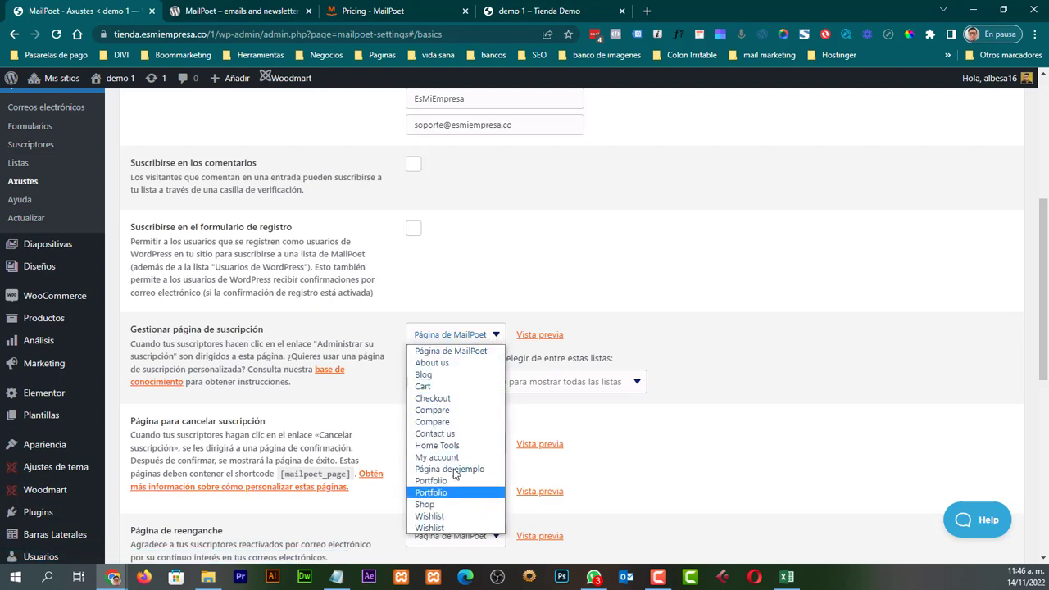
{"action": "left_click", "coordinate": [499, 336]}
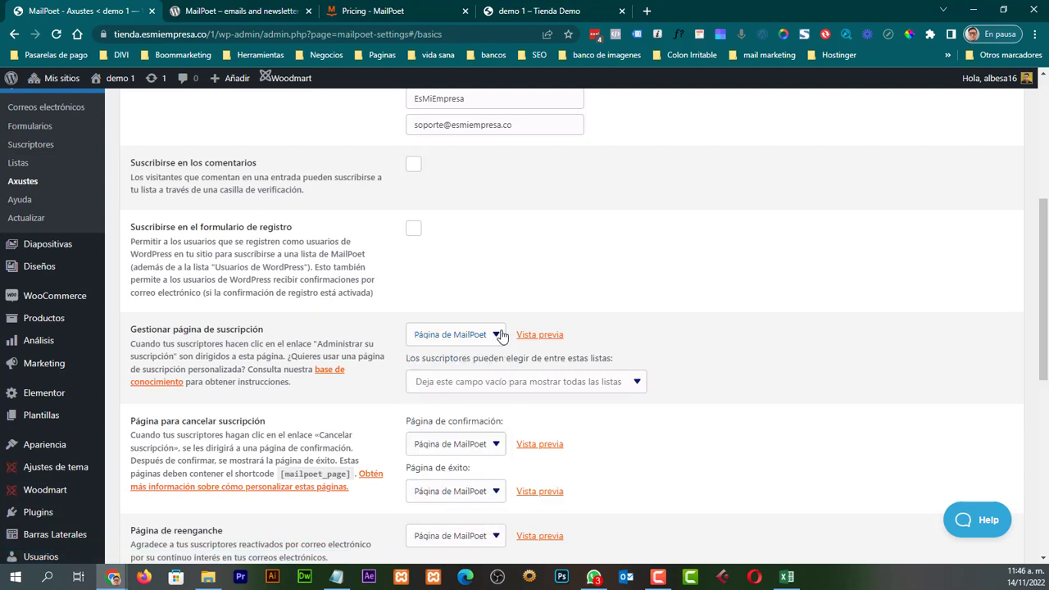
Preview the manage-subscription page, examine its name, status and mailing list fields, and close the preview.
{"action": "scroll", "coordinate": [547, 314], "scroll_direction": "down", "scroll_amount": 1}
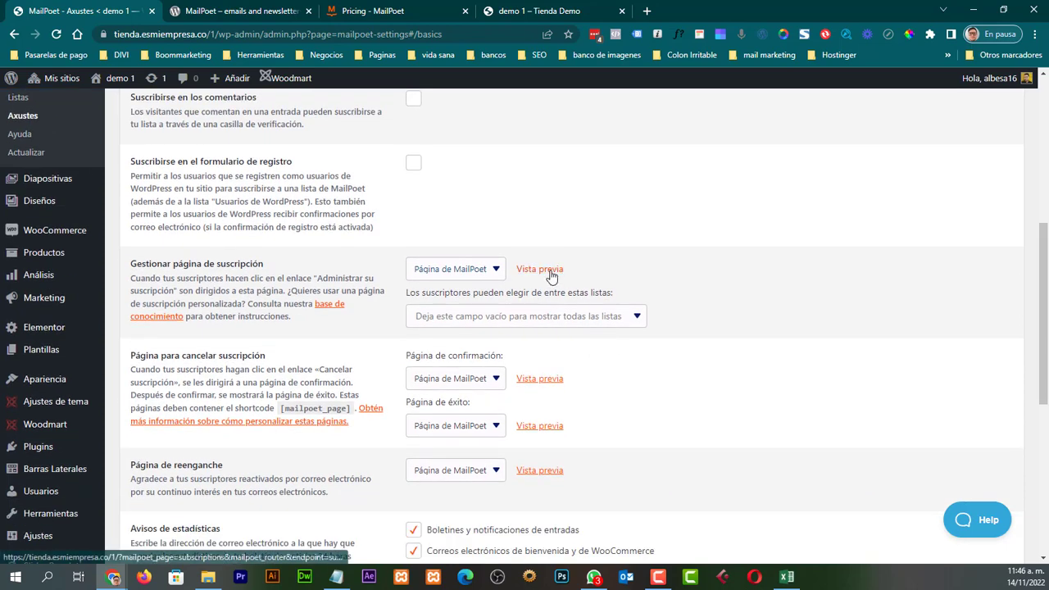
{"action": "left_click", "coordinate": [551, 276]}
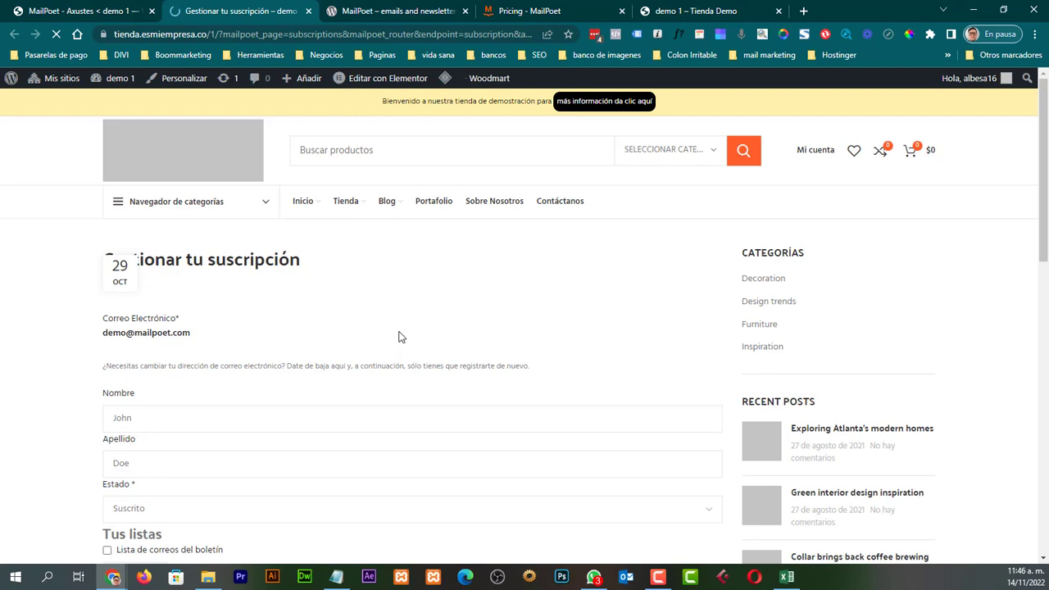
{"action": "scroll", "coordinate": [401, 337], "scroll_direction": "down", "scroll_amount": 2}
{"action": "scroll", "coordinate": [401, 336], "scroll_direction": "down", "scroll_amount": 2}
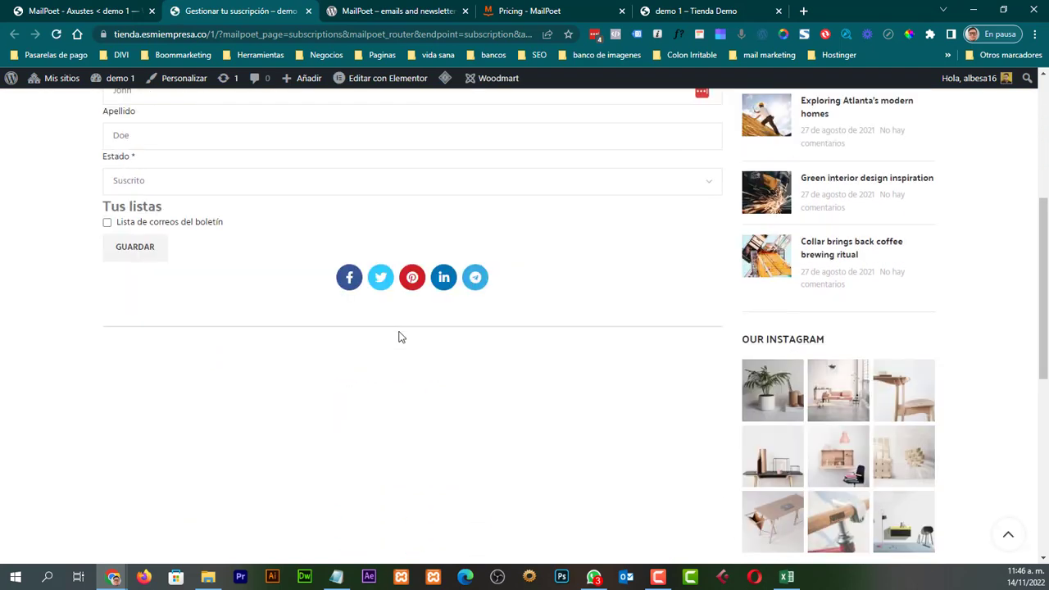
{"action": "scroll", "coordinate": [400, 336], "scroll_direction": "up", "scroll_amount": 4}
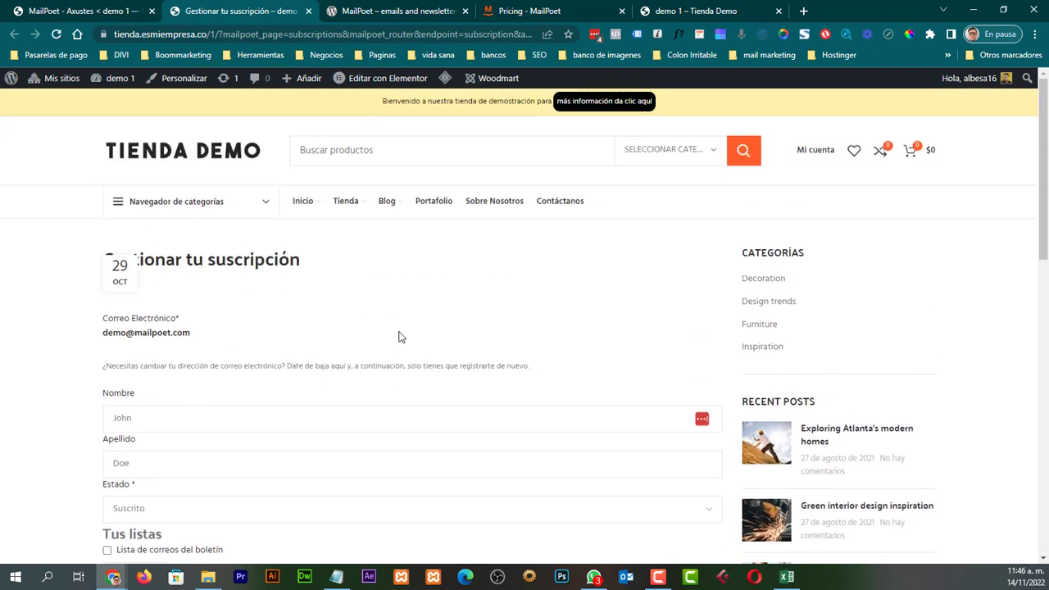
{"action": "scroll", "coordinate": [403, 407], "scroll_direction": "down", "scroll_amount": 1}
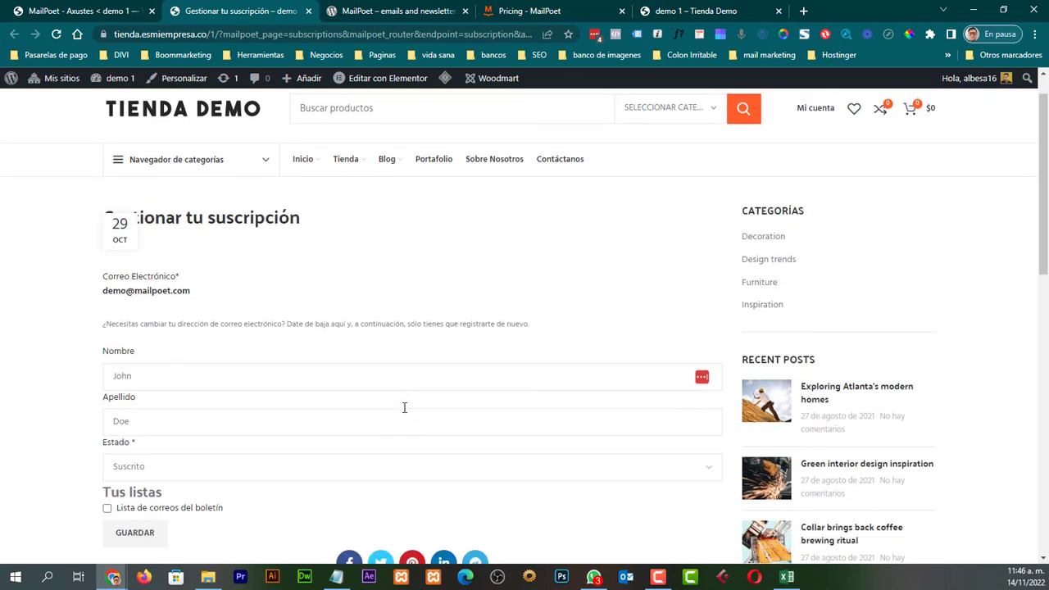
{"action": "scroll", "coordinate": [218, 352], "scroll_direction": "down", "scroll_amount": 3}
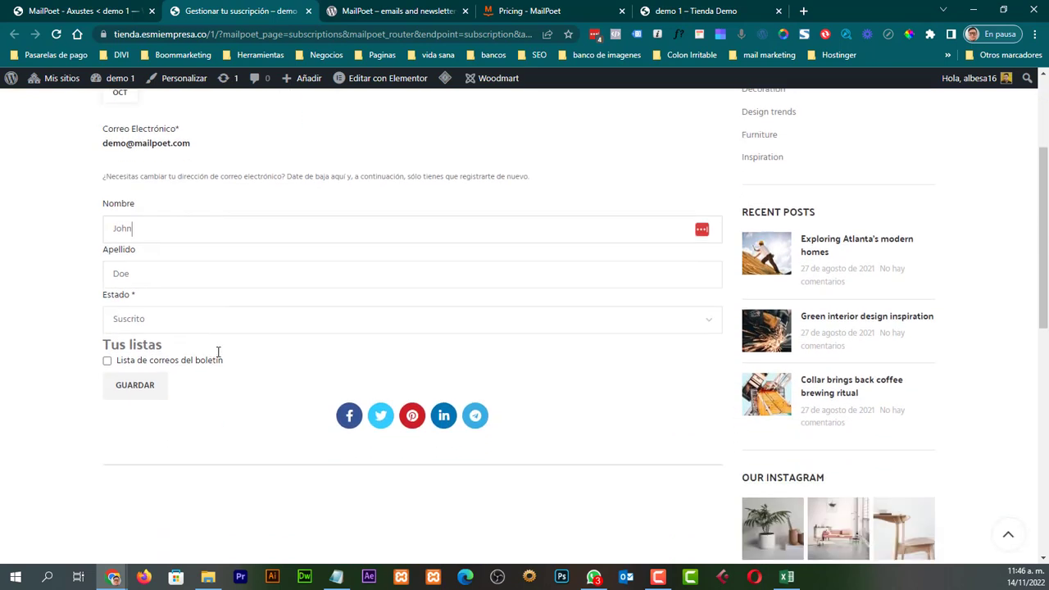
{"action": "scroll", "coordinate": [232, 361], "scroll_direction": "up", "scroll_amount": 2}
{"action": "scroll", "coordinate": [232, 361], "scroll_direction": "up", "scroll_amount": 1}
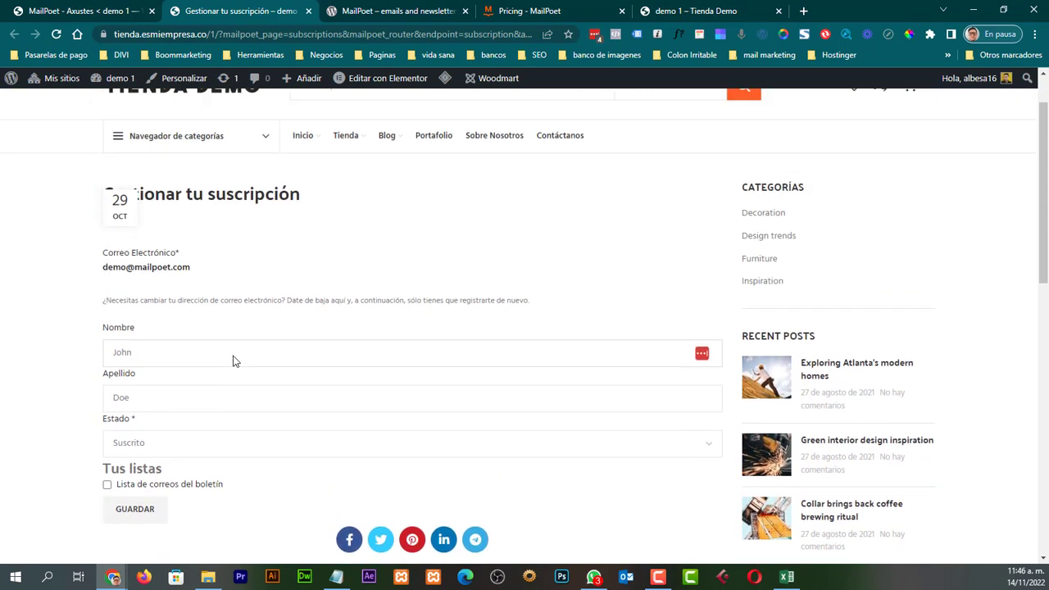
{"action": "scroll", "coordinate": [252, 240], "scroll_direction": "down", "scroll_amount": 2}
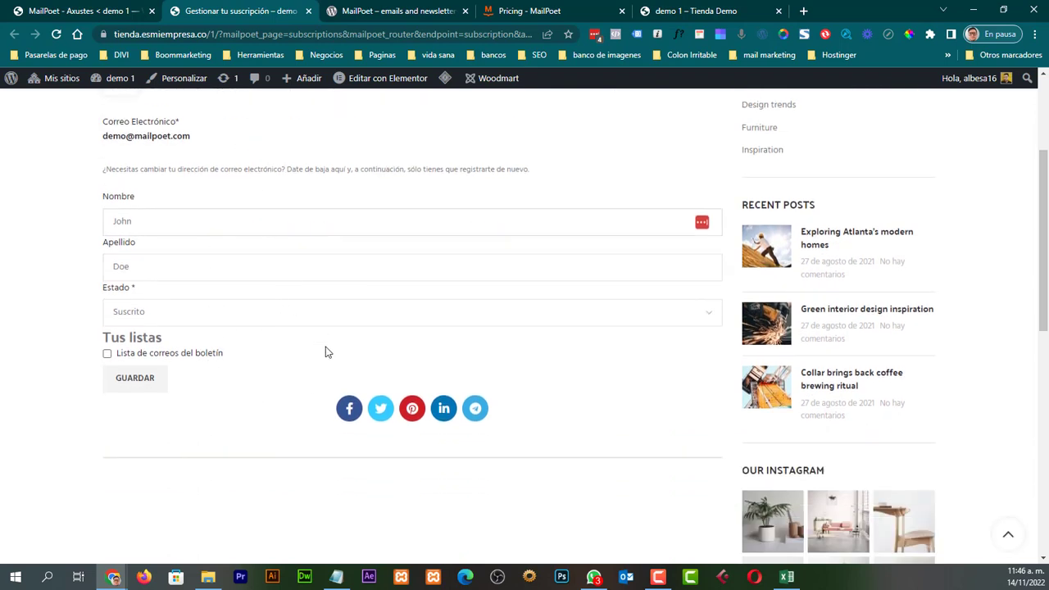
{"action": "scroll", "coordinate": [328, 356], "scroll_direction": "up", "scroll_amount": 3}
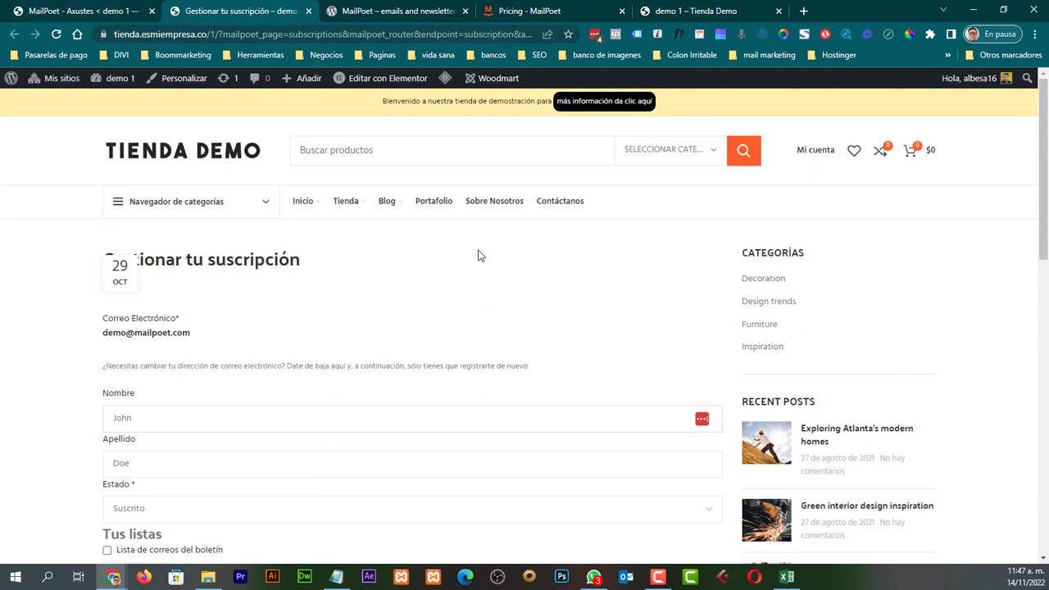
{"action": "scroll", "coordinate": [402, 317], "scroll_direction": "down", "scroll_amount": 1}
{"action": "scroll", "coordinate": [176, 402], "scroll_direction": "down", "scroll_amount": 1}
{"action": "scroll", "coordinate": [468, 339], "scroll_direction": "up", "scroll_amount": 2}
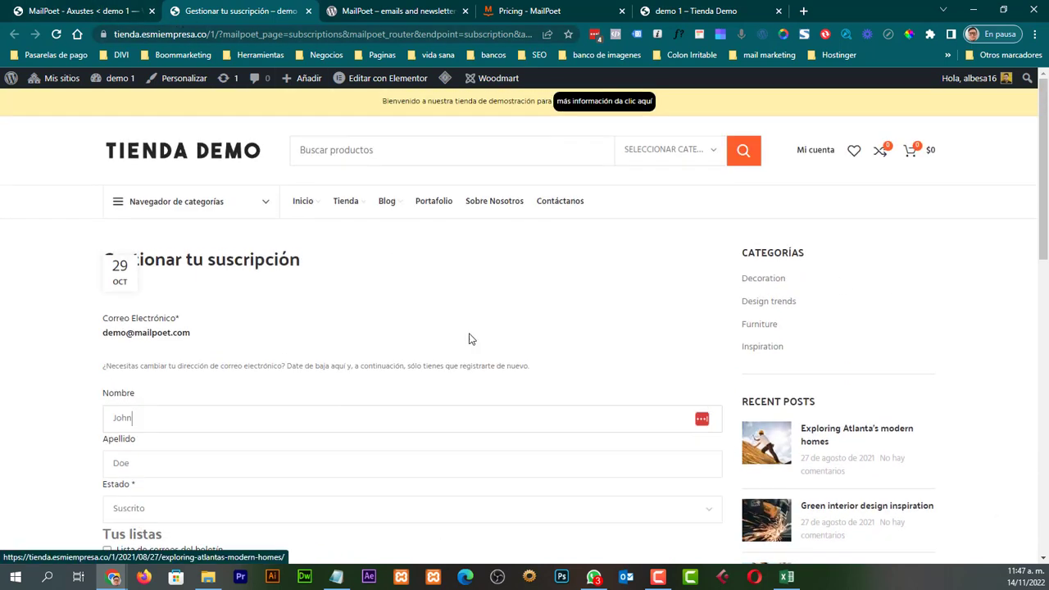
{"action": "scroll", "coordinate": [197, 269], "scroll_direction": "down", "scroll_amount": 2}
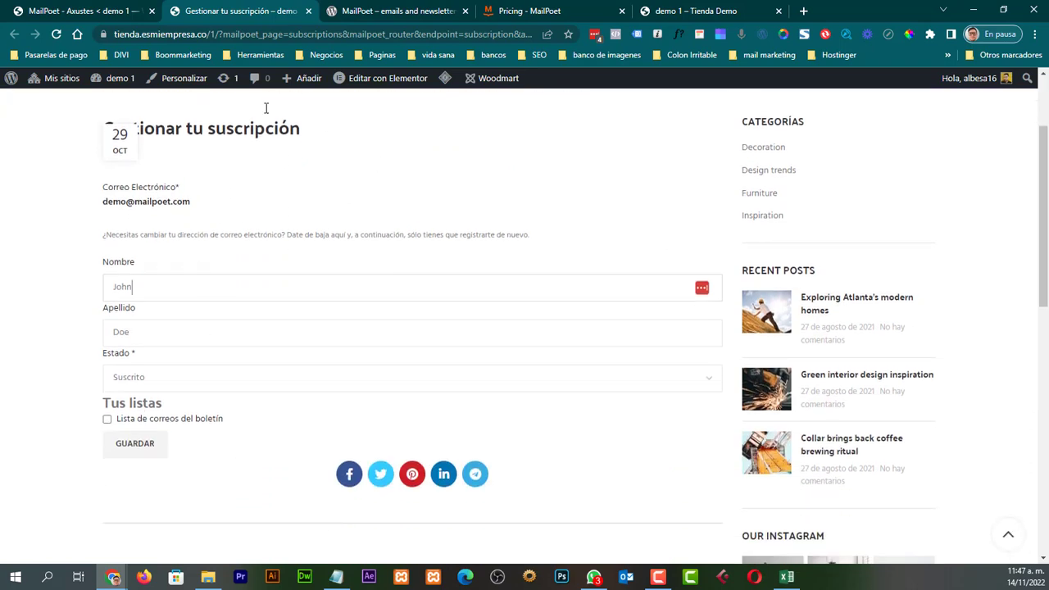
{"action": "left_click", "coordinate": [308, 11]}
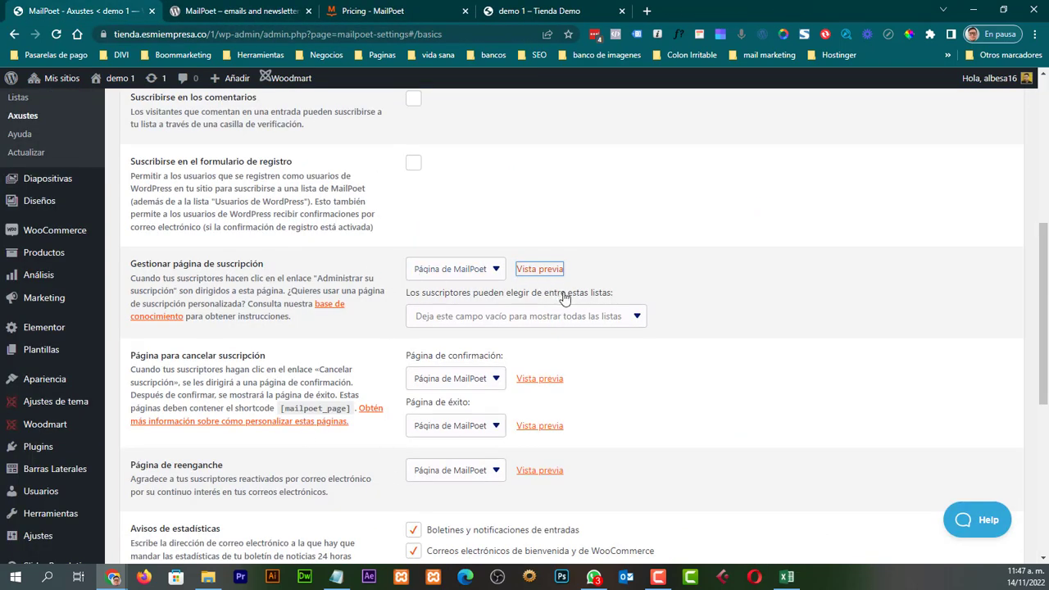
Look at the setting for which lists subscribers can choose from on the manage-subscription page.
{"action": "scroll", "coordinate": [683, 314], "scroll_direction": "down", "scroll_amount": 1}
{"action": "scroll", "coordinate": [683, 314], "scroll_direction": "up", "scroll_amount": 2}
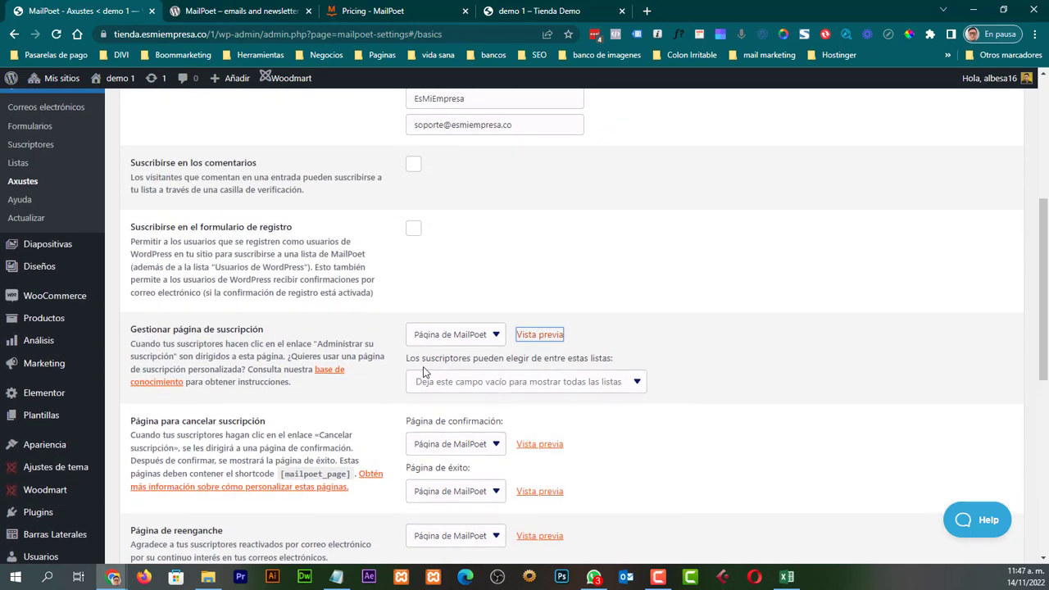
{"action": "scroll", "coordinate": [385, 340], "scroll_direction": "down", "scroll_amount": 1}
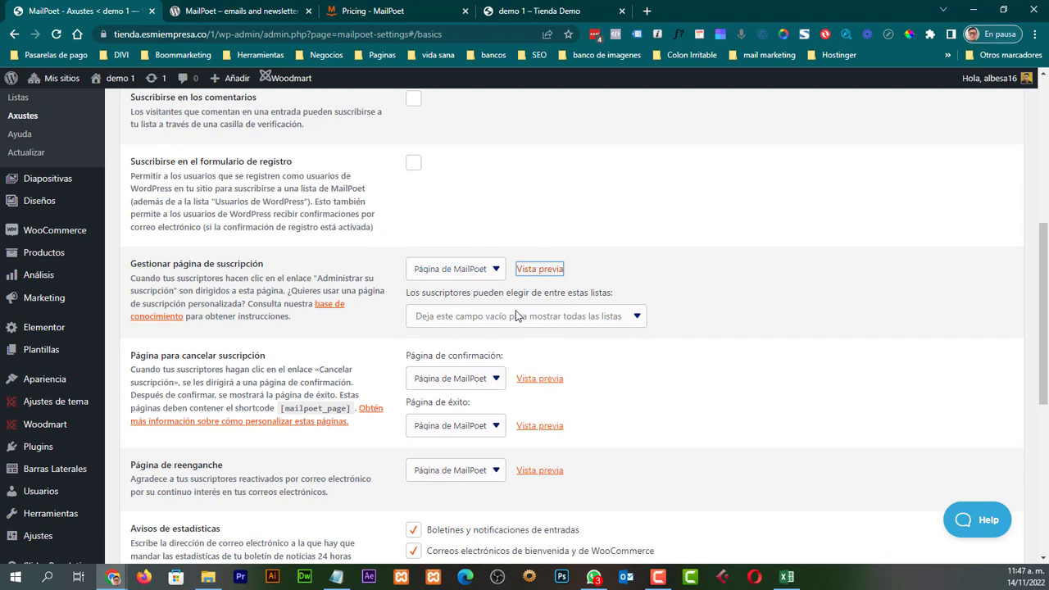
View the mailing lists that can be offered on the manage-subscription page, leaving the field empty.
{"action": "left_click", "coordinate": [547, 318]}
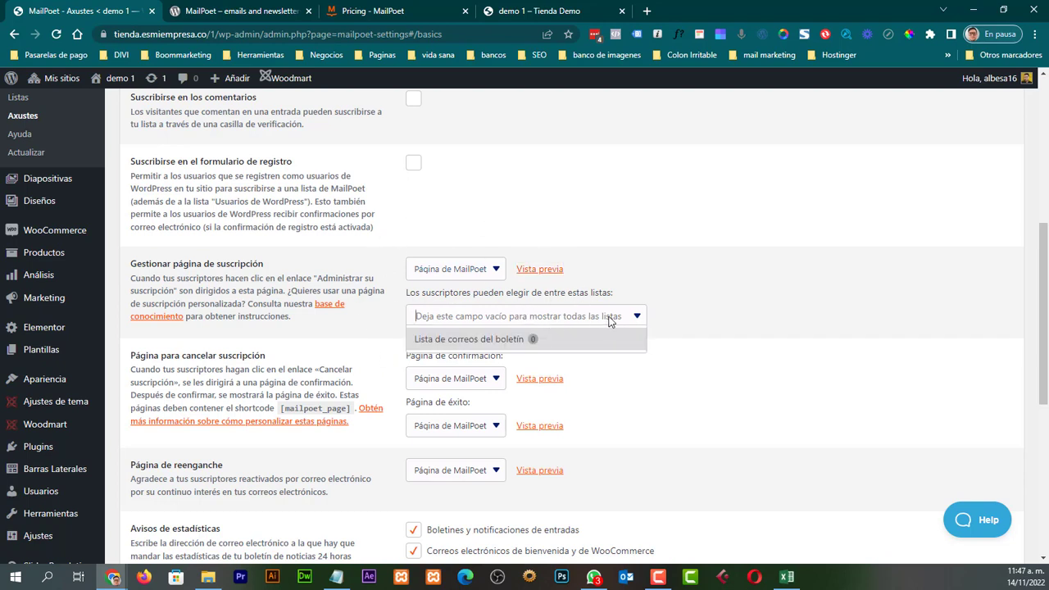
{"action": "key", "text": "Escape"}
{"action": "scroll", "coordinate": [221, 413], "scroll_direction": "up", "scroll_amount": 2}
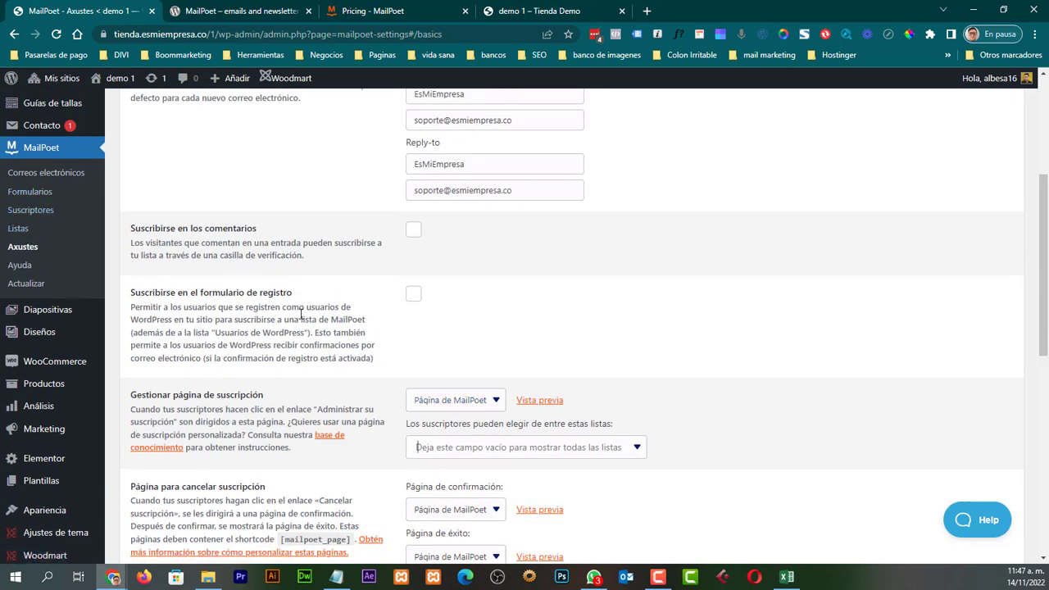
Review the Página para cancelar suscripción setting and view the pages available for confirmation, keeping Página de MailPoet selected.
{"action": "scroll", "coordinate": [711, 377], "scroll_direction": "down", "scroll_amount": 4}
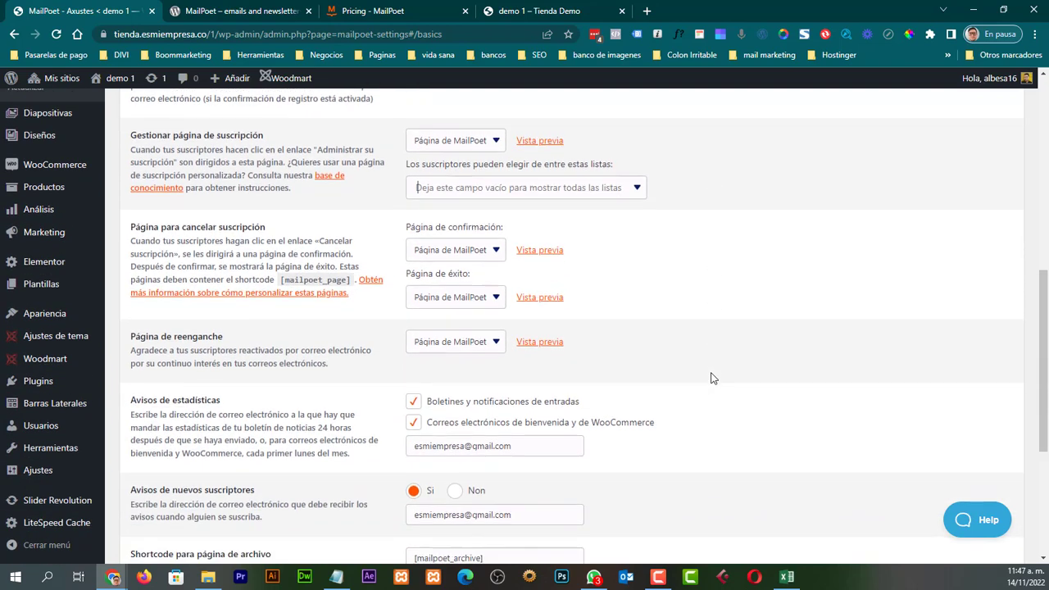
{"action": "scroll", "coordinate": [711, 377], "scroll_direction": "up", "scroll_amount": 1}
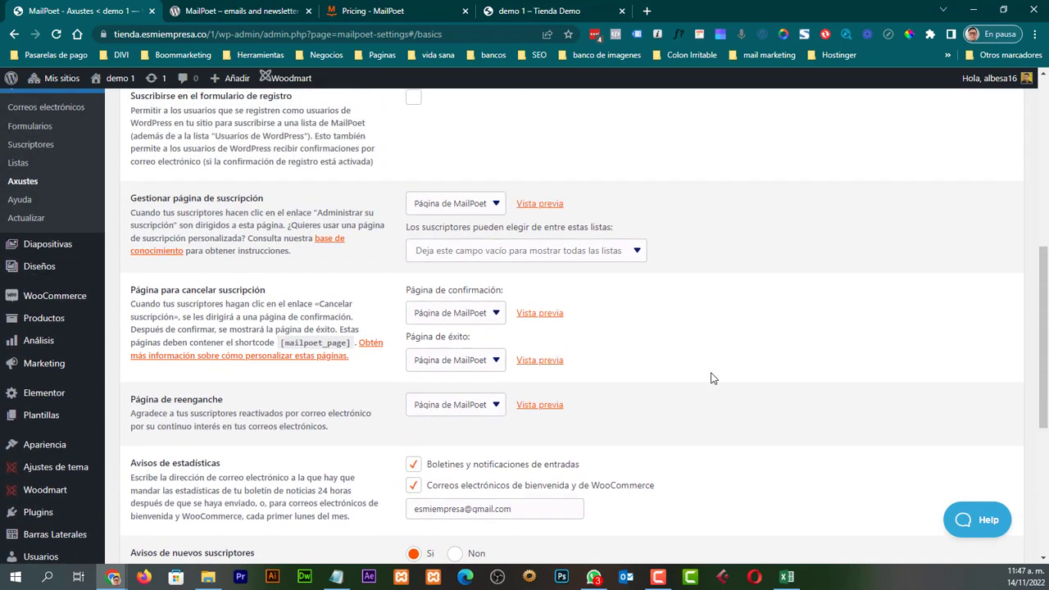
{"action": "scroll", "coordinate": [712, 378], "scroll_direction": "down", "scroll_amount": 1}
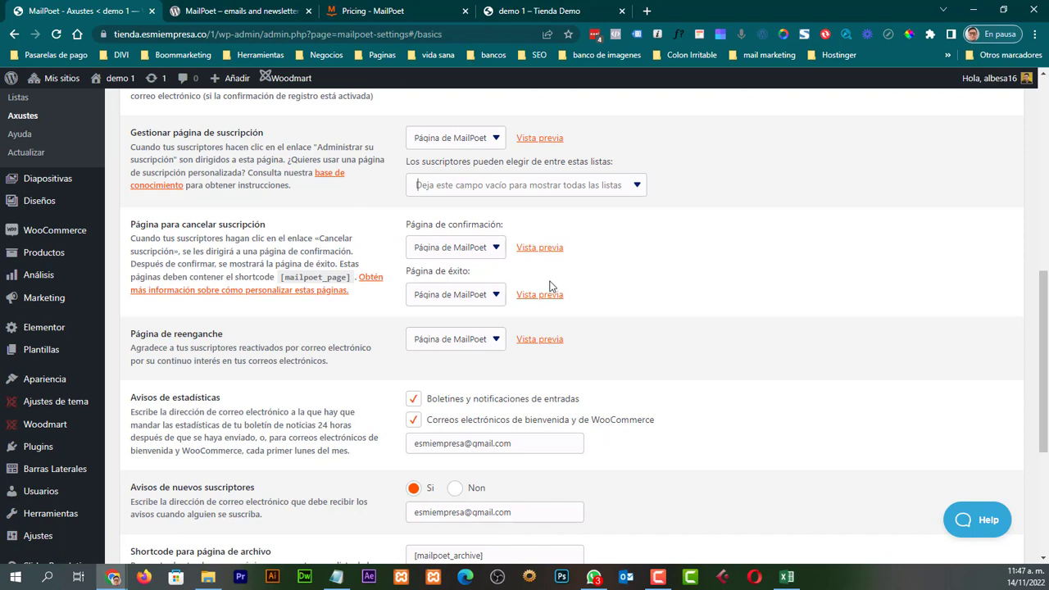
{"action": "scroll", "coordinate": [629, 336], "scroll_direction": "up", "scroll_amount": 1}
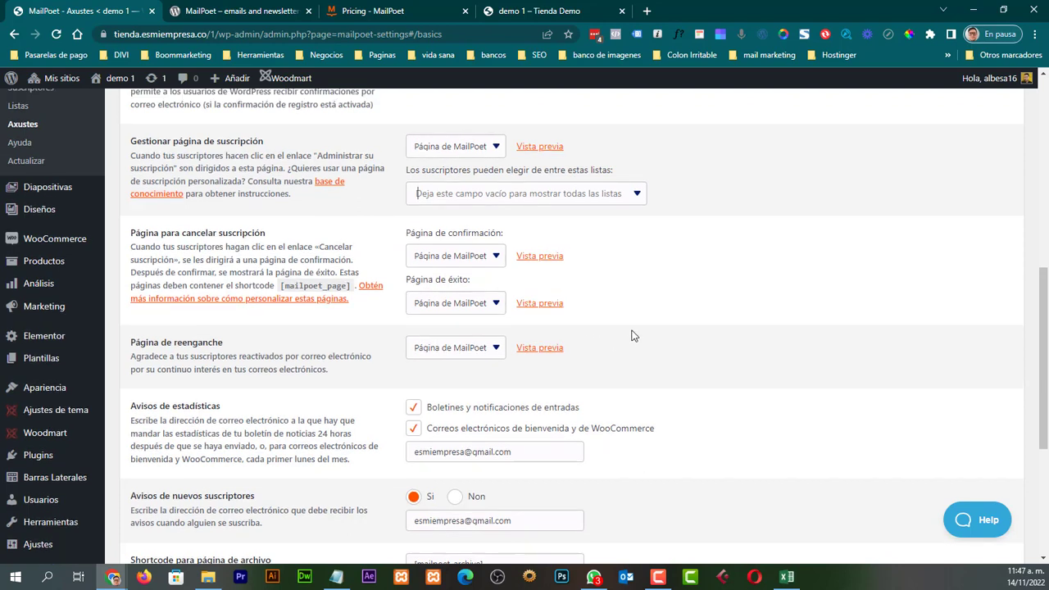
{"action": "scroll", "coordinate": [632, 338], "scroll_direction": "down", "scroll_amount": 1}
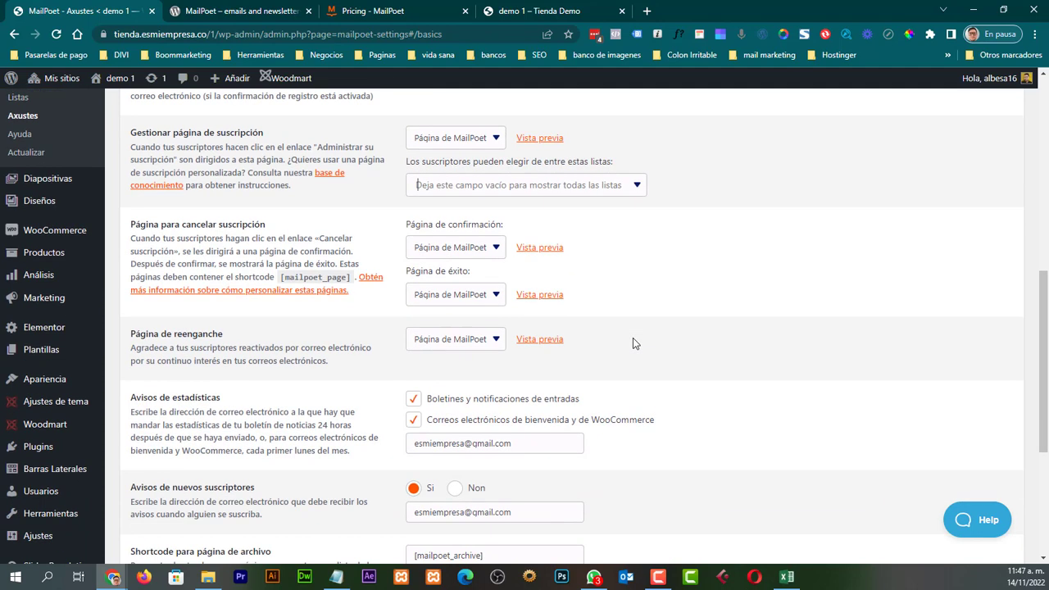
{"action": "scroll", "coordinate": [633, 344], "scroll_direction": "up", "scroll_amount": 1}
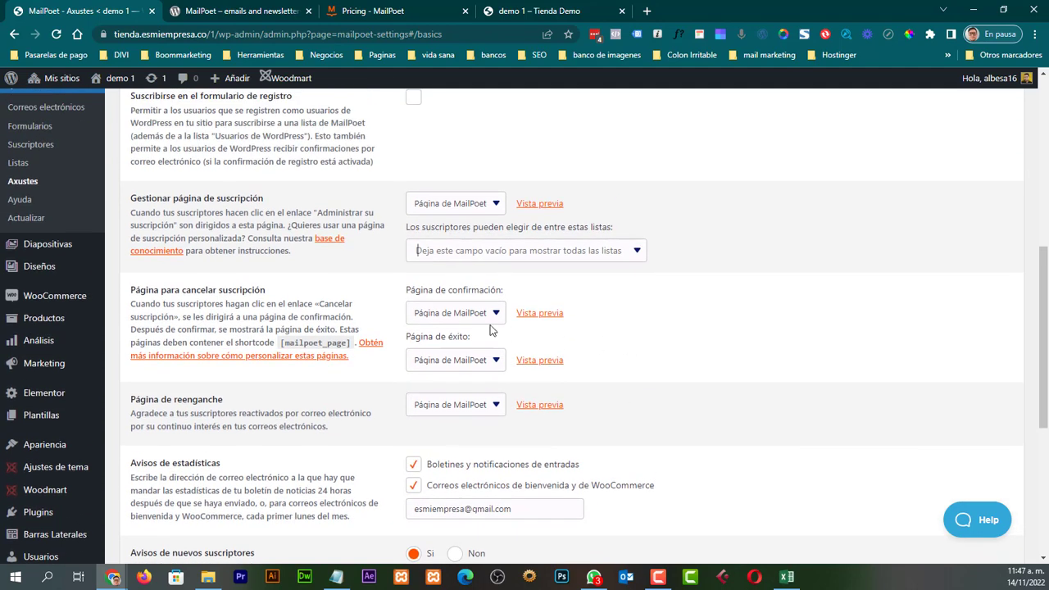
{"action": "scroll", "coordinate": [494, 330], "scroll_direction": "down", "scroll_amount": 1}
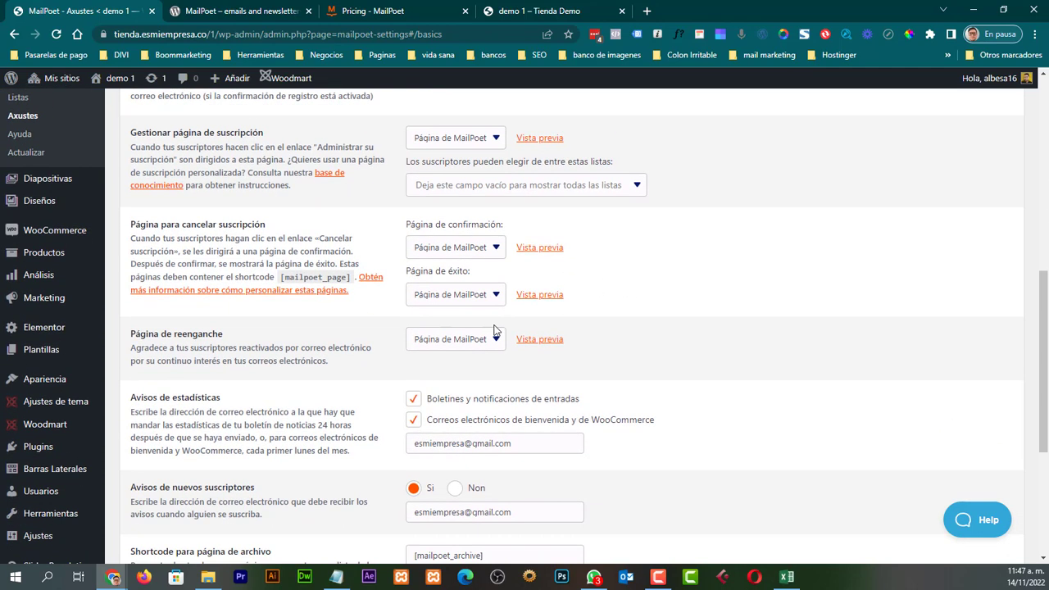
{"action": "left_click", "coordinate": [498, 249]}
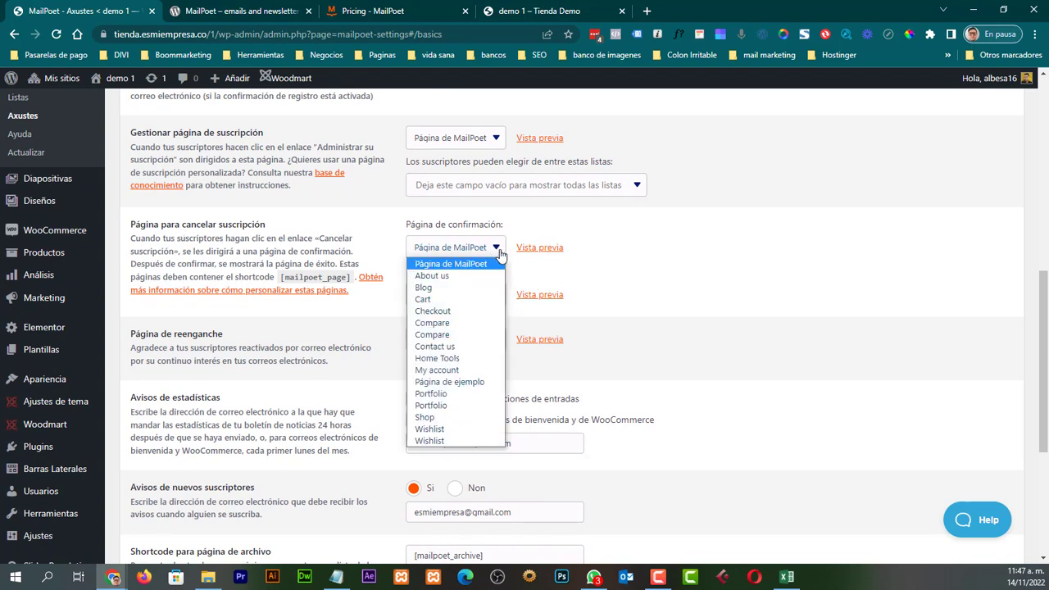
{"action": "left_click", "coordinate": [499, 250]}
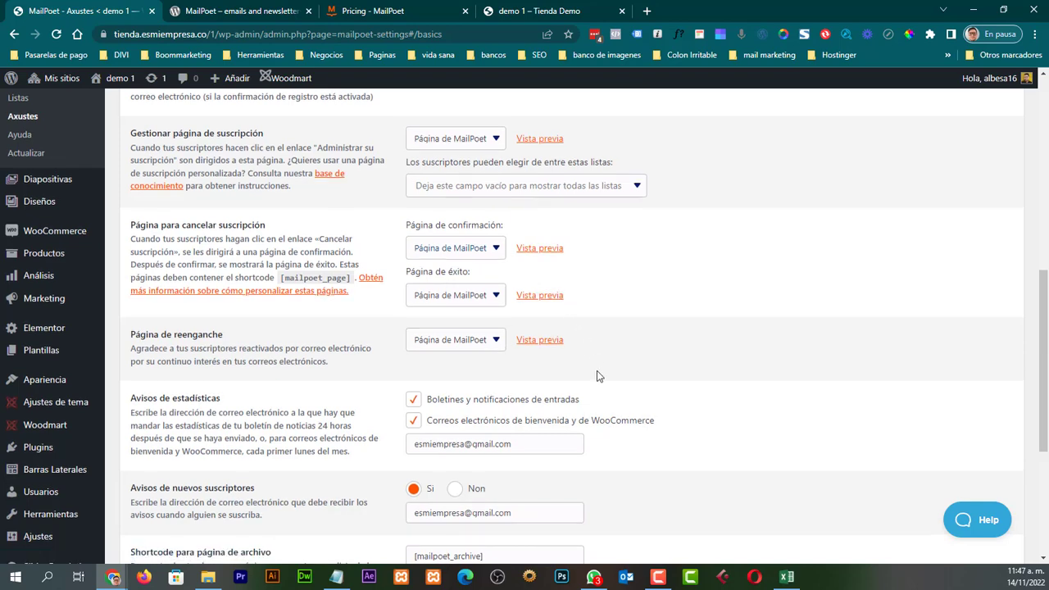
Preview the unsubscribe confirmation page and close the preview.
{"action": "scroll", "coordinate": [597, 375], "scroll_direction": "up", "scroll_amount": 1}
{"action": "scroll", "coordinate": [596, 376], "scroll_direction": "down", "scroll_amount": 1}
{"action": "scroll", "coordinate": [585, 363], "scroll_direction": "up", "scroll_amount": 2}
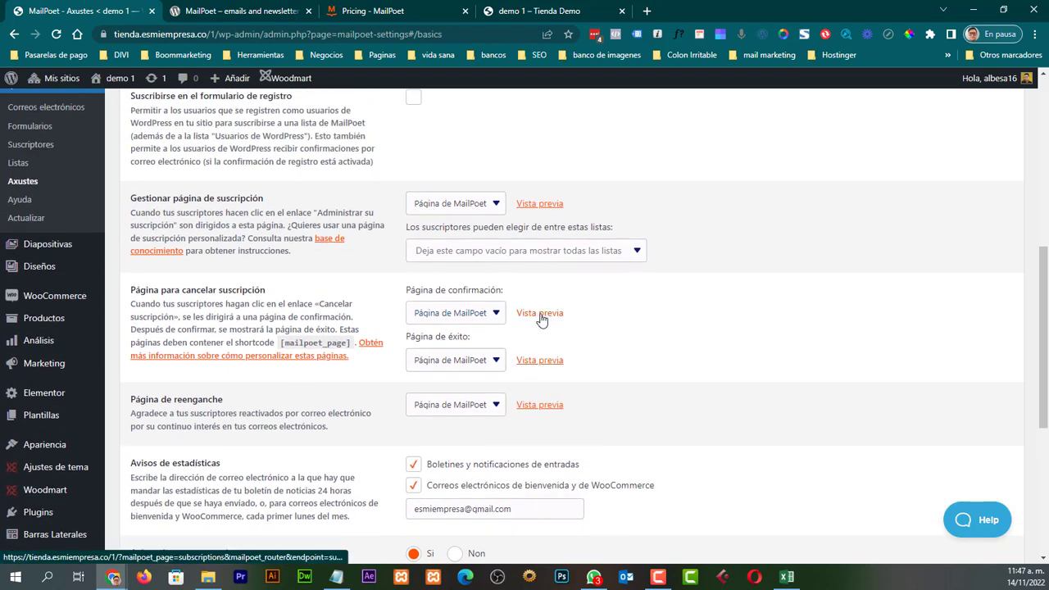
{"action": "left_click", "coordinate": [540, 313]}
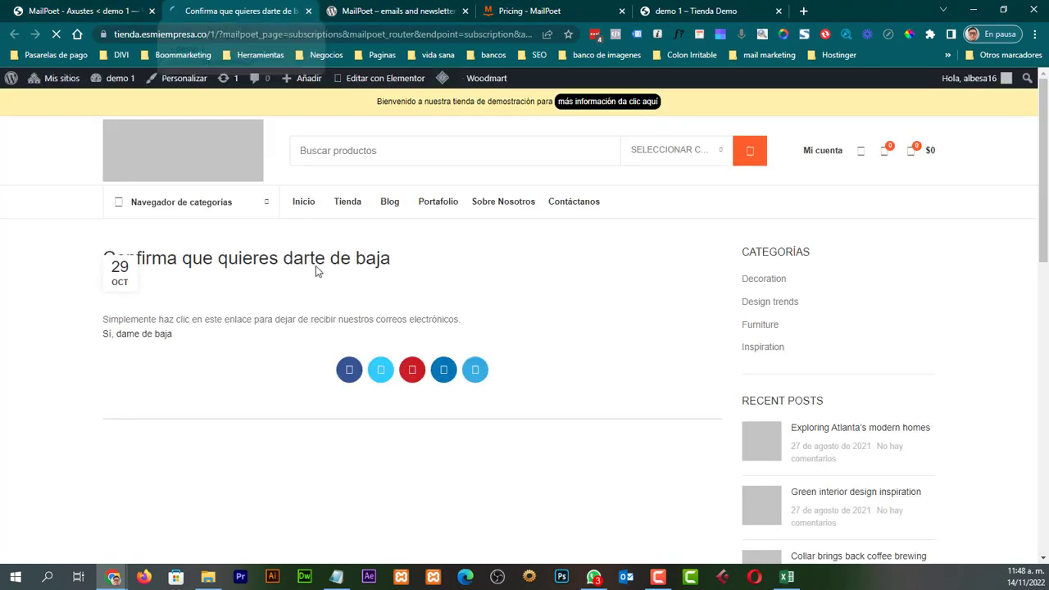
{"action": "left_click", "coordinate": [308, 11]}
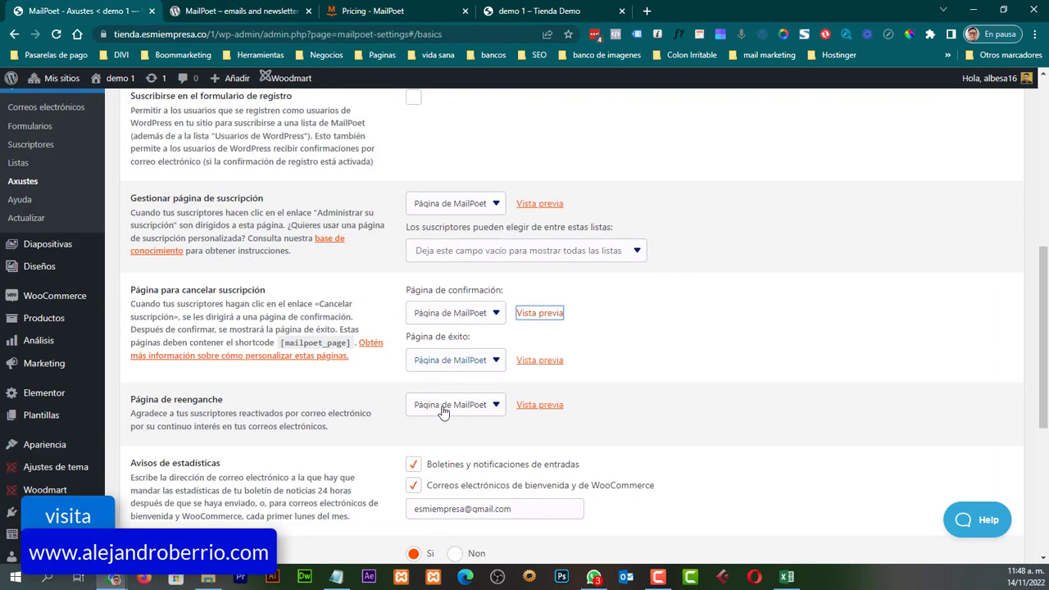
View the pages available for Página de éxito, preview the unsubscribe success page, and close the preview.
{"action": "left_click", "coordinate": [488, 363]}
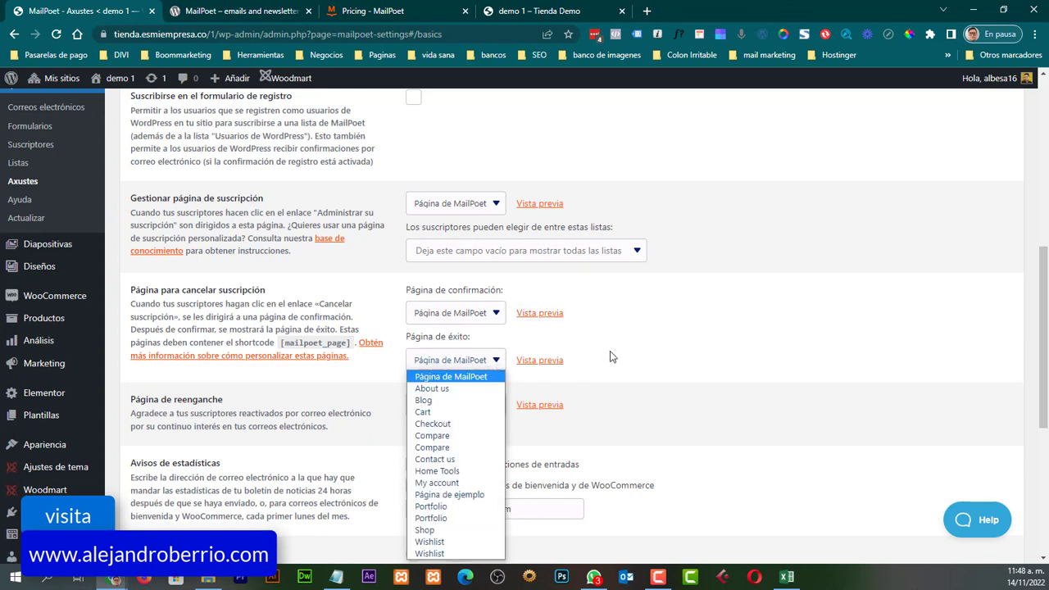
{"action": "left_click", "coordinate": [540, 361]}
{"action": "left_click", "coordinate": [540, 359]}
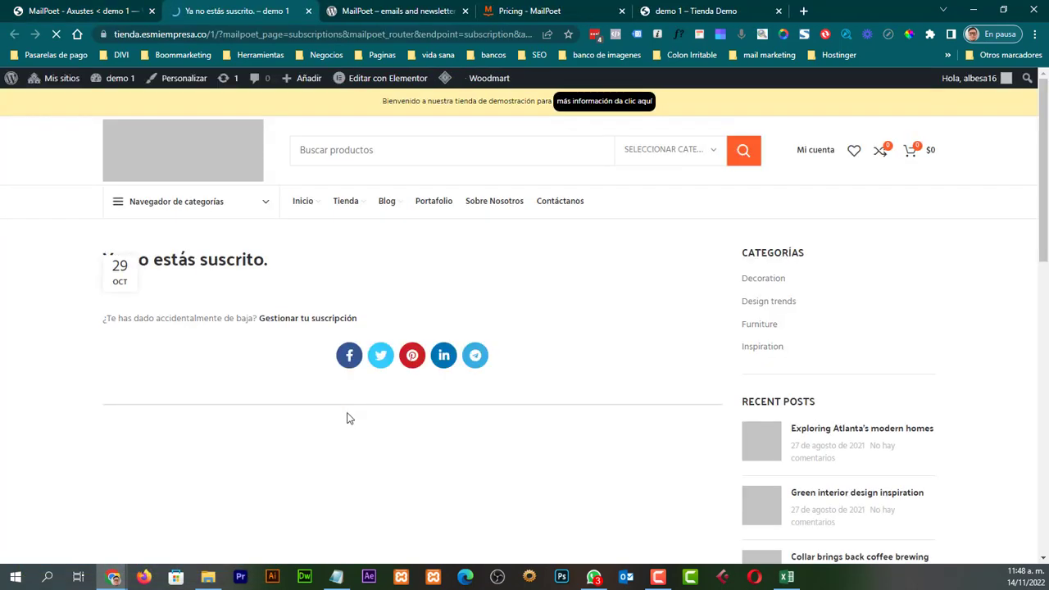
{"action": "scroll", "coordinate": [344, 421], "scroll_direction": "down", "scroll_amount": 1}
{"action": "scroll", "coordinate": [342, 393], "scroll_direction": "up", "scroll_amount": 1}
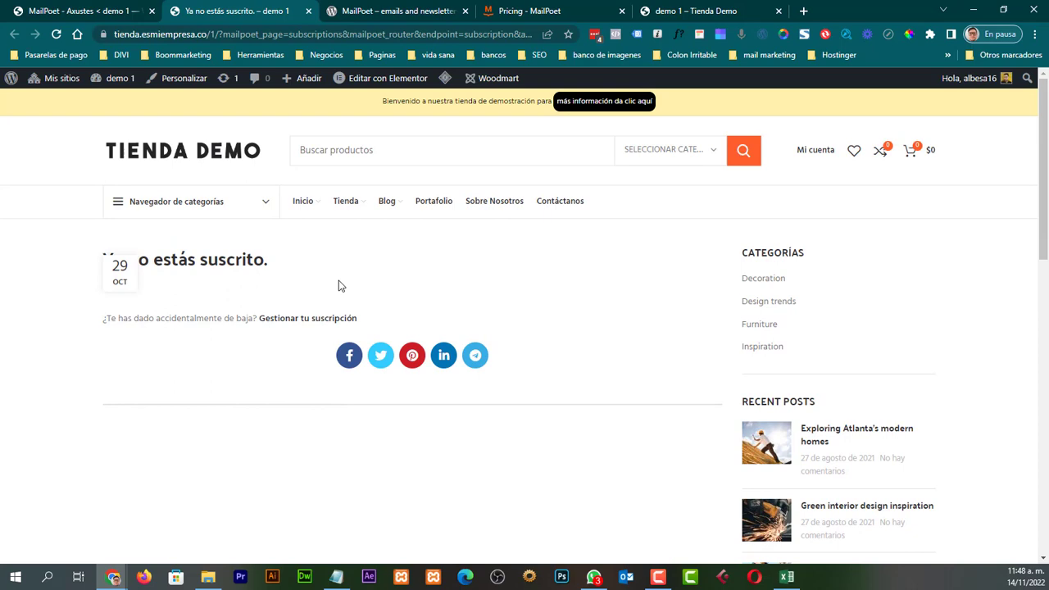
{"action": "left_click", "coordinate": [308, 11]}
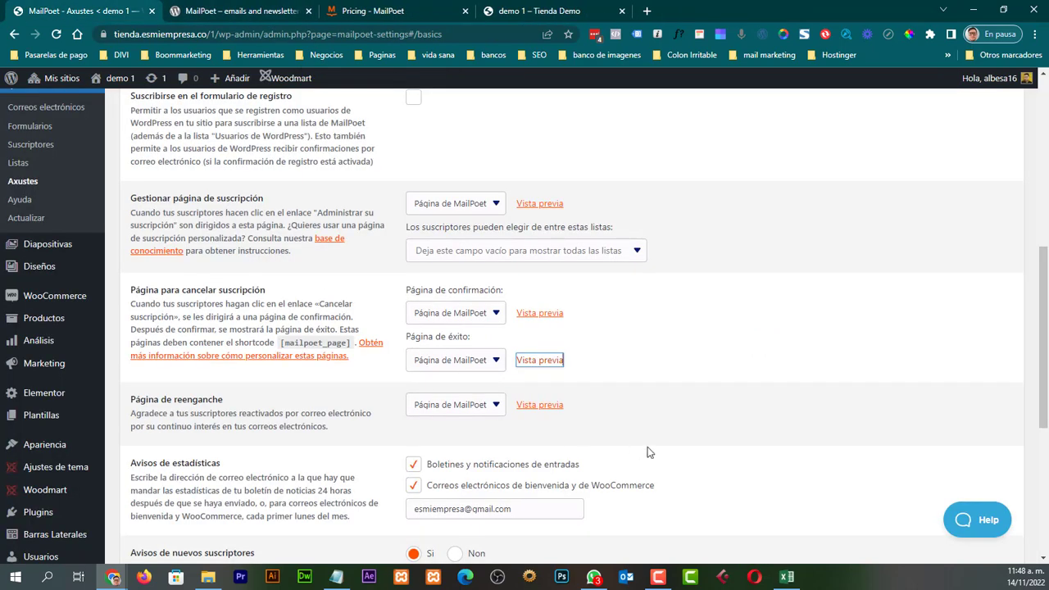
Examine the unsubscribe page settings and the Página de reenganche setting for reactivated subscribers.
{"action": "scroll", "coordinate": [647, 448], "scroll_direction": "down", "scroll_amount": 2}
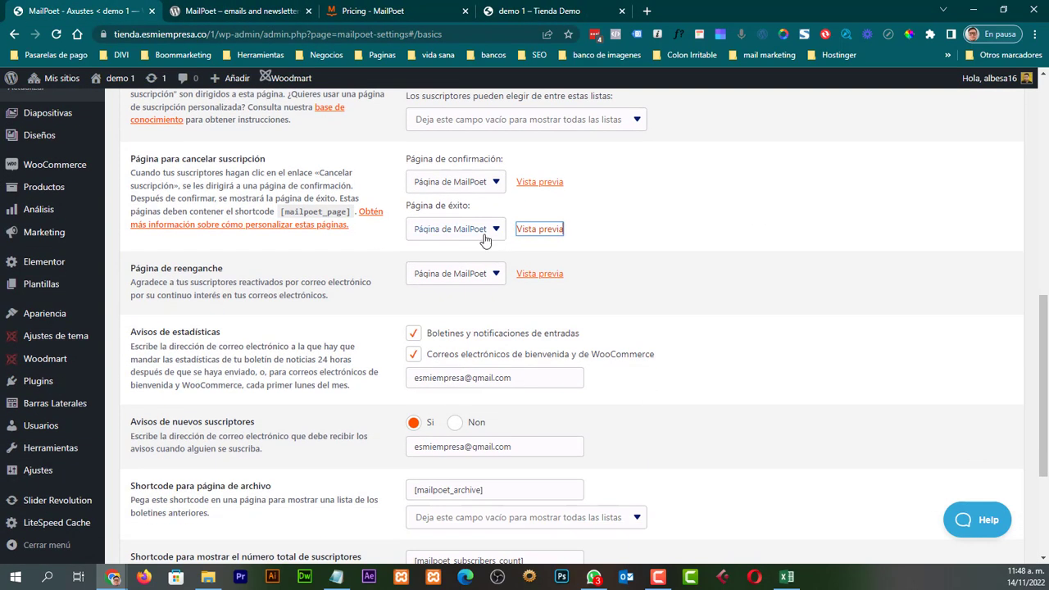
{"action": "scroll", "coordinate": [547, 362], "scroll_direction": "up", "scroll_amount": 2}
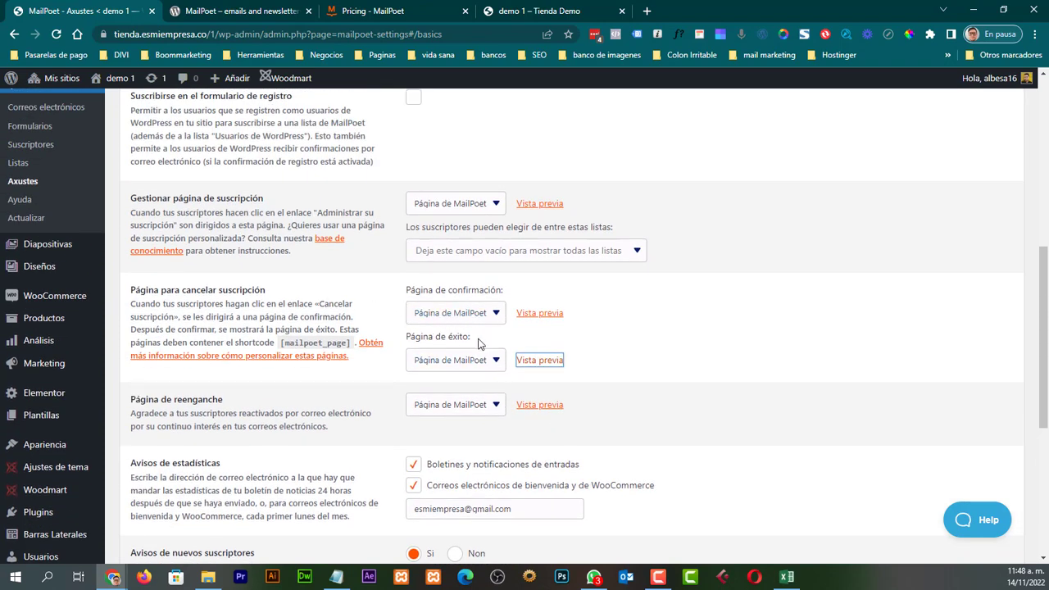
{"action": "scroll", "coordinate": [481, 344], "scroll_direction": "down", "scroll_amount": 2}
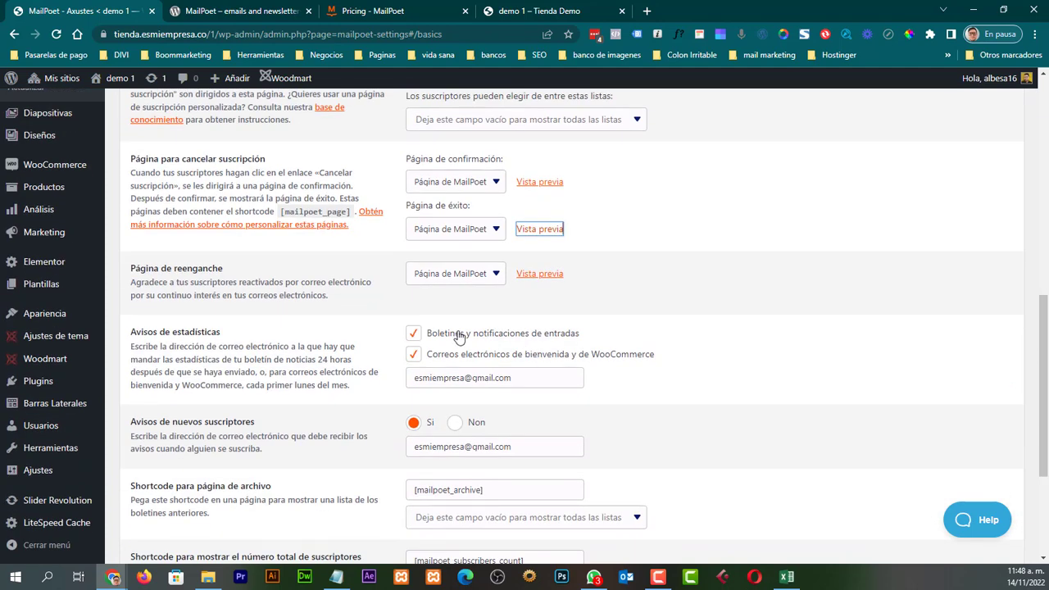
{"action": "scroll", "coordinate": [352, 336], "scroll_direction": "up", "scroll_amount": 1}
{"action": "scroll", "coordinate": [340, 334], "scroll_direction": "down", "scroll_amount": 1}
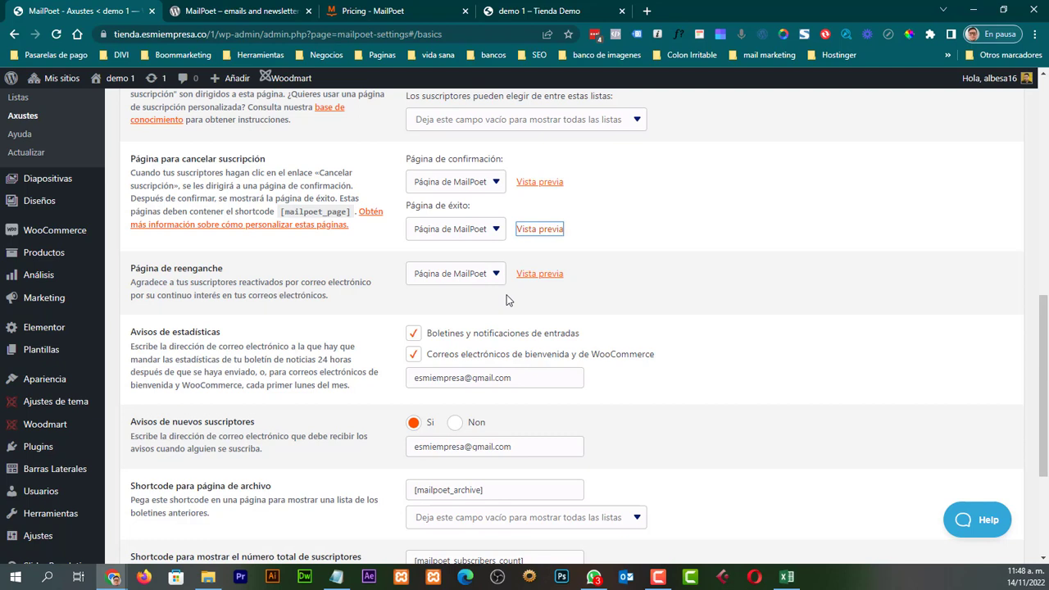
Review the Avisos de estadísticas and Avisos de nuevos suscriptores options, highlighting the notification e-mail address in each.
{"action": "scroll", "coordinate": [516, 300], "scroll_direction": "down", "scroll_amount": 1}
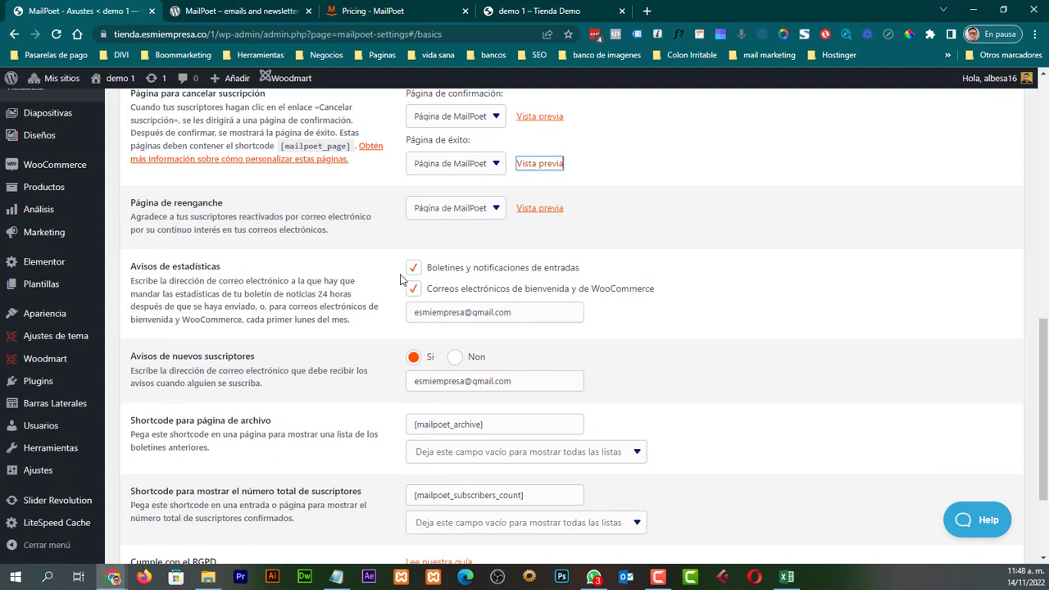
{"action": "scroll", "coordinate": [352, 305], "scroll_direction": "down", "scroll_amount": 2}
{"action": "scroll", "coordinate": [352, 305], "scroll_direction": "up", "scroll_amount": 1}
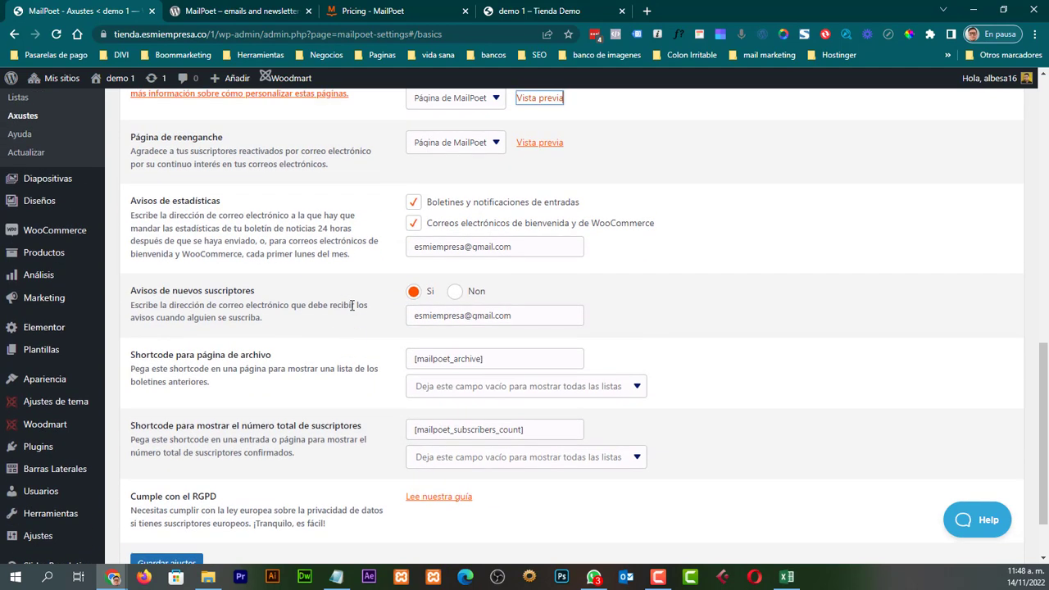
{"action": "triple_click", "coordinate": [541, 249]}
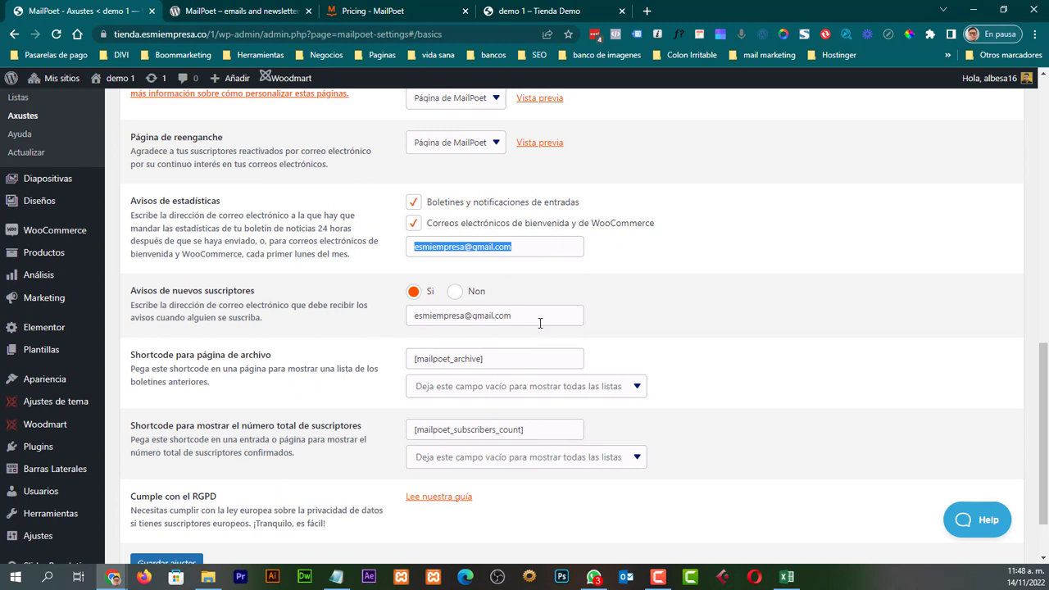
{"action": "left_click_drag", "start_coordinate": [540, 319], "coordinate": [406, 319]}
{"action": "scroll", "coordinate": [340, 388], "scroll_direction": "down", "scroll_amount": 2}
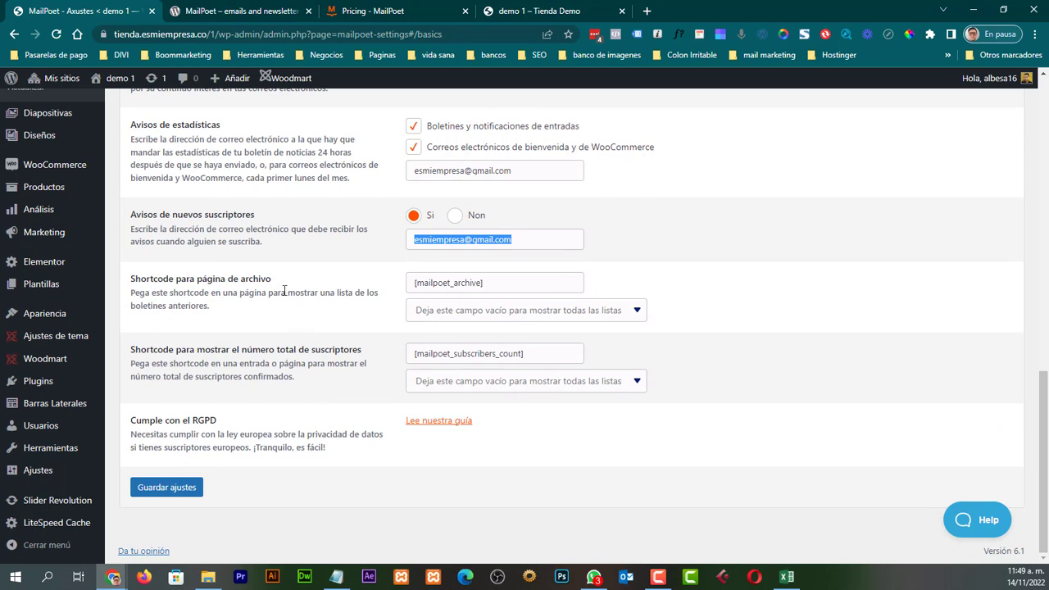
Examine the archive-page and total-subscribers shortcodes and view the lists selectable for each, leaving both list fields empty.
{"action": "left_click_drag", "start_coordinate": [272, 281], "coordinate": [128, 282]}
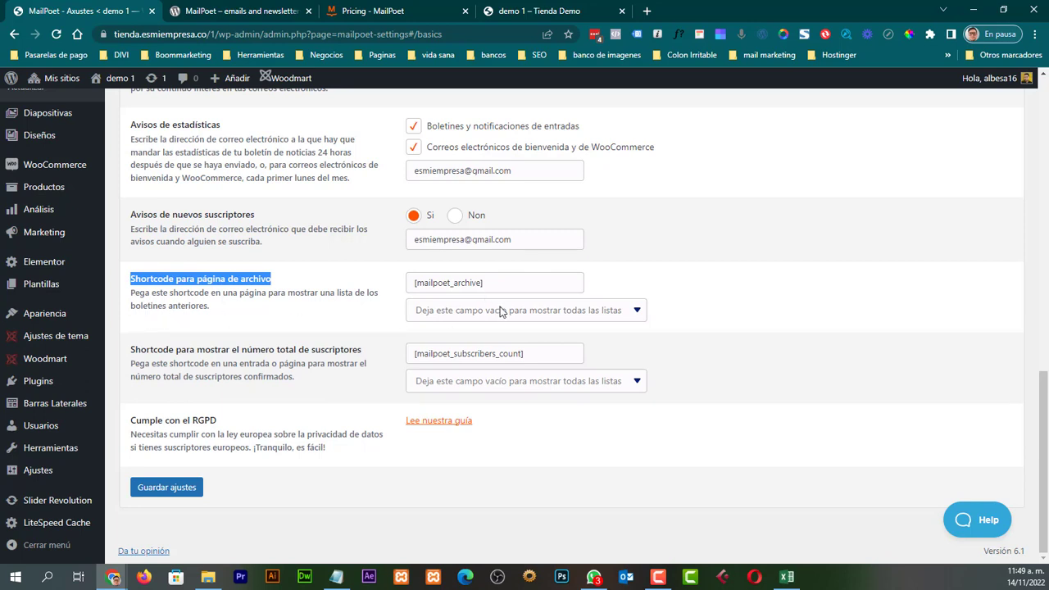
{"action": "left_click", "coordinate": [557, 316]}
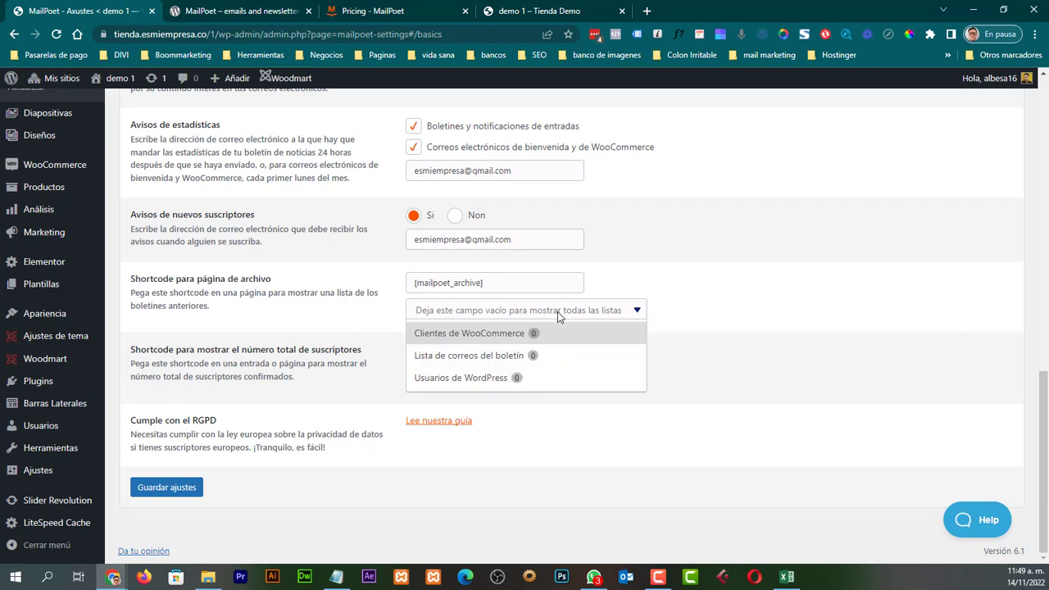
{"action": "left_click", "coordinate": [616, 311]}
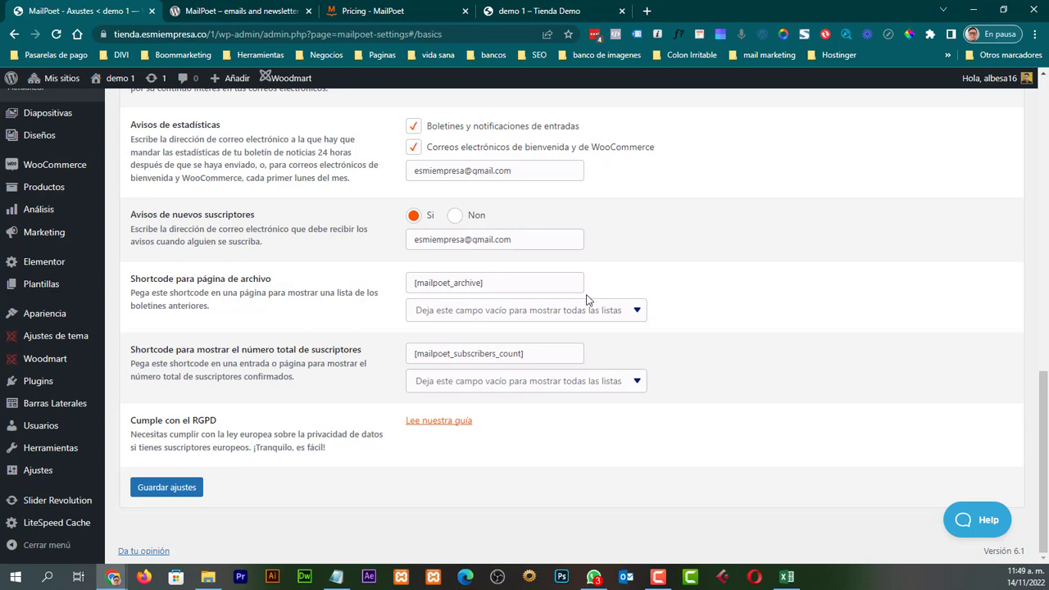
{"action": "left_click_drag", "start_coordinate": [578, 282], "coordinate": [400, 285]}
{"action": "left_click", "coordinate": [365, 281]}
{"action": "left_click", "coordinate": [557, 379]}
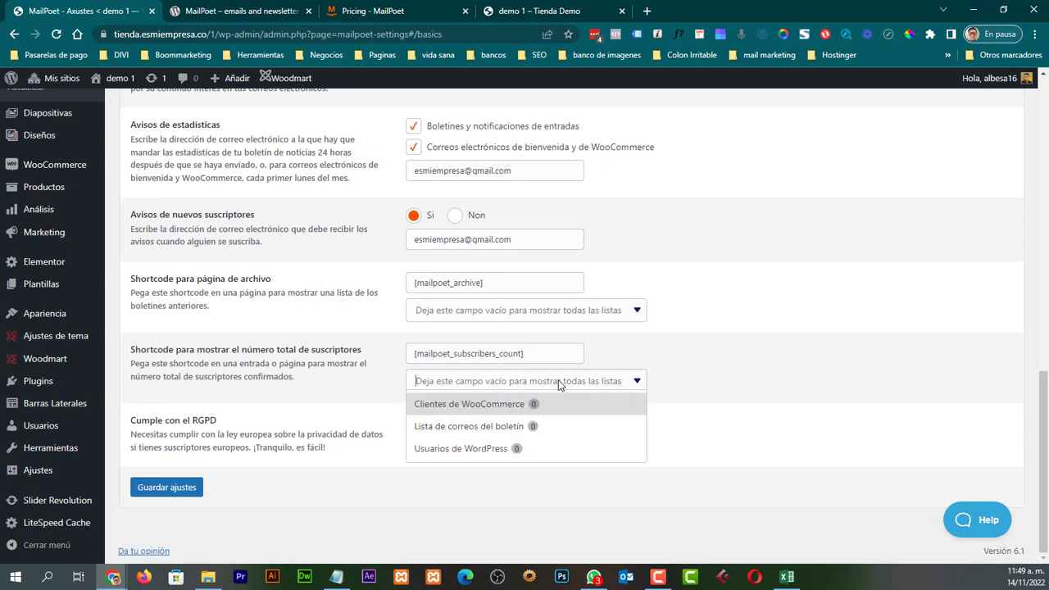
{"action": "left_click", "coordinate": [759, 385]}
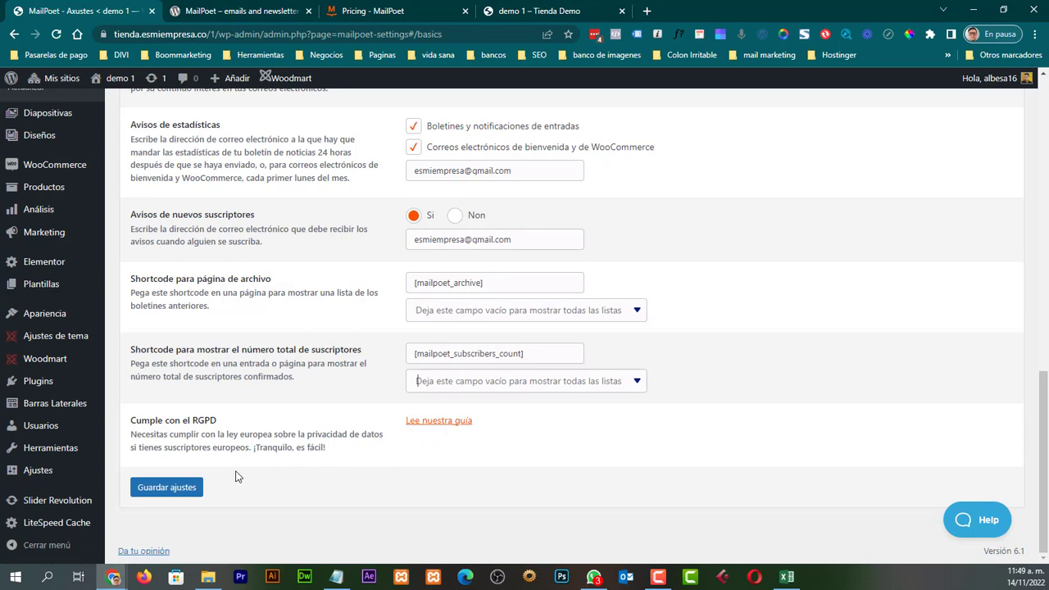
Look over the whole Básico settings page once more and save the settings.
{"action": "scroll", "coordinate": [213, 458], "scroll_direction": "up", "scroll_amount": 10}
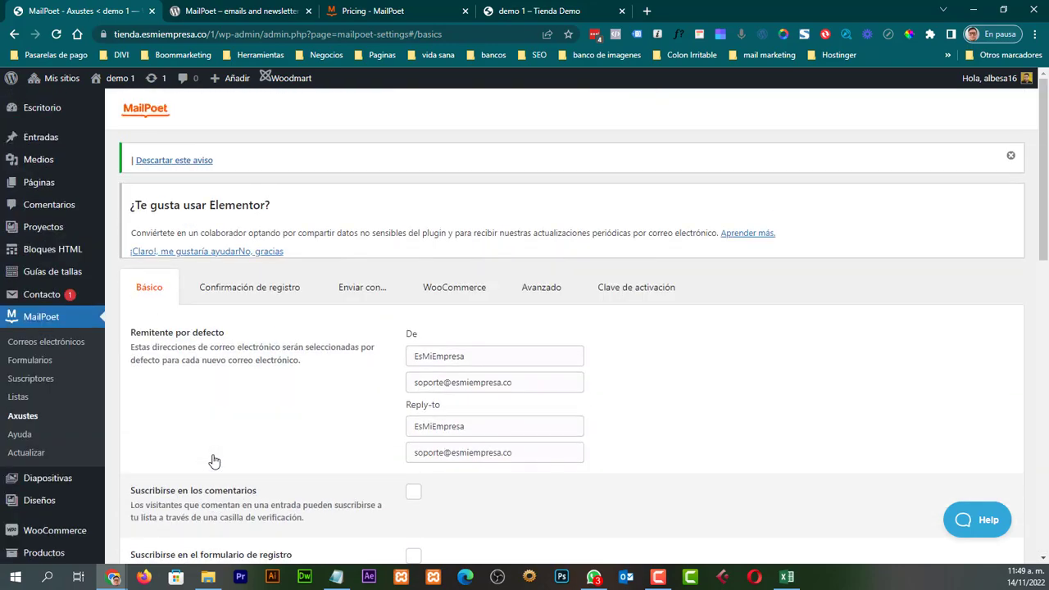
{"action": "scroll", "coordinate": [213, 459], "scroll_direction": "down", "scroll_amount": 5}
{"action": "scroll", "coordinate": [213, 458], "scroll_direction": "down", "scroll_amount": 5}
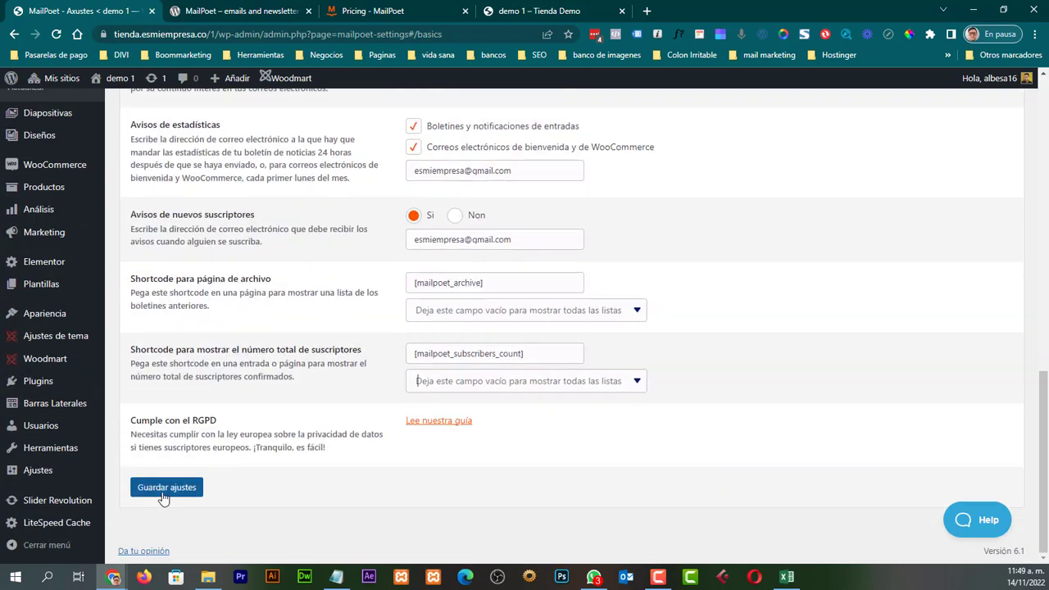
{"action": "scroll", "coordinate": [361, 430], "scroll_direction": "up", "scroll_amount": 10}
{"action": "scroll", "coordinate": [361, 430], "scroll_direction": "down", "scroll_amount": 10}
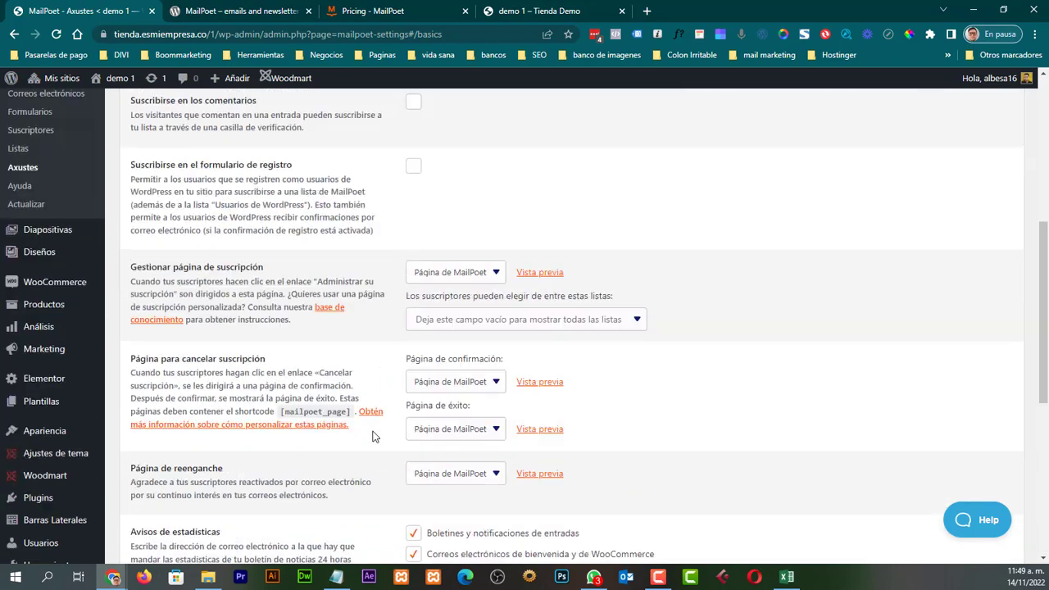
{"action": "left_click", "coordinate": [169, 489]}
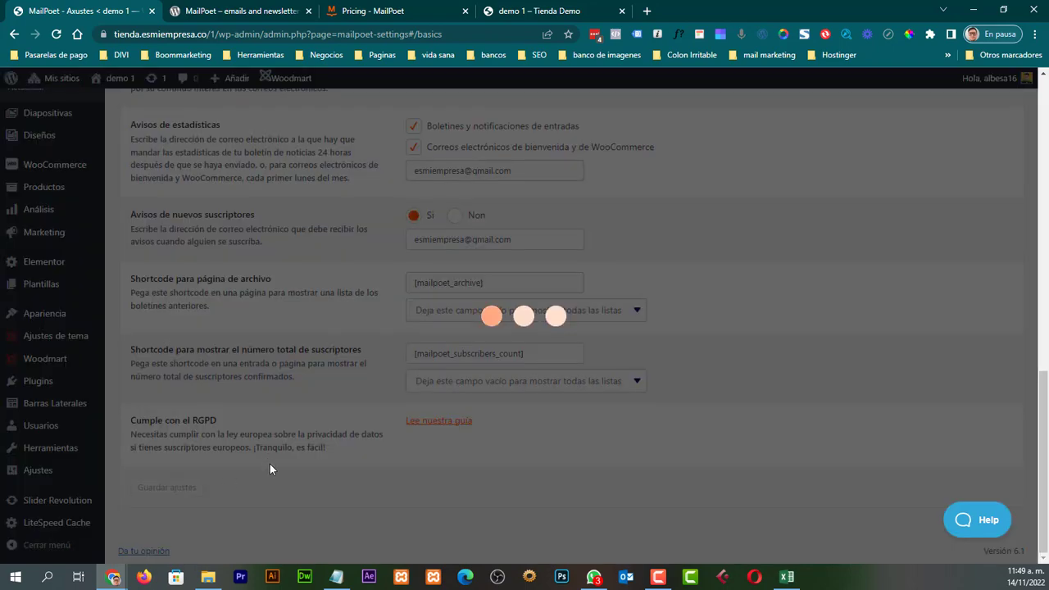
Open the Confirmación de registro settings and examine the Activar confirmación de registros option.
{"action": "scroll", "coordinate": [264, 421], "scroll_direction": "down", "scroll_amount": 3}
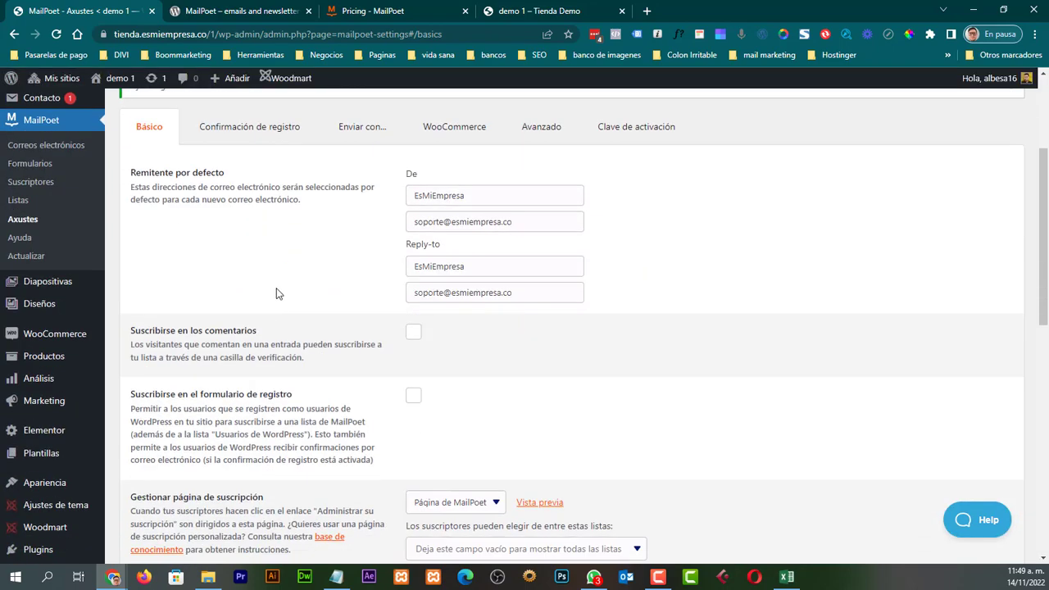
{"action": "scroll", "coordinate": [193, 293], "scroll_direction": "up", "scroll_amount": 2}
{"action": "left_click", "coordinate": [254, 259]}
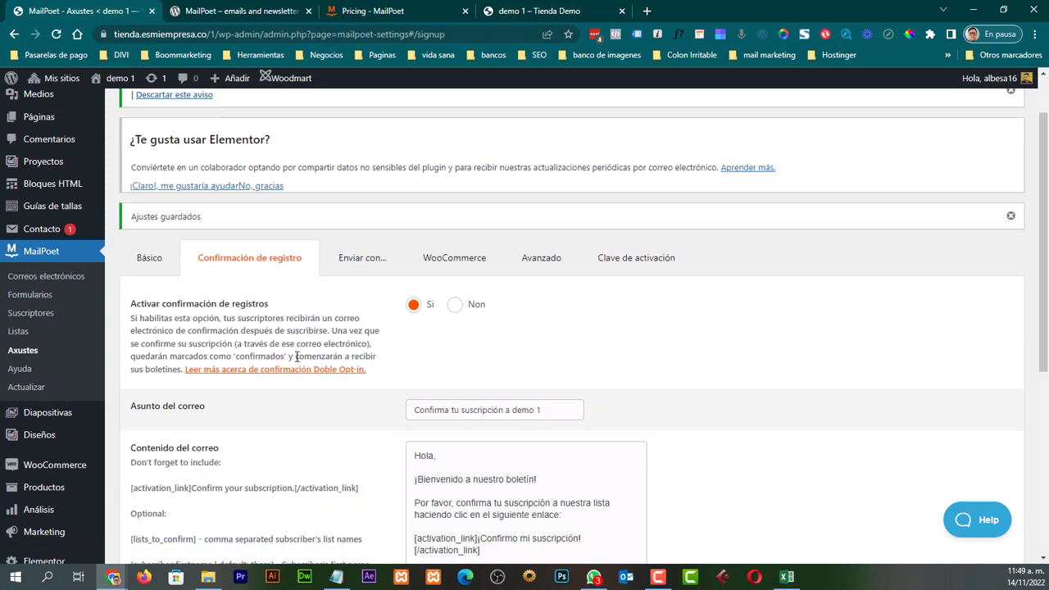
{"action": "scroll", "coordinate": [296, 357], "scroll_direction": "down", "scroll_amount": 2}
{"action": "scroll", "coordinate": [299, 355], "scroll_direction": "up", "scroll_amount": 1}
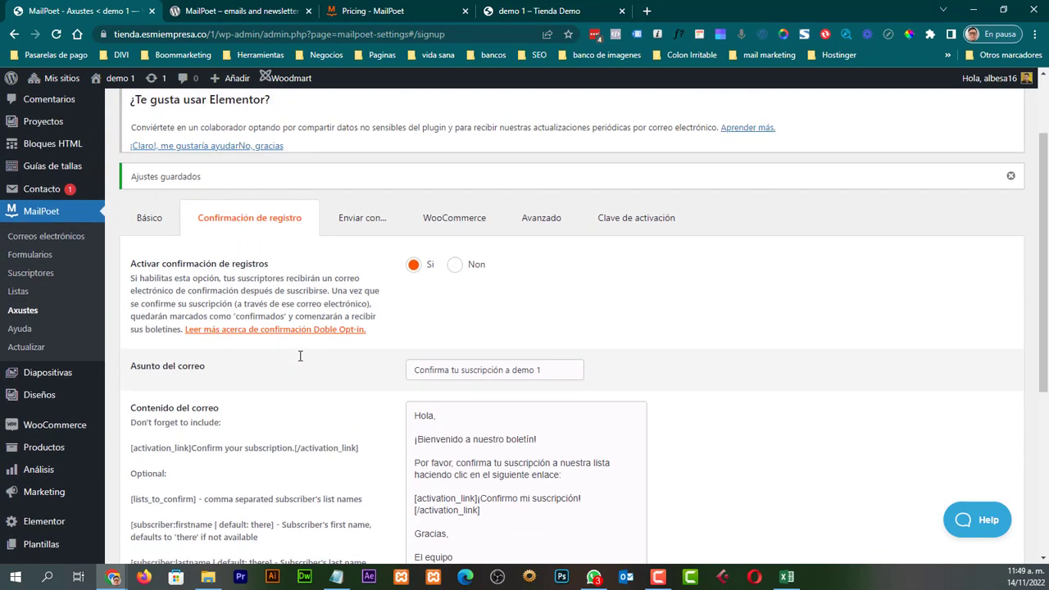
{"action": "scroll", "coordinate": [421, 326], "scroll_direction": "down", "scroll_amount": 1}
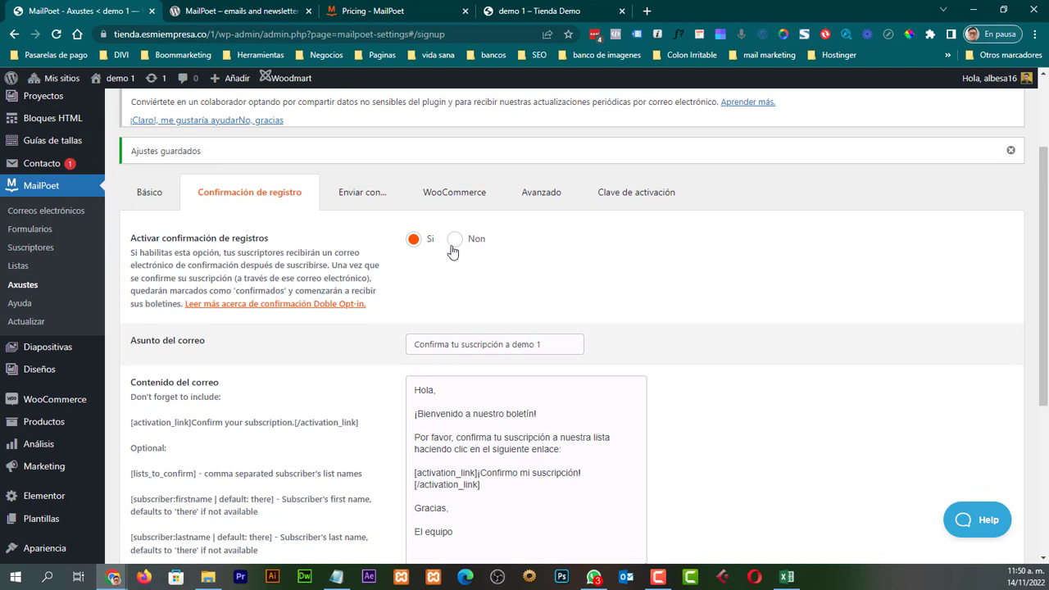
{"action": "scroll", "coordinate": [403, 268], "scroll_direction": "down", "scroll_amount": 1}
{"action": "scroll", "coordinate": [350, 348], "scroll_direction": "up", "scroll_amount": 2}
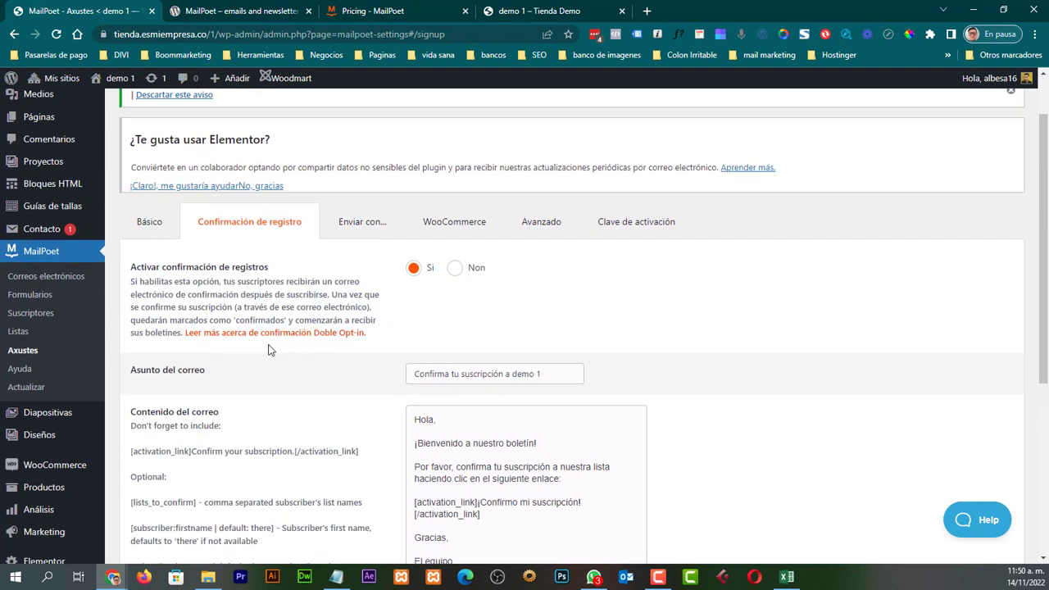
{"action": "scroll", "coordinate": [557, 332], "scroll_direction": "up", "scroll_amount": 2}
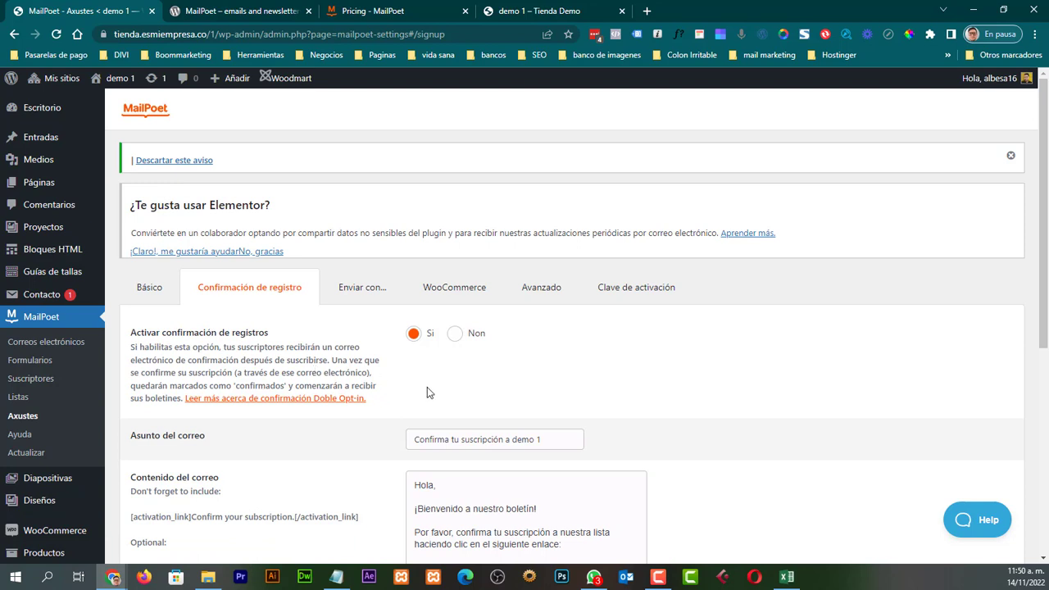
Read the double opt-in explanation and look over the Asunto del correo field of the confirmation e-mail.
{"action": "scroll", "coordinate": [393, 390], "scroll_direction": "down", "scroll_amount": 1}
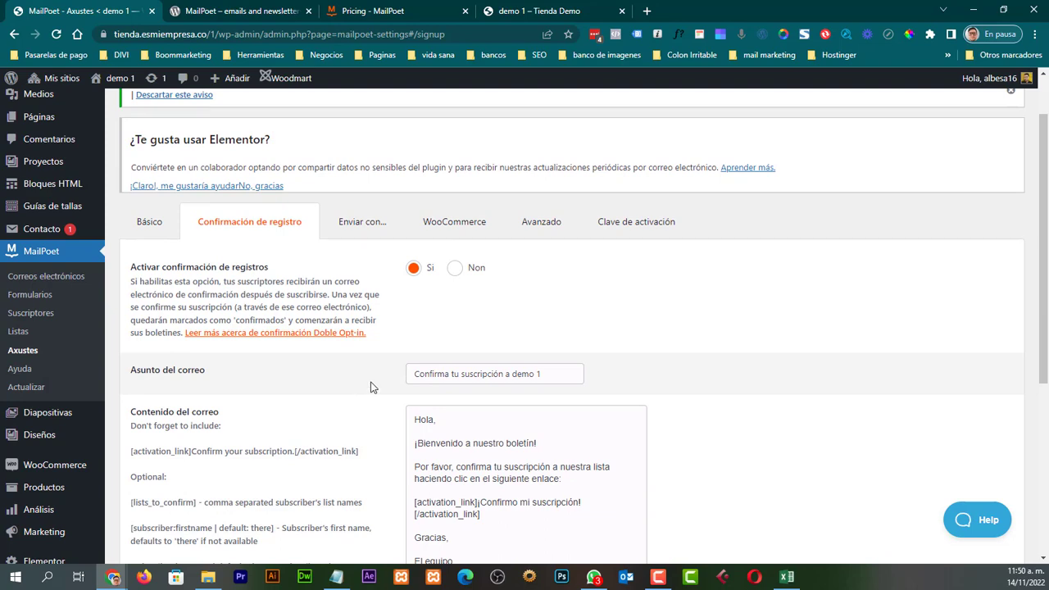
{"action": "scroll", "coordinate": [426, 393], "scroll_direction": "up", "scroll_amount": 1}
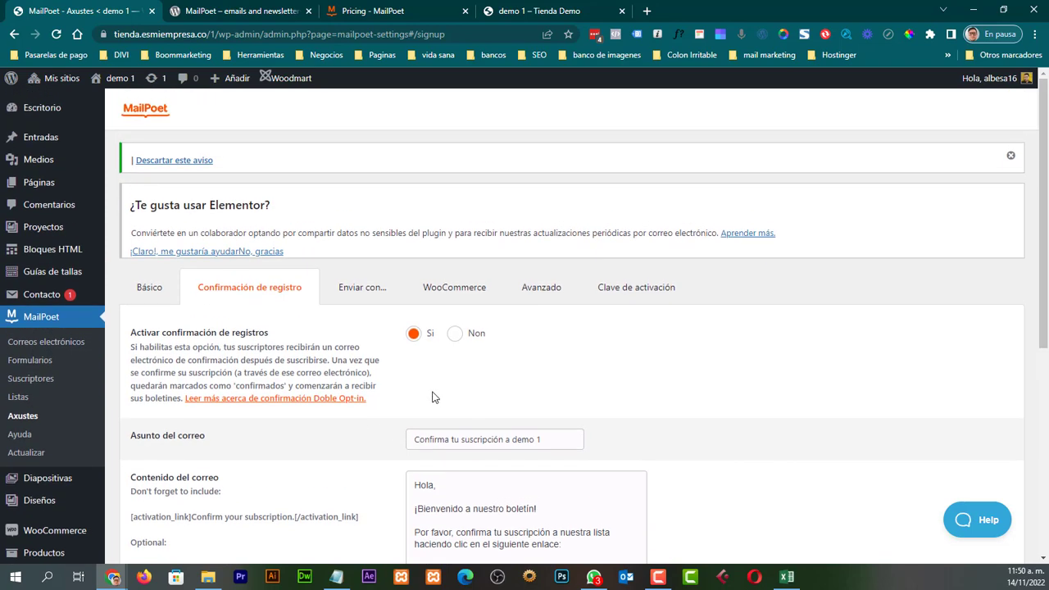
{"action": "scroll", "coordinate": [388, 399], "scroll_direction": "down", "scroll_amount": 1}
{"action": "scroll", "coordinate": [385, 400], "scroll_direction": "up", "scroll_amount": 1}
{"action": "scroll", "coordinate": [457, 401], "scroll_direction": "down", "scroll_amount": 1}
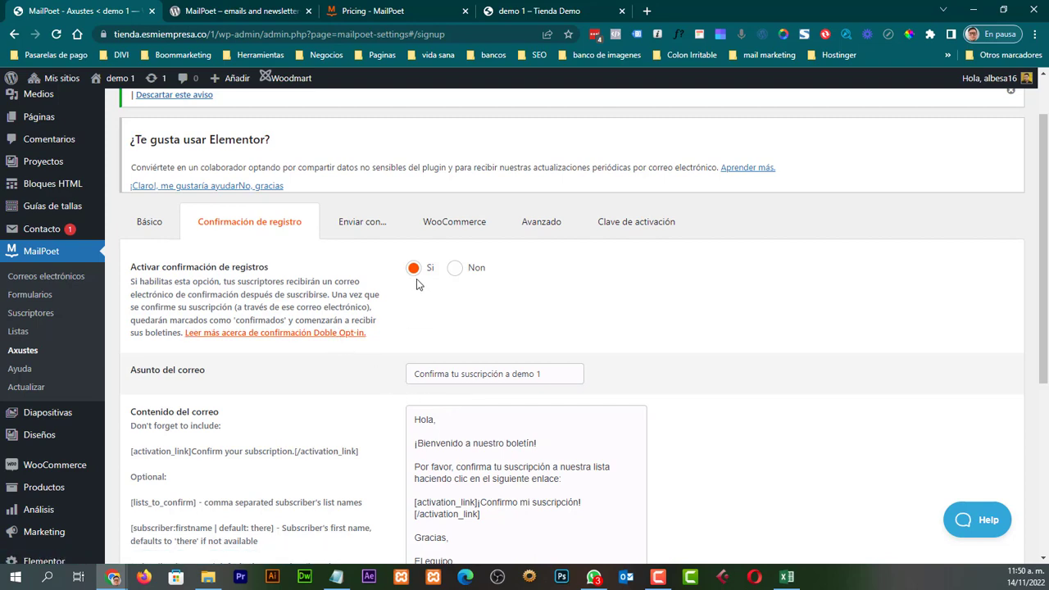
{"action": "scroll", "coordinate": [416, 287], "scroll_direction": "down", "scroll_amount": 2}
{"action": "scroll", "coordinate": [417, 303], "scroll_direction": "up", "scroll_amount": 2}
{"action": "scroll", "coordinate": [404, 309], "scroll_direction": "down", "scroll_amount": 1}
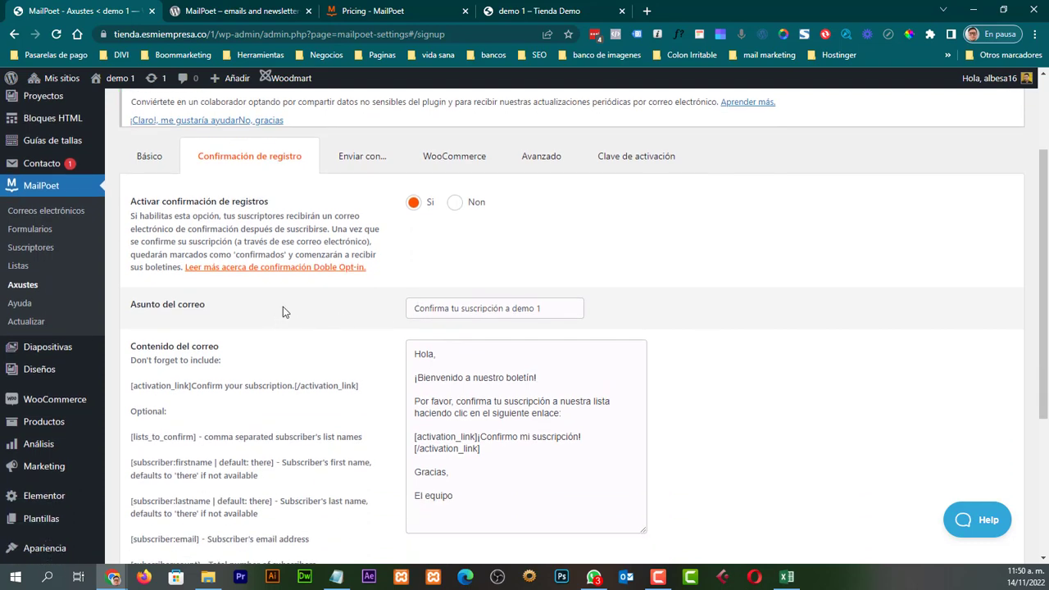
Review the confirmation e-mail's Contenido del correo, highlighting the closing activation_link tag and the link text "¡Confirmo mi suscripción!".
{"action": "scroll", "coordinate": [501, 329], "scroll_direction": "down", "scroll_amount": 1}
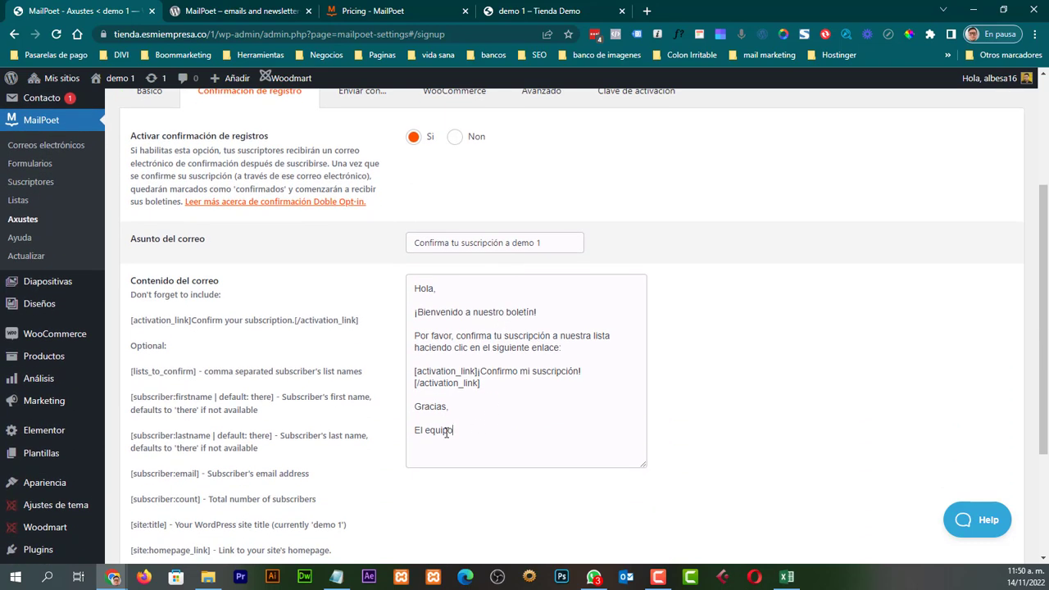
{"action": "left_click_drag", "start_coordinate": [451, 430], "coordinate": [413, 332]}
{"action": "left_click", "coordinate": [460, 348]}
{"action": "mouse_move", "coordinate": [414, 371]}
{"action": "left_mouse_down"}
{"action": "mouse_move", "coordinate": [480, 371]}
{"action": "mouse_move", "coordinate": [401, 383]}
{"action": "left_mouse_up"}
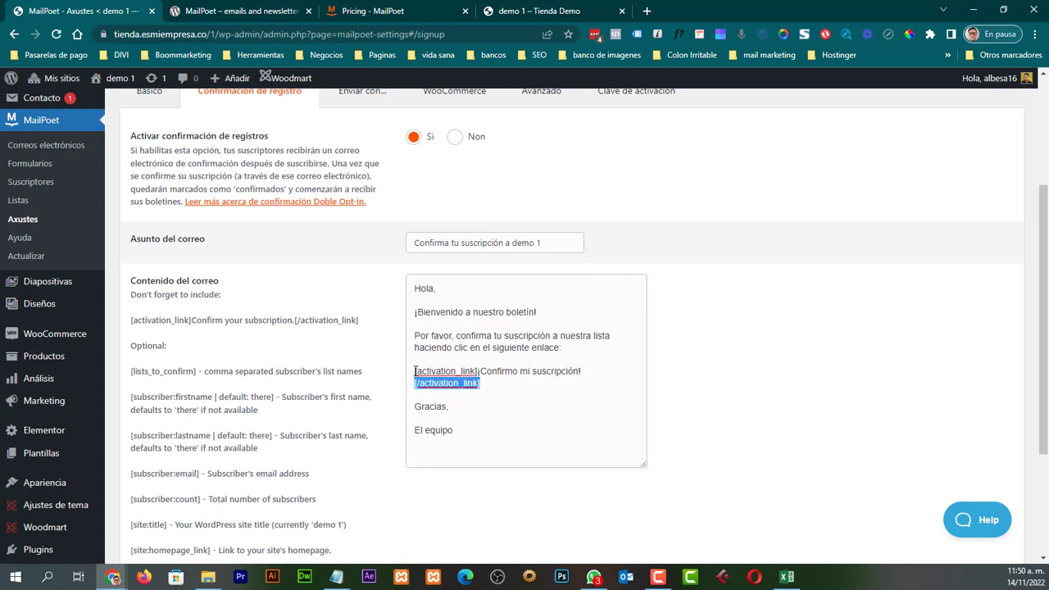
{"action": "left_click", "coordinate": [415, 371]}
{"action": "left_click_drag", "start_coordinate": [477, 371], "coordinate": [583, 371]}
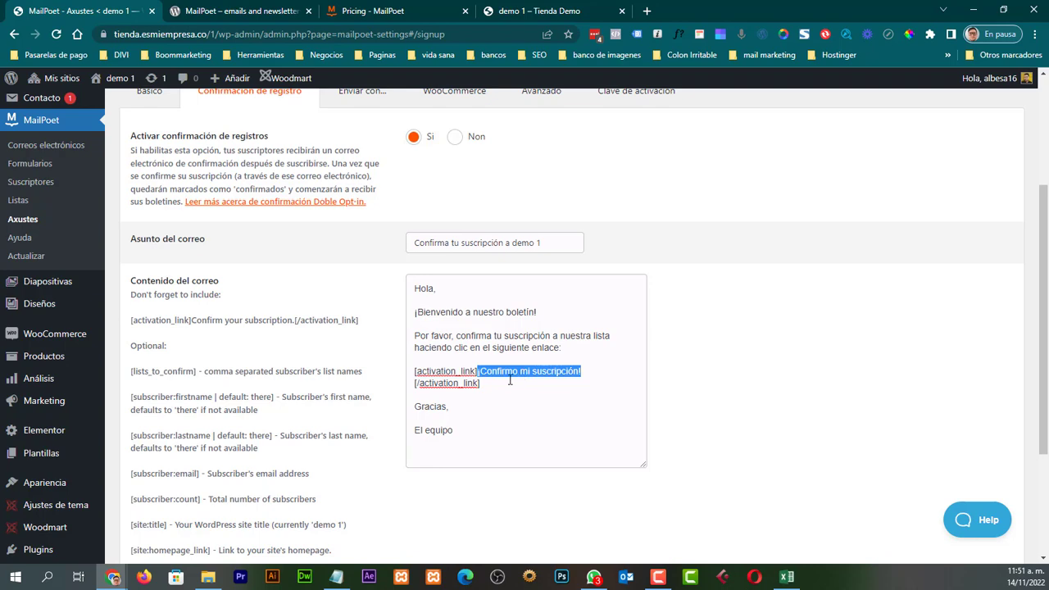
View the pages selectable as Página de confirmación and preview the MailPoet page, leaving the selection on Página de MailPoet.
{"action": "scroll", "coordinate": [425, 387], "scroll_direction": "down", "scroll_amount": 3}
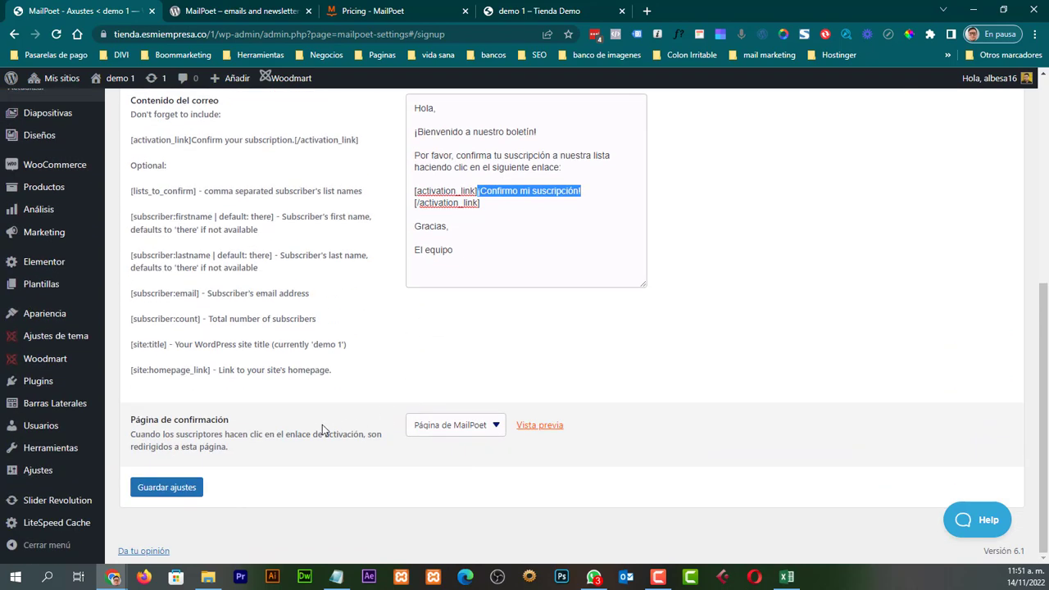
{"action": "left_click", "coordinate": [434, 436]}
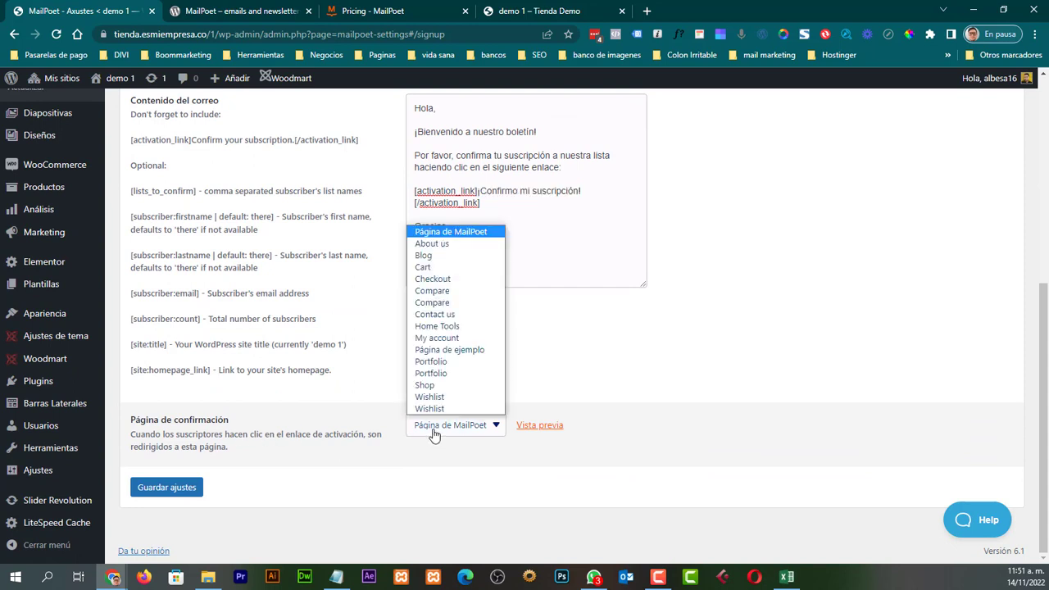
{"action": "left_click", "coordinate": [446, 461]}
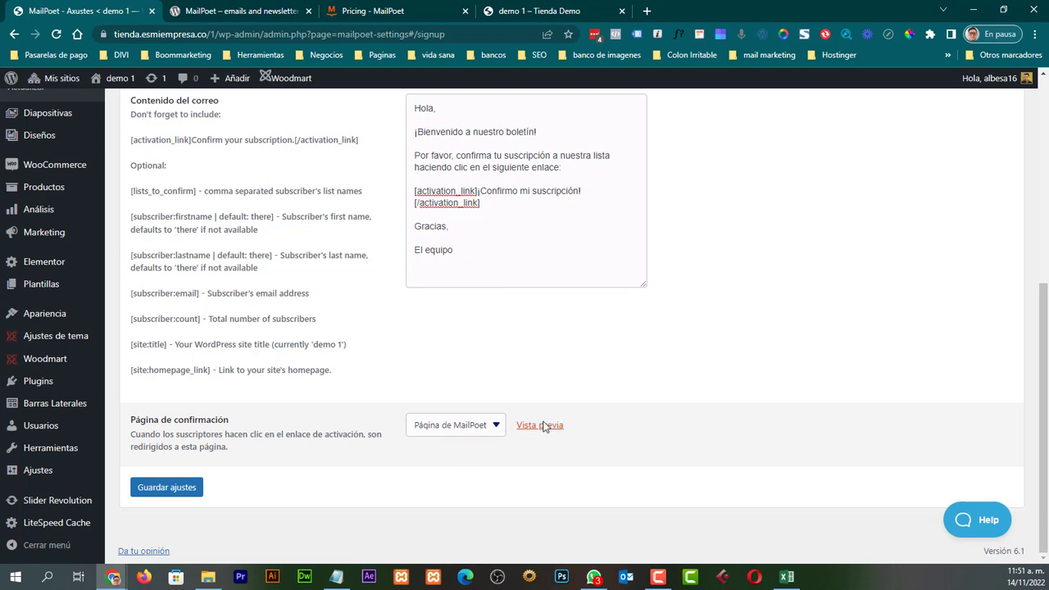
{"action": "left_click", "coordinate": [537, 426]}
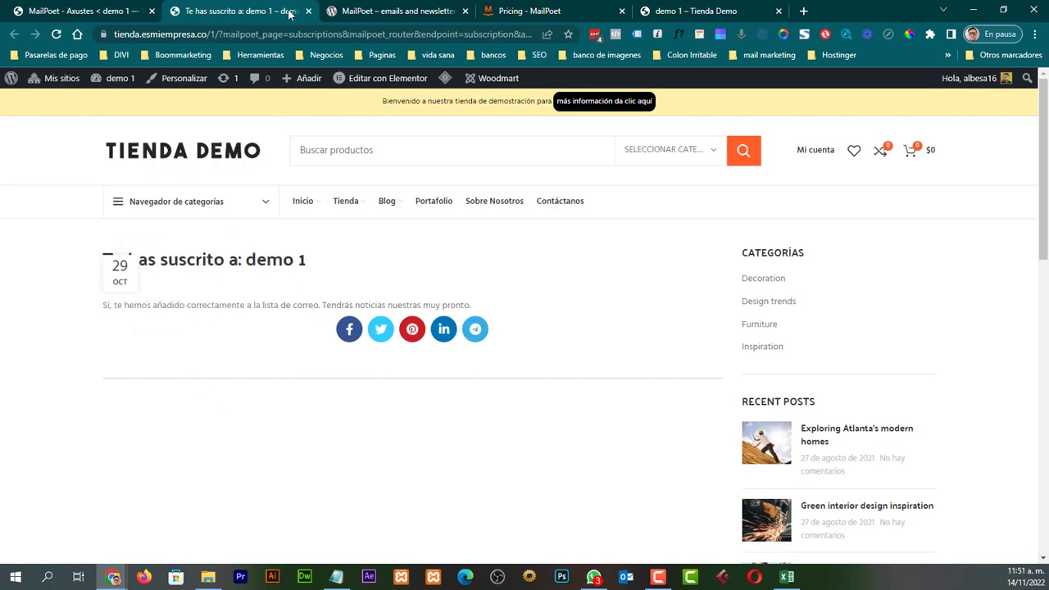
{"action": "left_click", "coordinate": [307, 12]}
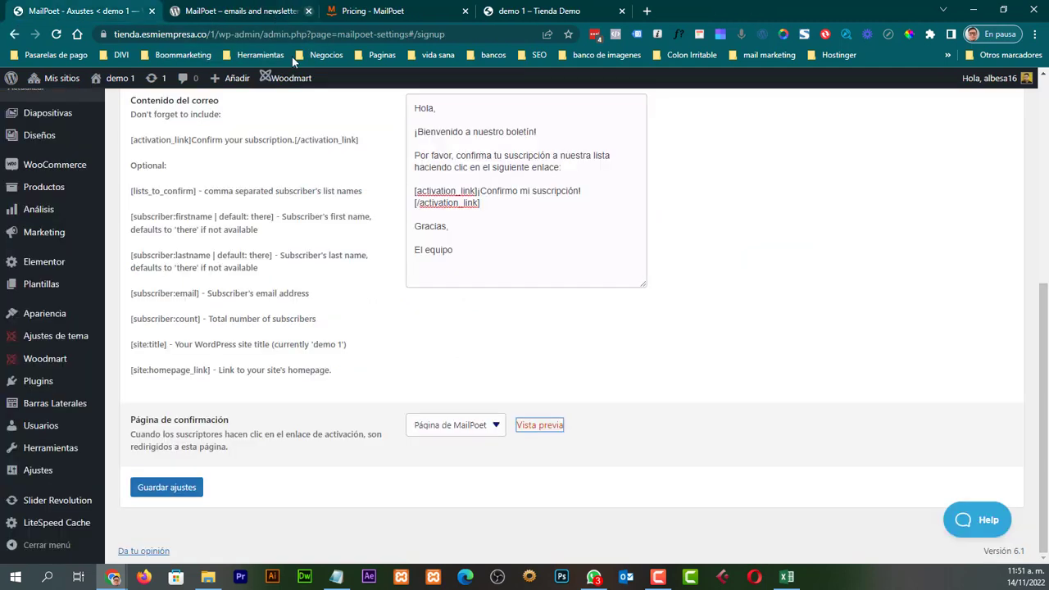
{"action": "left_click", "coordinate": [476, 424]}
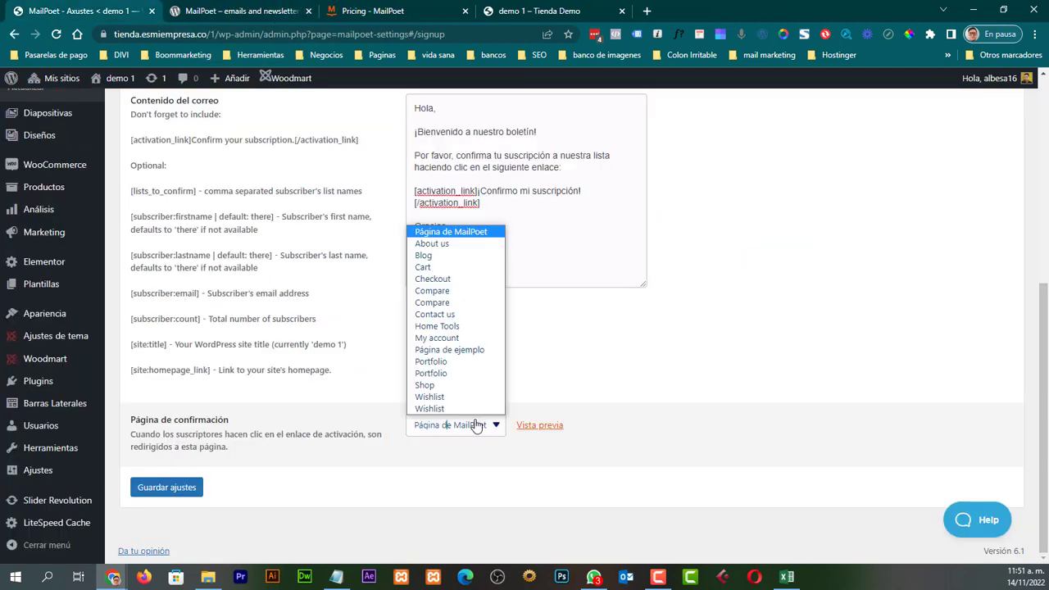
{"action": "left_click", "coordinate": [583, 336]}
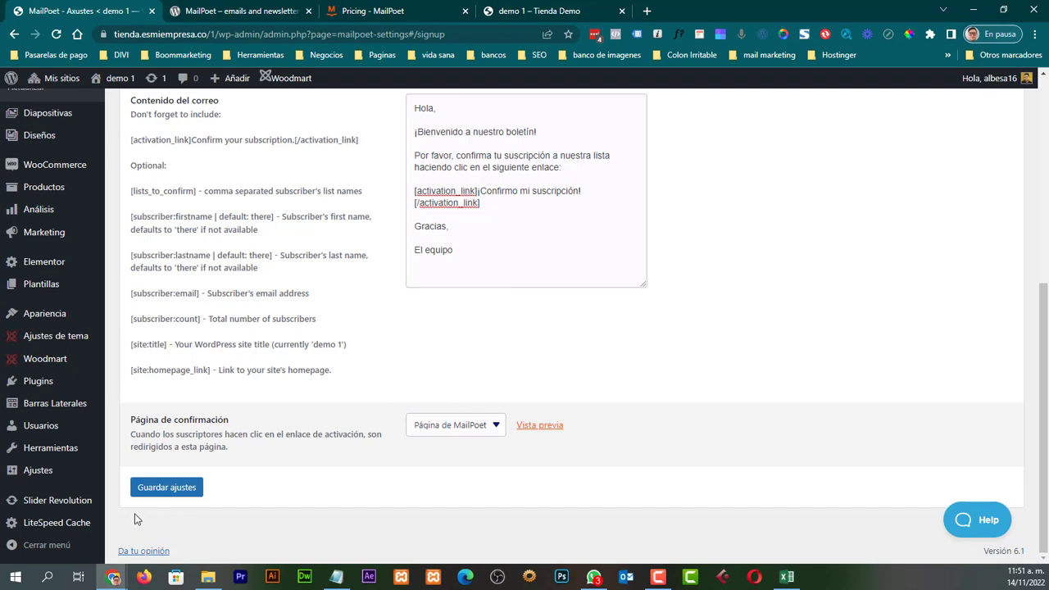
Look over the whole Confirmación de registro page once more, from the confirmation page setting up to the activation option.
{"action": "scroll", "coordinate": [180, 506], "scroll_direction": "up", "scroll_amount": 4}
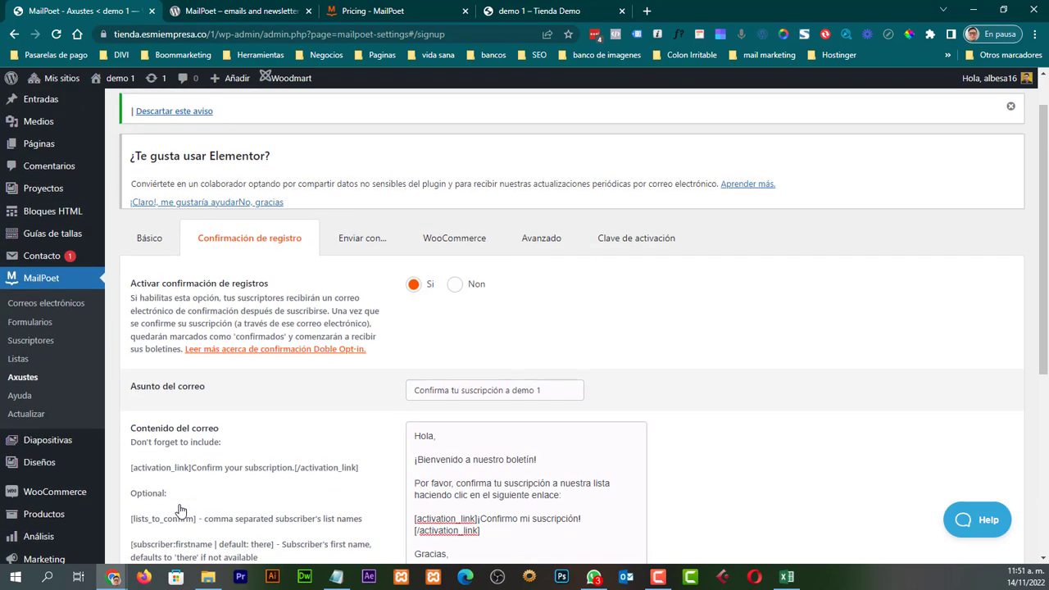
{"action": "scroll", "coordinate": [180, 509], "scroll_direction": "down", "scroll_amount": 4}
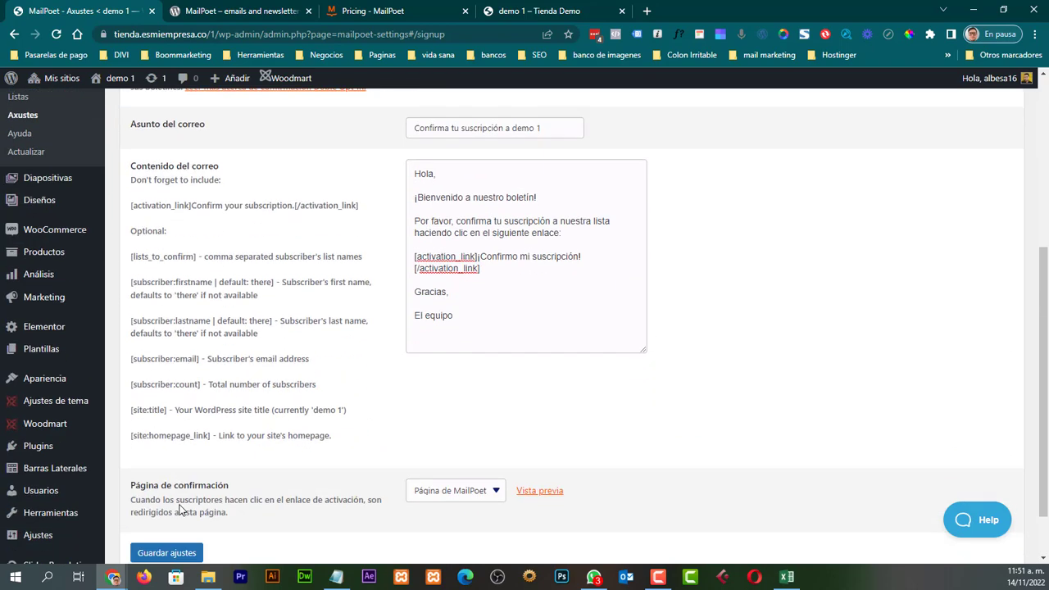
{"action": "scroll", "coordinate": [343, 487], "scroll_direction": "up", "scroll_amount": 2}
{"action": "scroll", "coordinate": [342, 486], "scroll_direction": "up", "scroll_amount": 3}
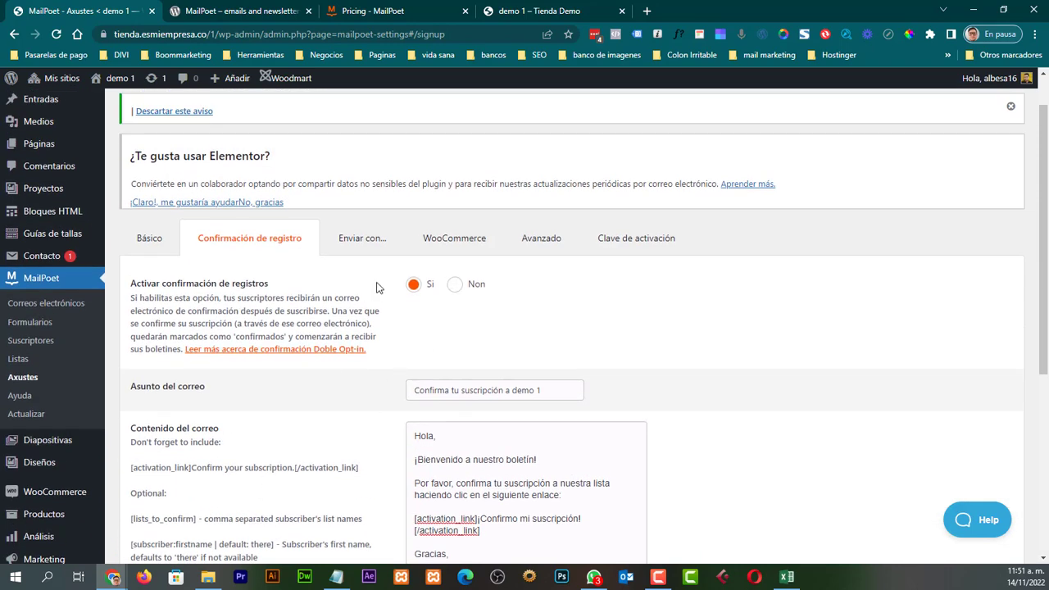
Set Activar confirmación de registros to Non and accept the warning, and switch it back to Si and accept.
{"action": "left_click", "coordinate": [456, 284]}
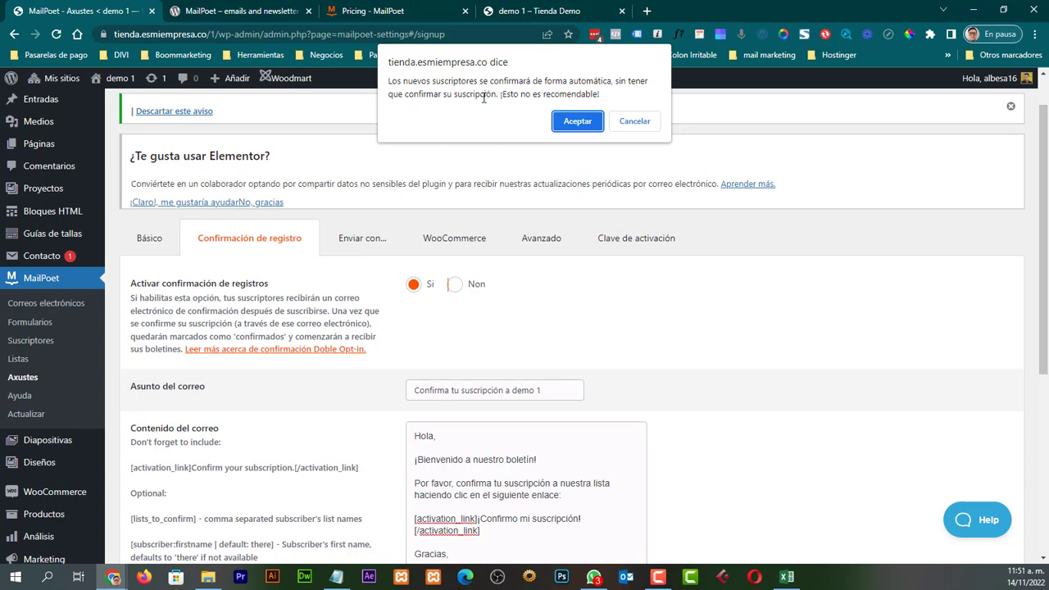
{"action": "left_click", "coordinate": [577, 121]}
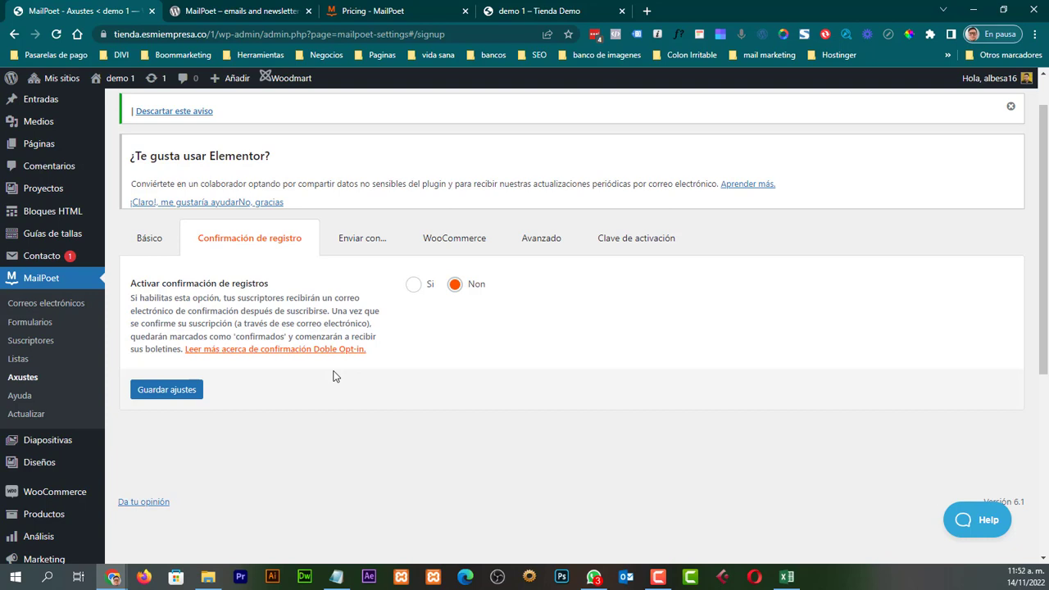
{"action": "left_click", "coordinate": [414, 285]}
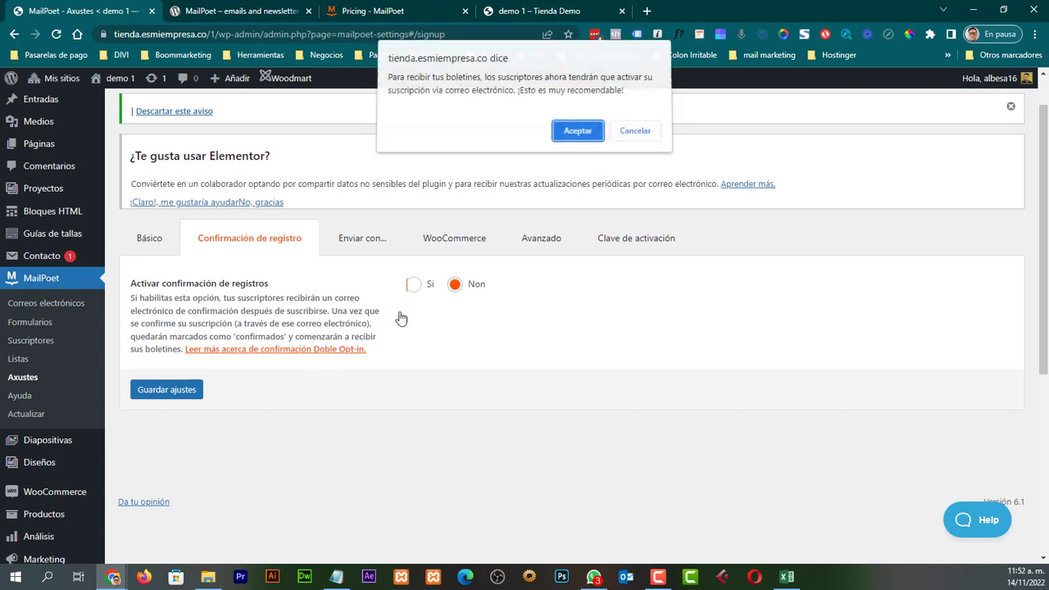
{"action": "left_click", "coordinate": [574, 136]}
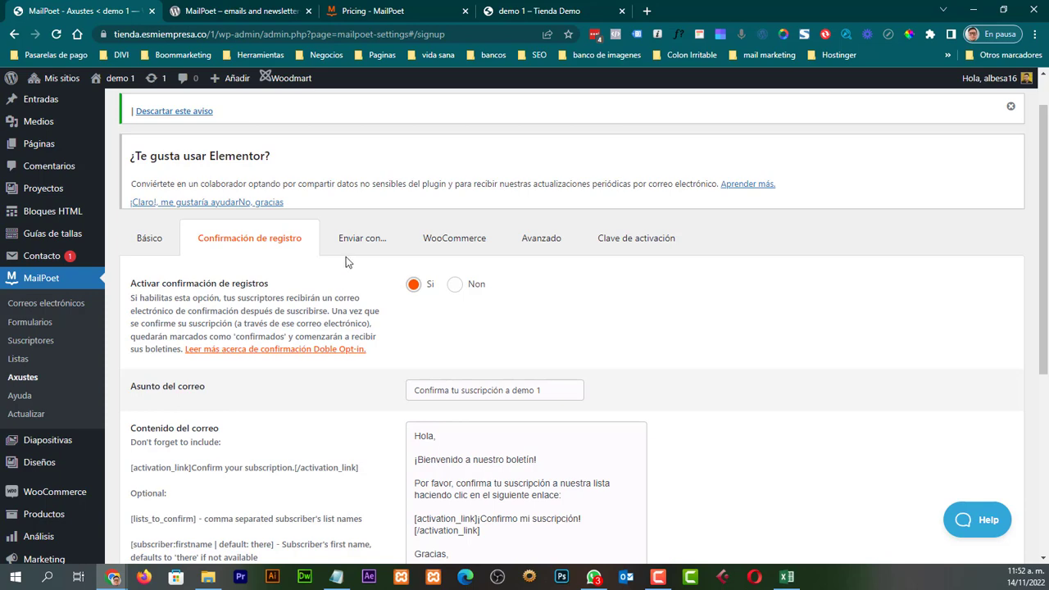
Open the Enviar con... settings and examine the Servicio de envíos de MailPoet benefits and the Otro sending method.
{"action": "scroll", "coordinate": [382, 400], "scroll_direction": "down", "scroll_amount": 5}
{"action": "scroll", "coordinate": [376, 396], "scroll_direction": "up", "scroll_amount": 6}
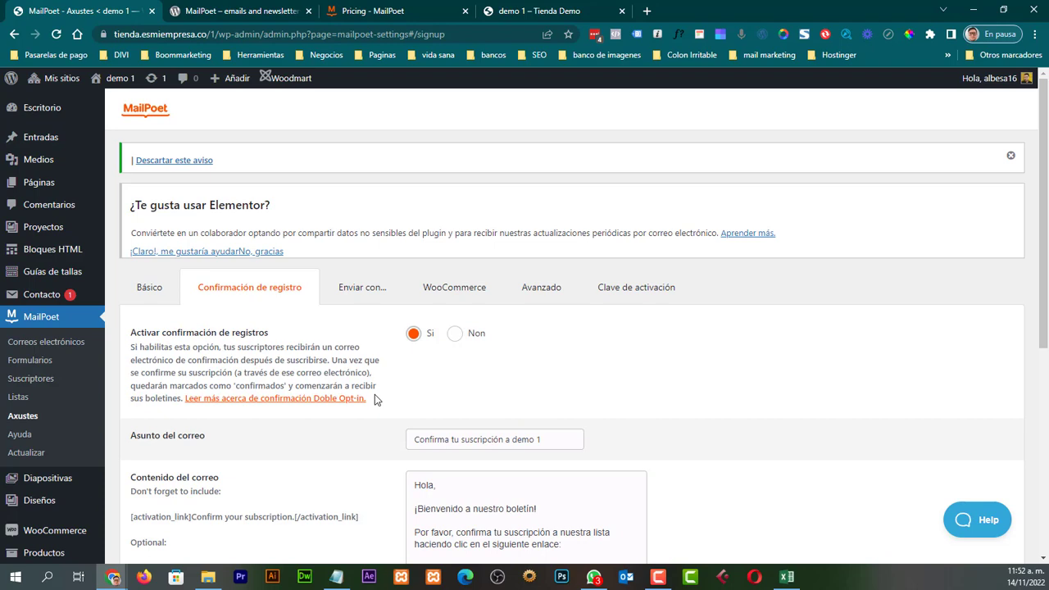
{"action": "left_click", "coordinate": [353, 288]}
{"action": "scroll", "coordinate": [391, 369], "scroll_direction": "down", "scroll_amount": 3}
{"action": "scroll", "coordinate": [391, 369], "scroll_direction": "up", "scroll_amount": 2}
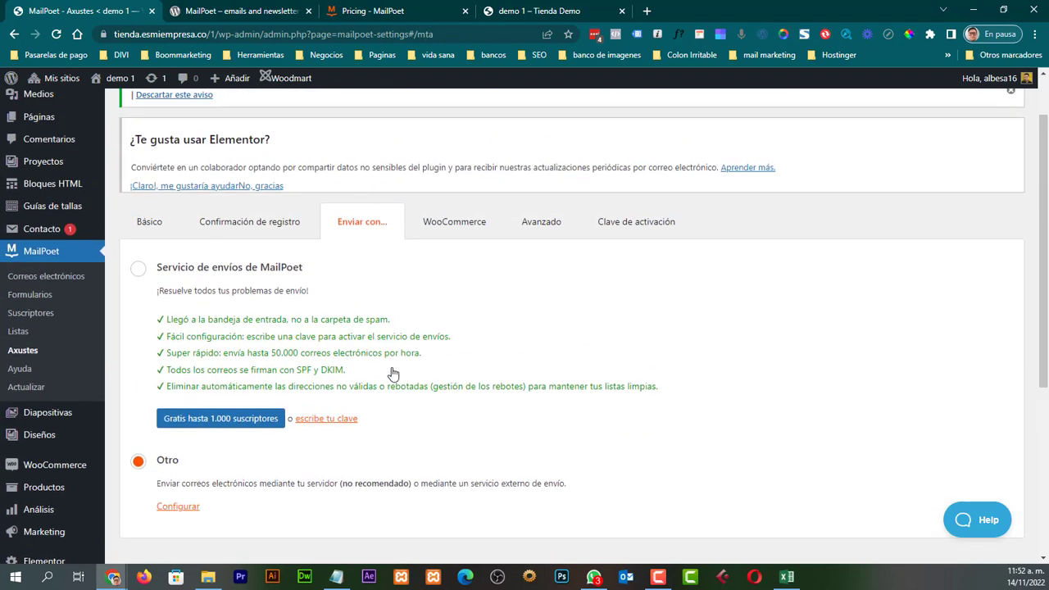
{"action": "scroll", "coordinate": [391, 363], "scroll_direction": "down", "scroll_amount": 2}
{"action": "scroll", "coordinate": [394, 357], "scroll_direction": "up", "scroll_amount": 1}
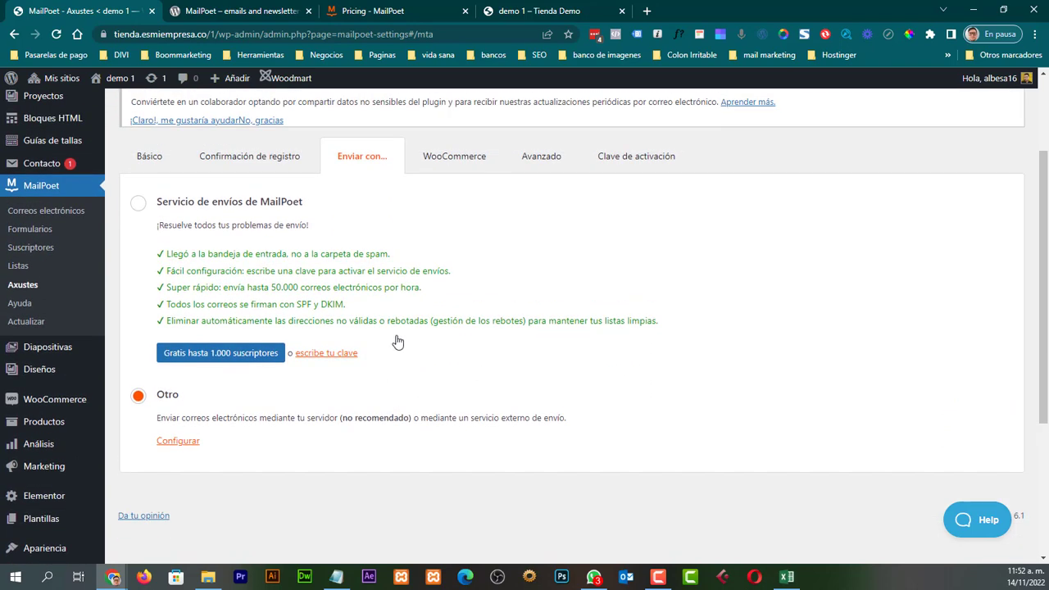
{"action": "scroll", "coordinate": [411, 351], "scroll_direction": "up", "scroll_amount": 1}
{"action": "scroll", "coordinate": [411, 350], "scroll_direction": "down", "scroll_amount": 1}
{"action": "scroll", "coordinate": [411, 351], "scroll_direction": "up", "scroll_amount": 1}
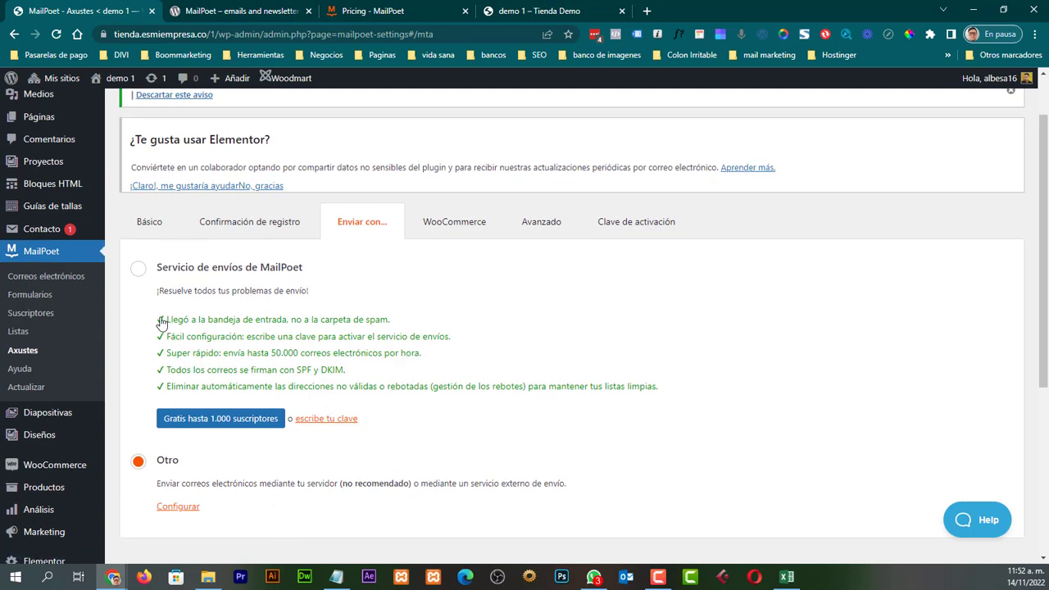
{"action": "scroll", "coordinate": [115, 265], "scroll_direction": "down", "scroll_amount": 1}
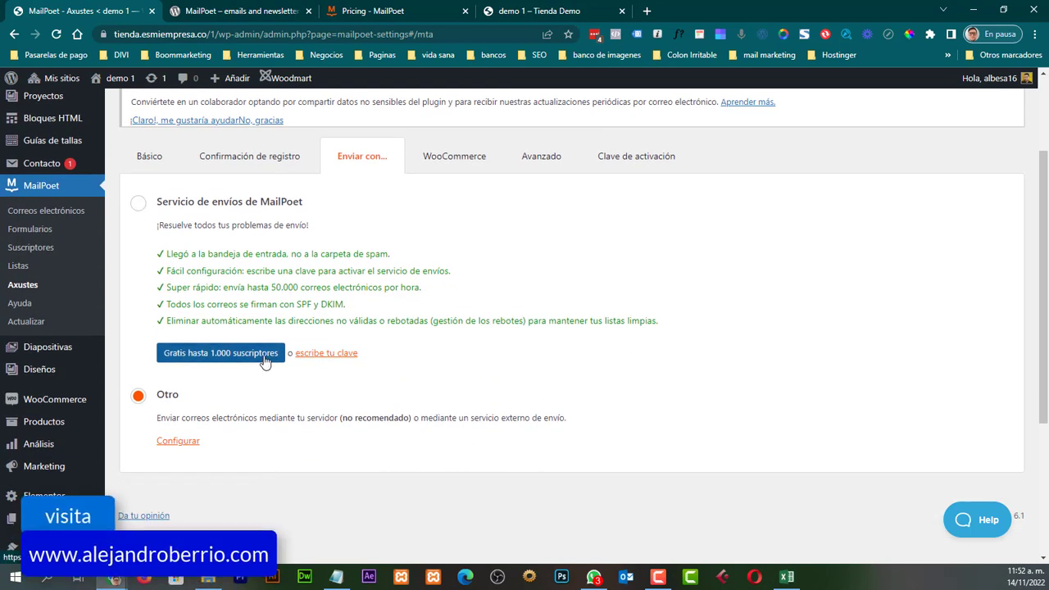
Open the sign-up page for MailPoet's free plan for up to 1,000 subscribers and examine the Create Account form.
{"action": "left_click", "coordinate": [215, 359]}
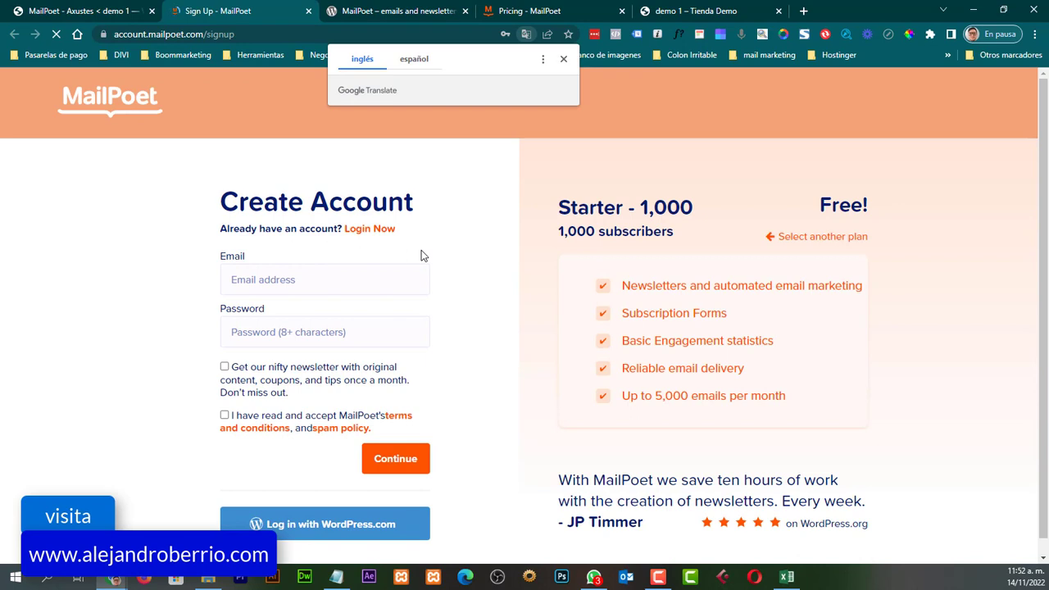
{"action": "left_click", "coordinate": [353, 278]}
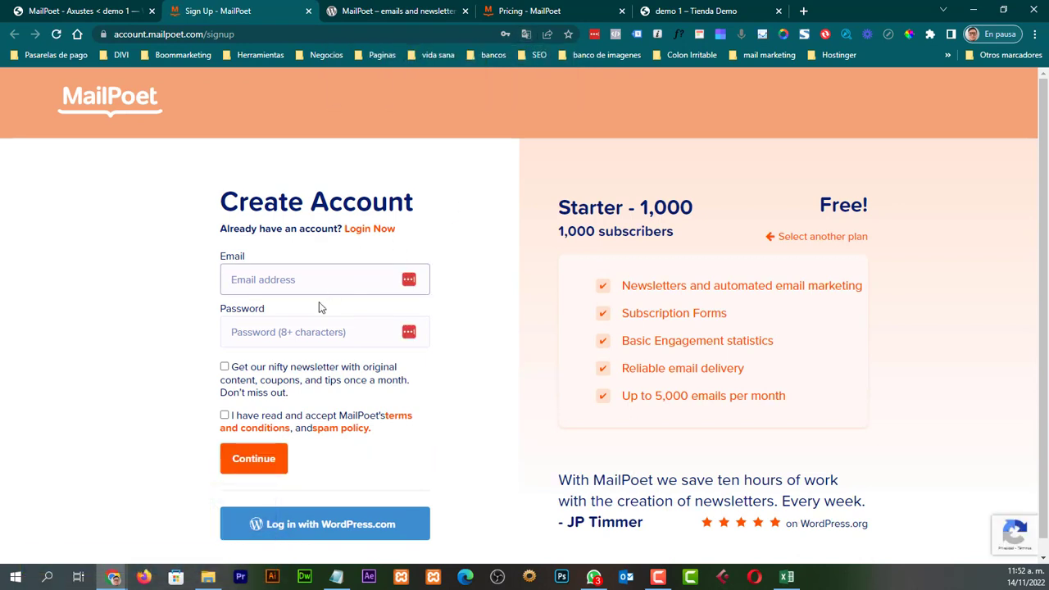
{"action": "scroll", "coordinate": [322, 327], "scroll_direction": "down", "scroll_amount": 1}
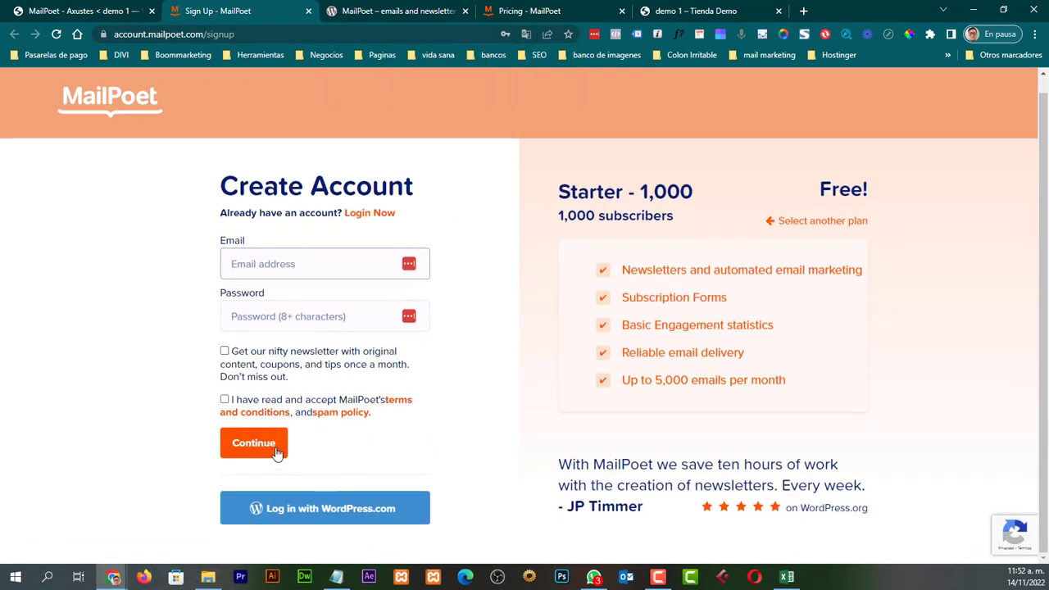
Close the MailPoet sign-up page and check the Clave de activación settings before returning to Enviar con...
{"action": "left_click", "coordinate": [309, 12]}
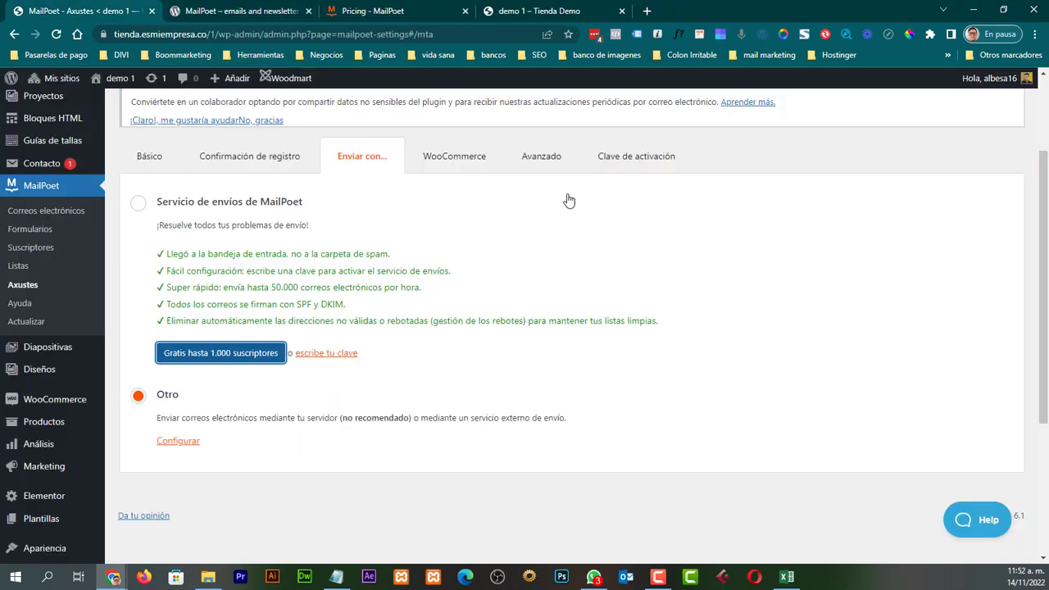
{"action": "left_click", "coordinate": [643, 159]}
{"action": "left_click", "coordinate": [361, 157]}
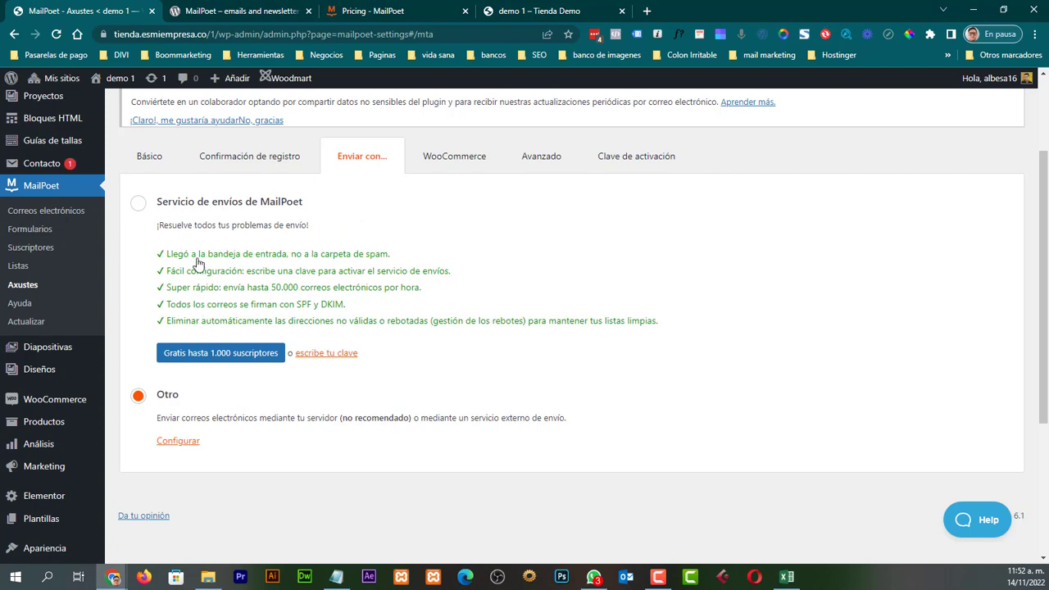
Examine the two sending options in Enviar con..., Servicio de envíos de MailPoet and Otro, including their descriptions.
{"action": "scroll", "coordinate": [225, 400], "scroll_direction": "down", "scroll_amount": 2}
{"action": "scroll", "coordinate": [253, 361], "scroll_direction": "up", "scroll_amount": 1}
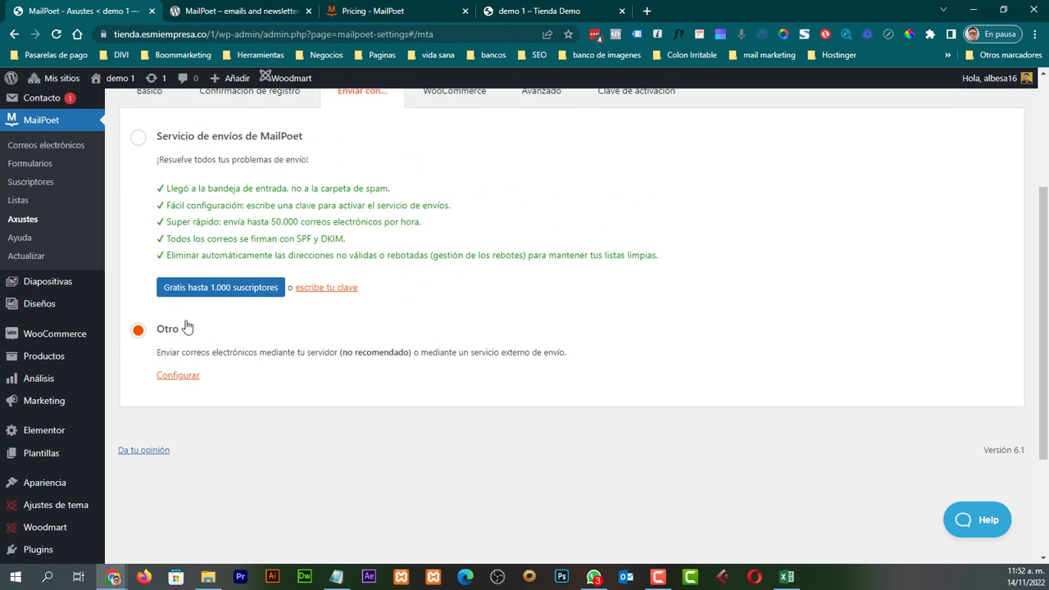
{"action": "scroll", "coordinate": [188, 325], "scroll_direction": "up", "scroll_amount": 1}
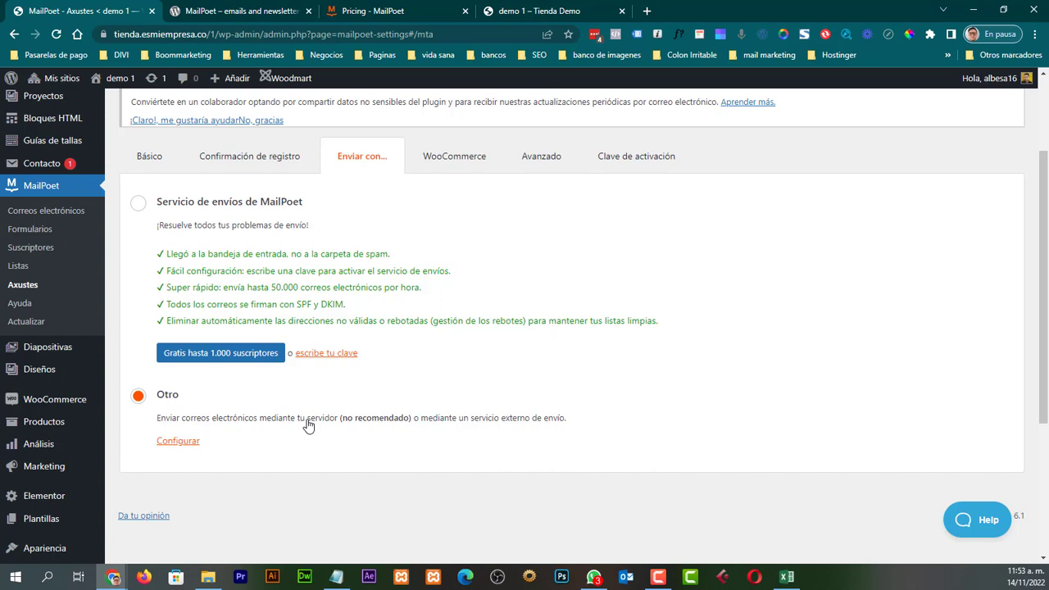
{"action": "scroll", "coordinate": [284, 425], "scroll_direction": "down", "scroll_amount": 2}
{"action": "scroll", "coordinate": [284, 423], "scroll_direction": "up", "scroll_amount": 2}
{"action": "scroll", "coordinate": [291, 427], "scroll_direction": "down", "scroll_amount": 1}
{"action": "scroll", "coordinate": [278, 438], "scroll_direction": "up", "scroll_amount": 2}
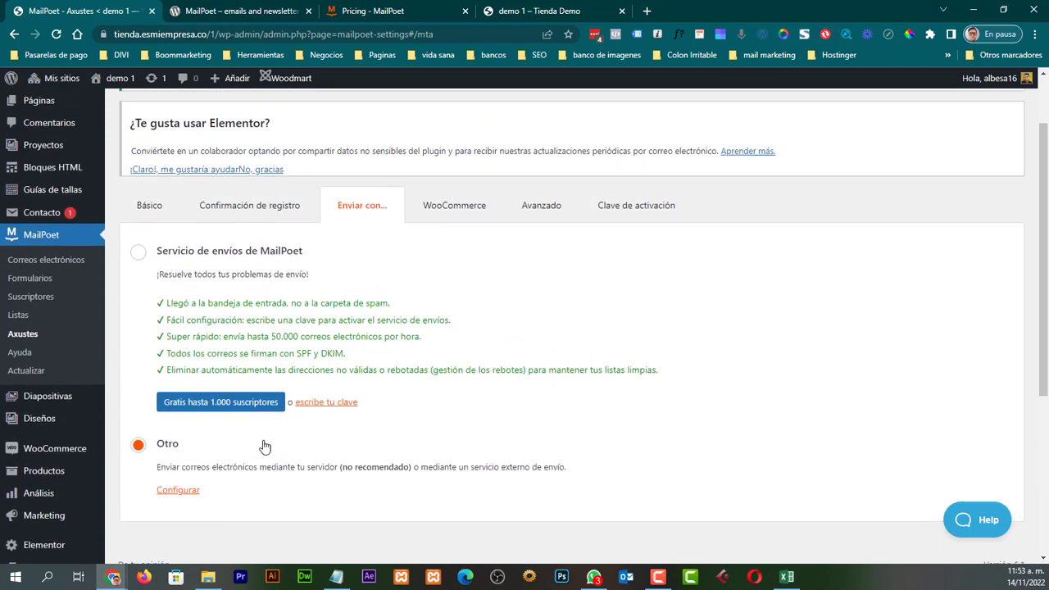
{"action": "scroll", "coordinate": [315, 459], "scroll_direction": "down", "scroll_amount": 2}
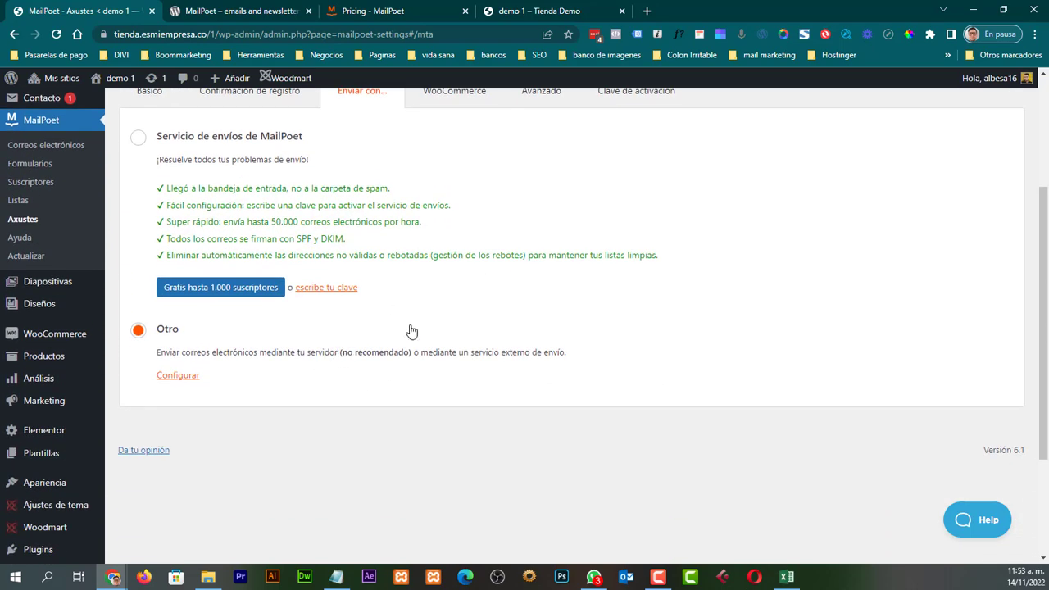
{"action": "scroll", "coordinate": [366, 374], "scroll_direction": "up", "scroll_amount": 1}
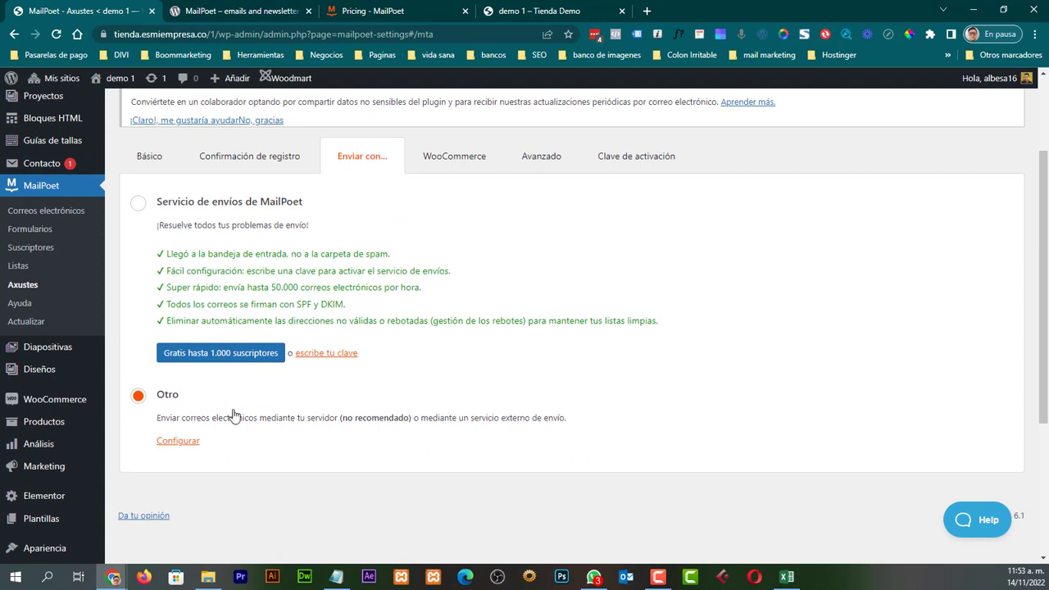
Open the configuration of the Otro sending option and set Método to SMTP.
{"action": "left_click", "coordinate": [190, 447]}
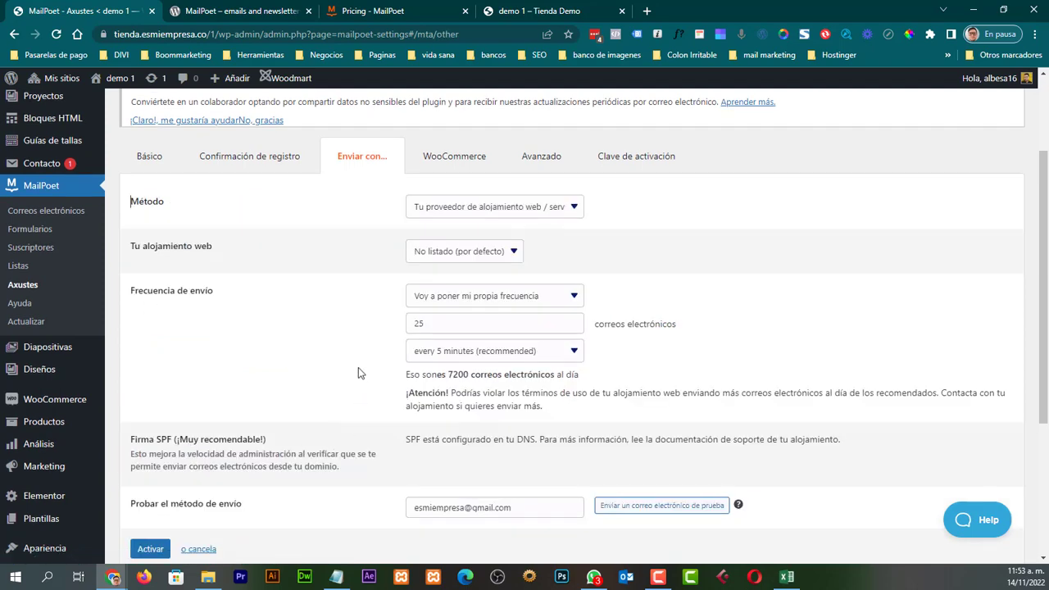
{"action": "scroll", "coordinate": [358, 369], "scroll_direction": "up", "scroll_amount": 1}
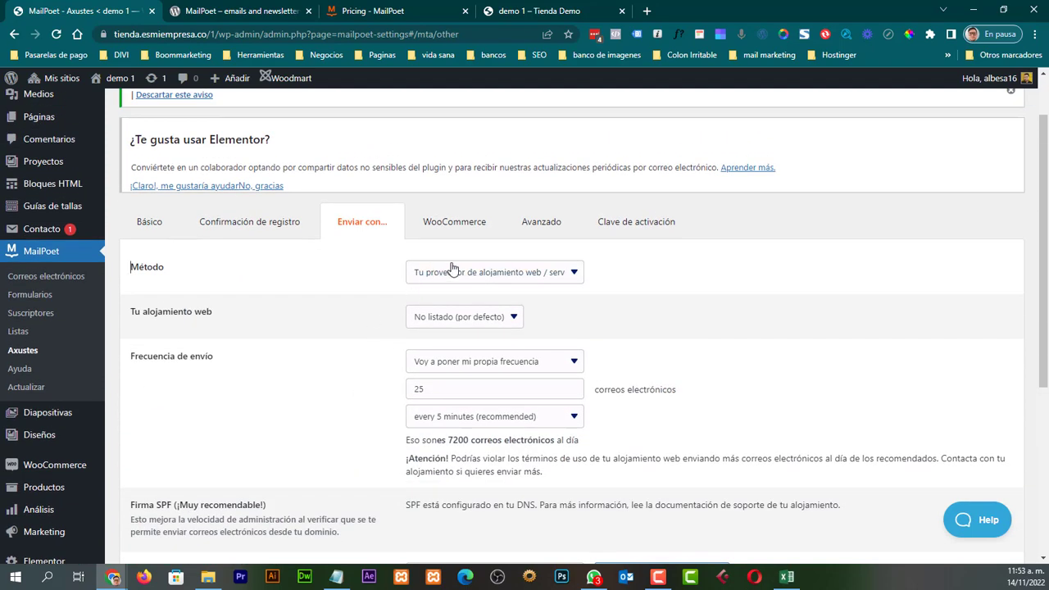
{"action": "left_click", "coordinate": [449, 272]}
{"action": "left_click", "coordinate": [351, 300]}
{"action": "left_click", "coordinate": [443, 279]}
{"action": "left_click", "coordinate": [442, 303]}
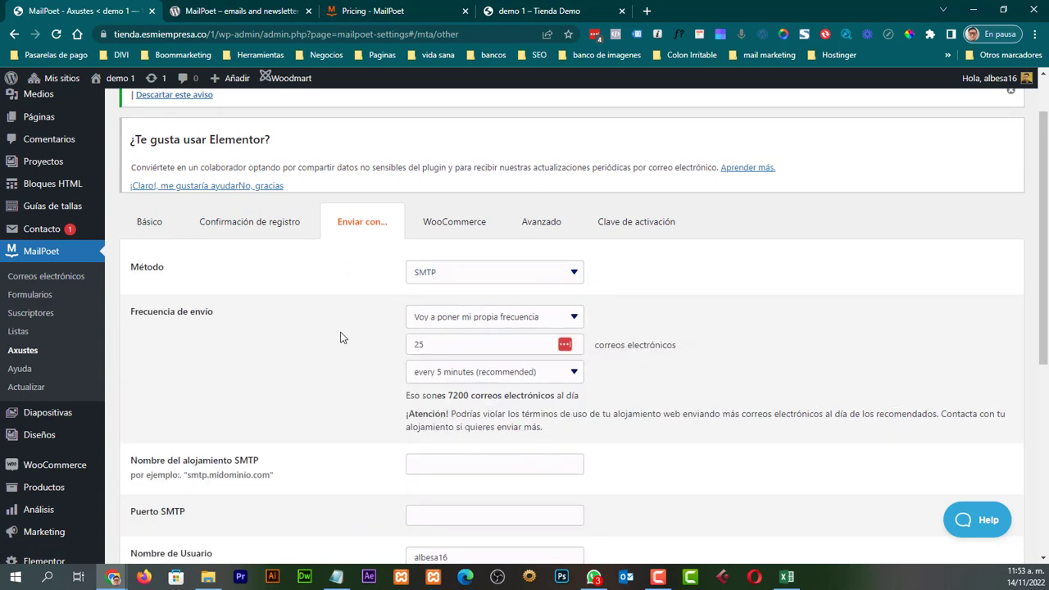
Examine the SMTP server and login fields, and set Método back to Tu proveedor de alojamiento web / servidor web.
{"action": "scroll", "coordinate": [377, 332], "scroll_direction": "down", "scroll_amount": 2}
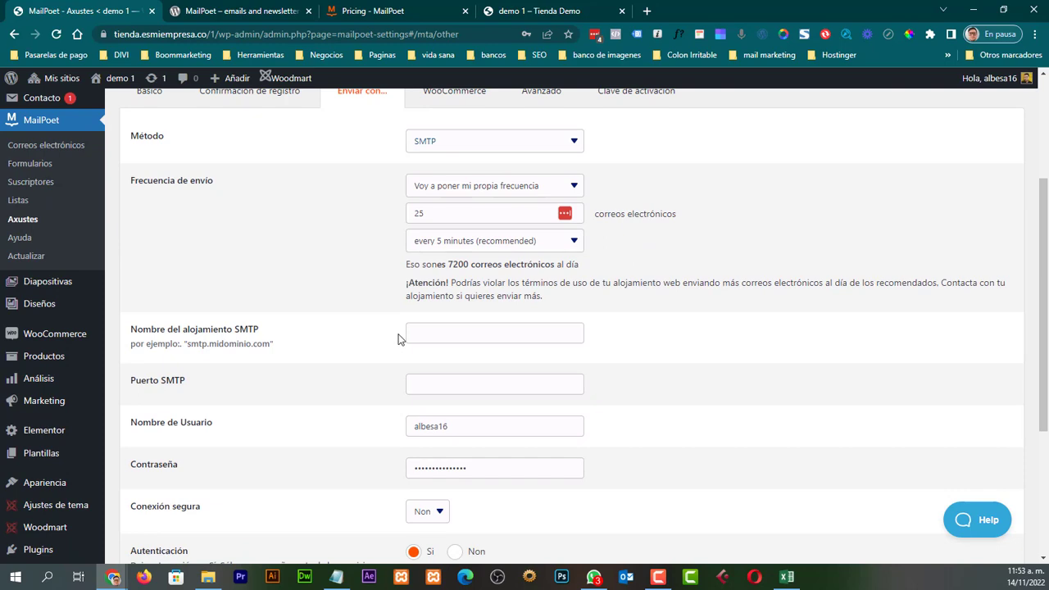
{"action": "scroll", "coordinate": [399, 338], "scroll_direction": "down", "scroll_amount": 3}
{"action": "scroll", "coordinate": [399, 338], "scroll_direction": "up", "scroll_amount": 6}
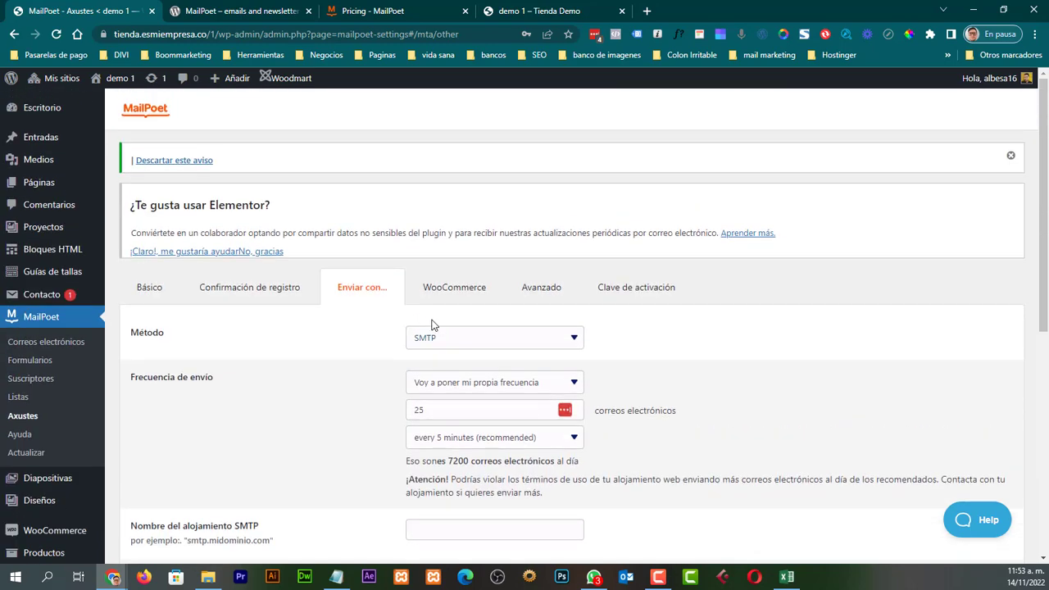
{"action": "scroll", "coordinate": [422, 348], "scroll_direction": "down", "scroll_amount": 2}
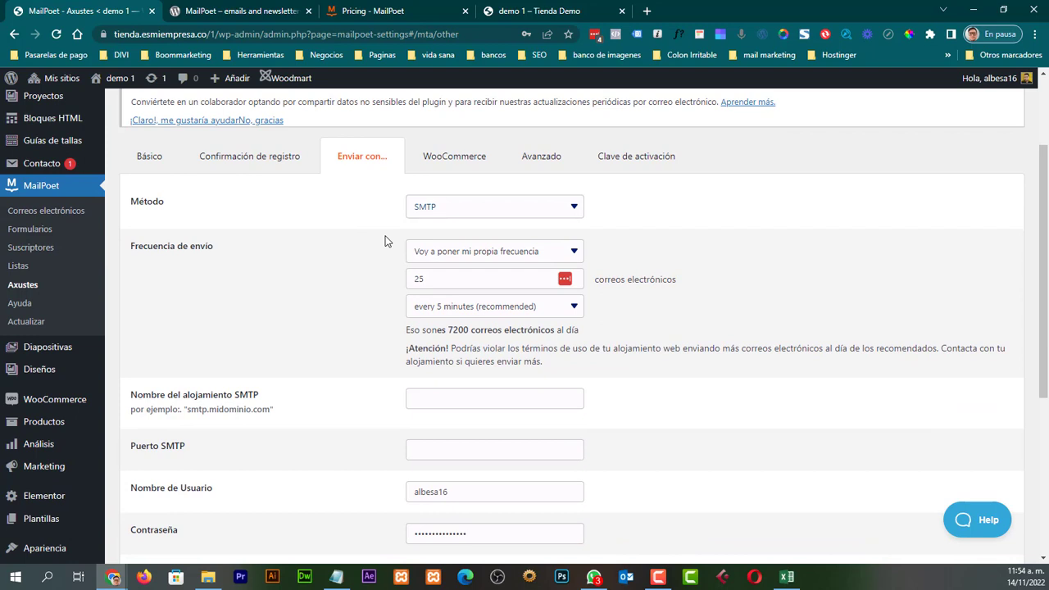
{"action": "left_click", "coordinate": [446, 216]}
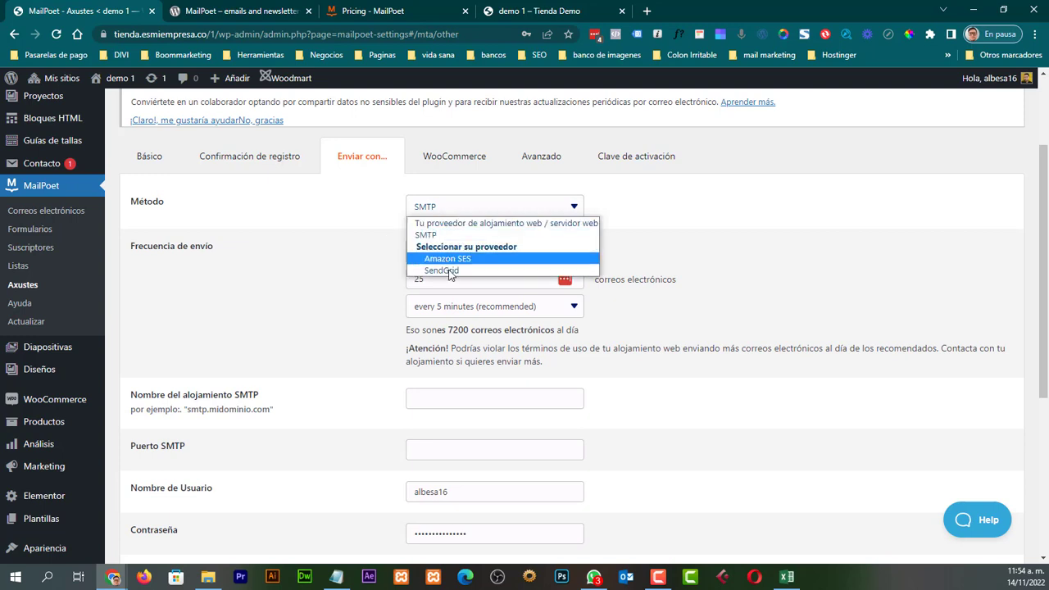
{"action": "left_click", "coordinate": [462, 225]}
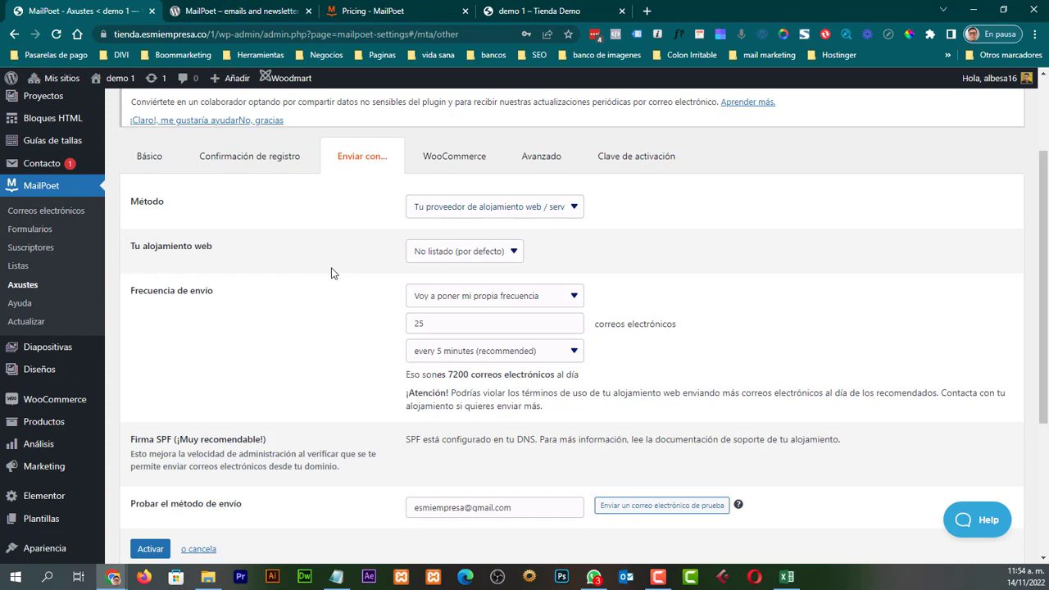
Open the WooCommerce settings of MailPoet and examine the email customization, checkout opt-in and past-customer subscription options.
{"action": "scroll", "coordinate": [389, 287], "scroll_direction": "up", "scroll_amount": 3}
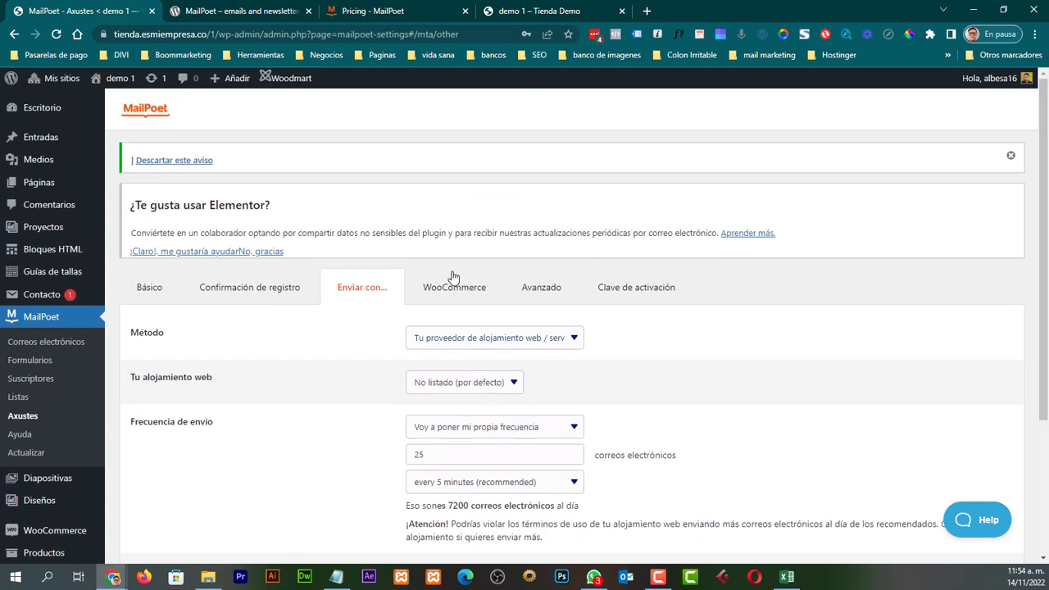
{"action": "left_click", "coordinate": [449, 303]}
{"action": "scroll", "coordinate": [449, 308], "scroll_direction": "down", "scroll_amount": 3}
{"action": "scroll", "coordinate": [528, 339], "scroll_direction": "up", "scroll_amount": 2}
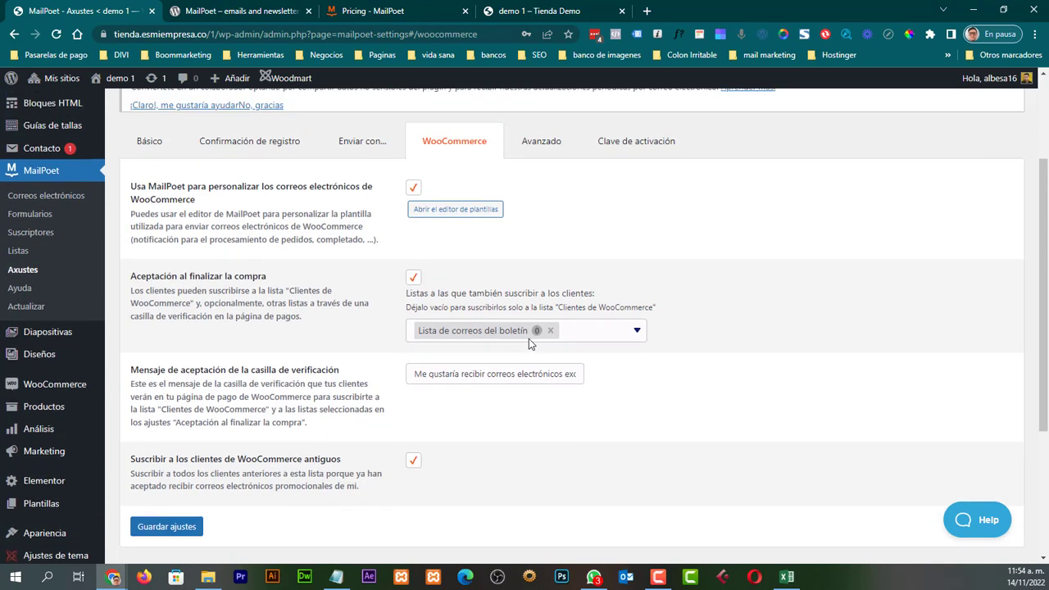
{"action": "scroll", "coordinate": [528, 343], "scroll_direction": "down", "scroll_amount": 2}
{"action": "scroll", "coordinate": [528, 342], "scroll_direction": "up", "scroll_amount": 1}
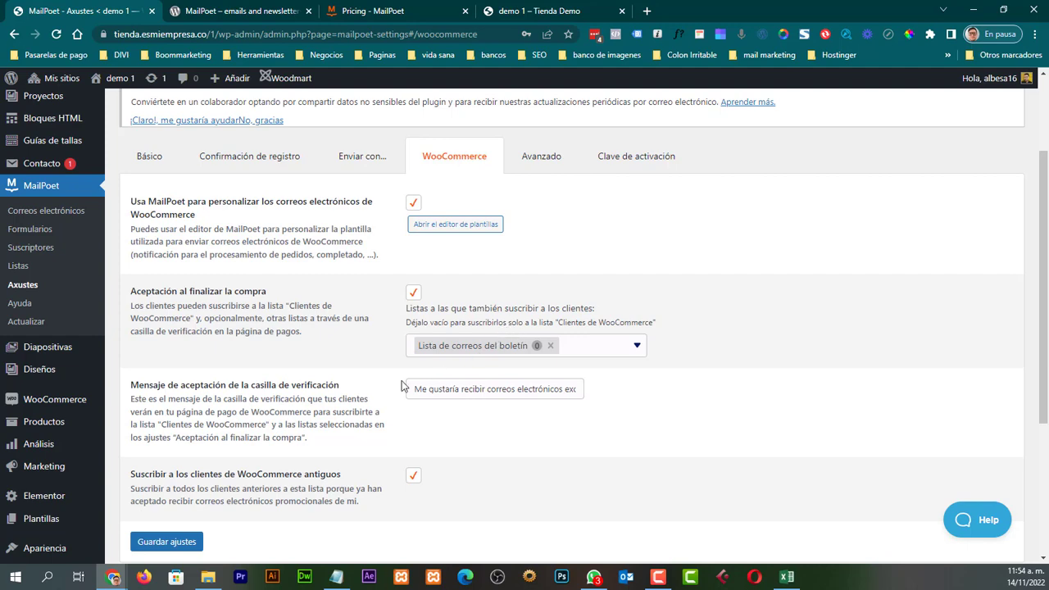
Look over the Avanzado settings, and examine the Clave de activación page alongside the Enviar con... sending options.
{"action": "left_click", "coordinate": [540, 155]}
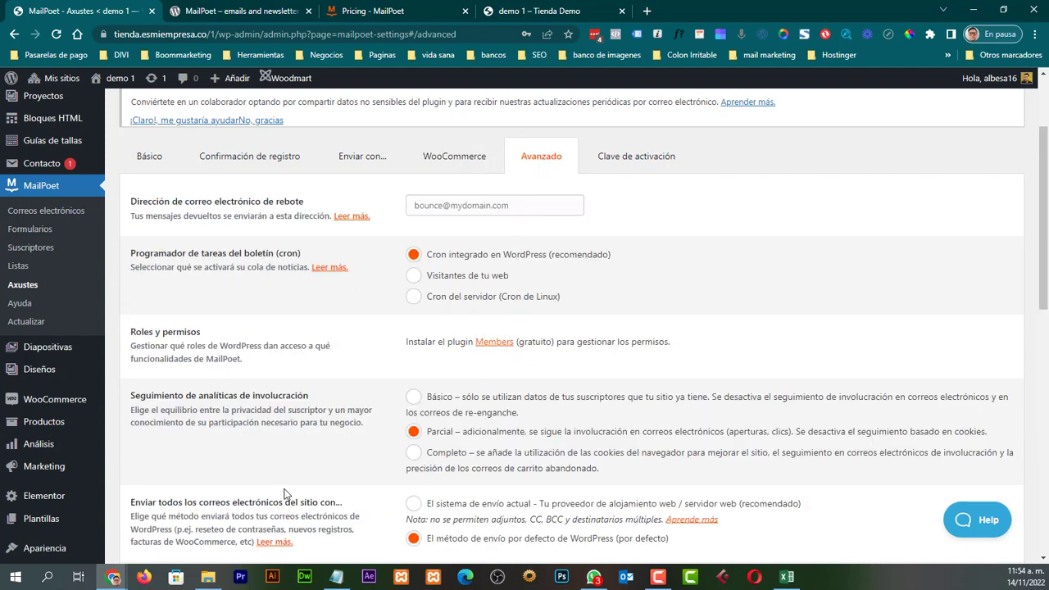
{"action": "left_click", "coordinate": [644, 162]}
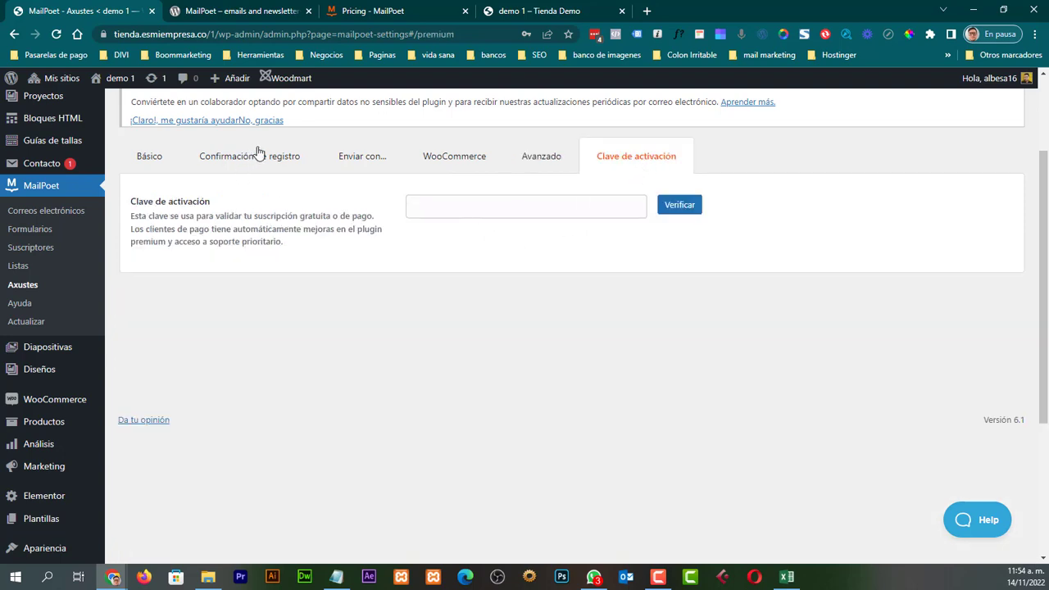
{"action": "left_click", "coordinate": [357, 161]}
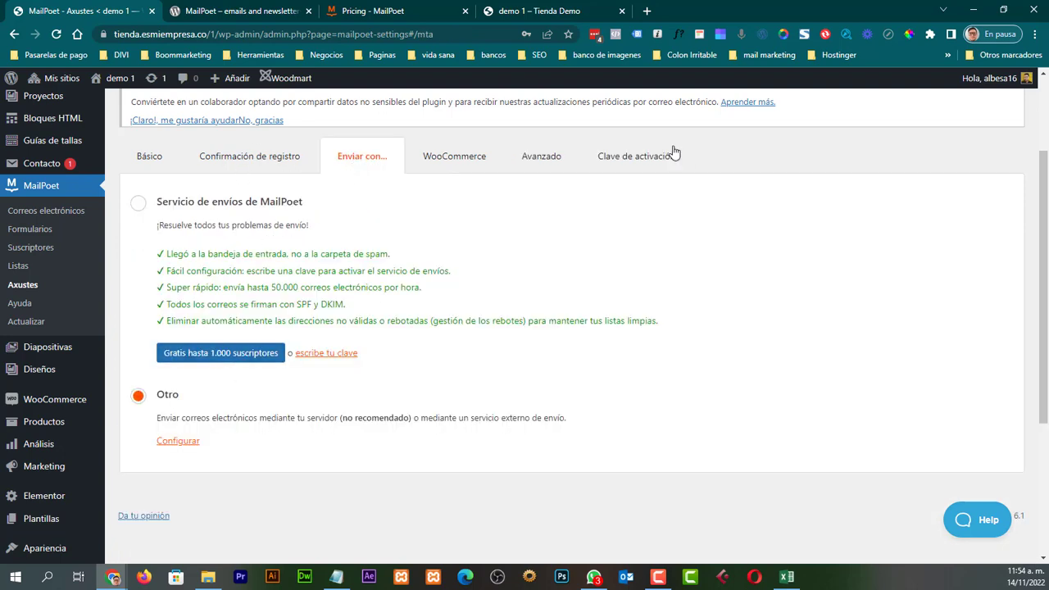
{"action": "left_click", "coordinate": [644, 169]}
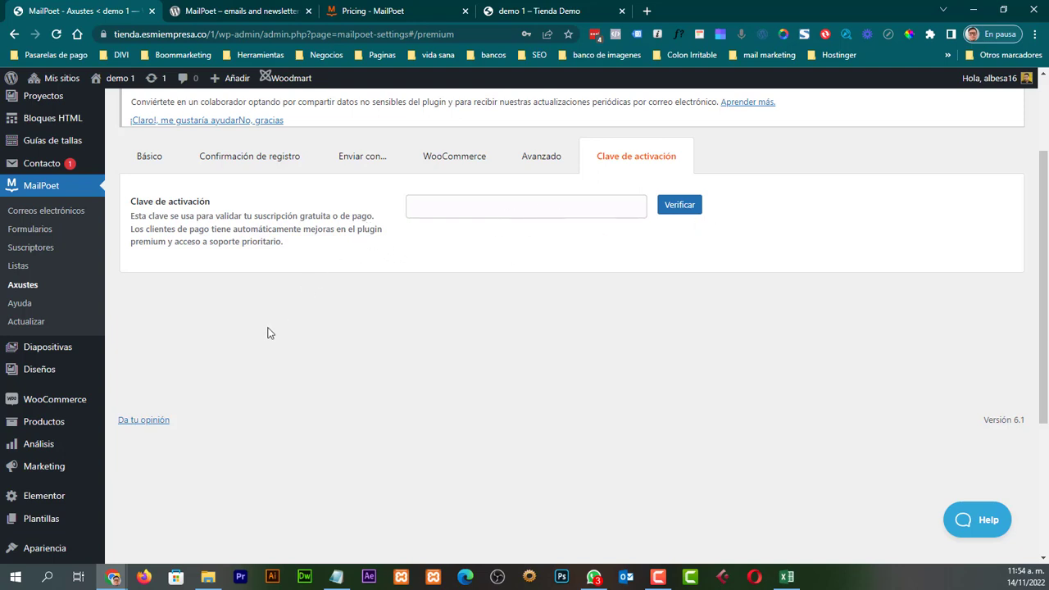
{"action": "scroll", "coordinate": [284, 365], "scroll_direction": "up", "scroll_amount": 3}
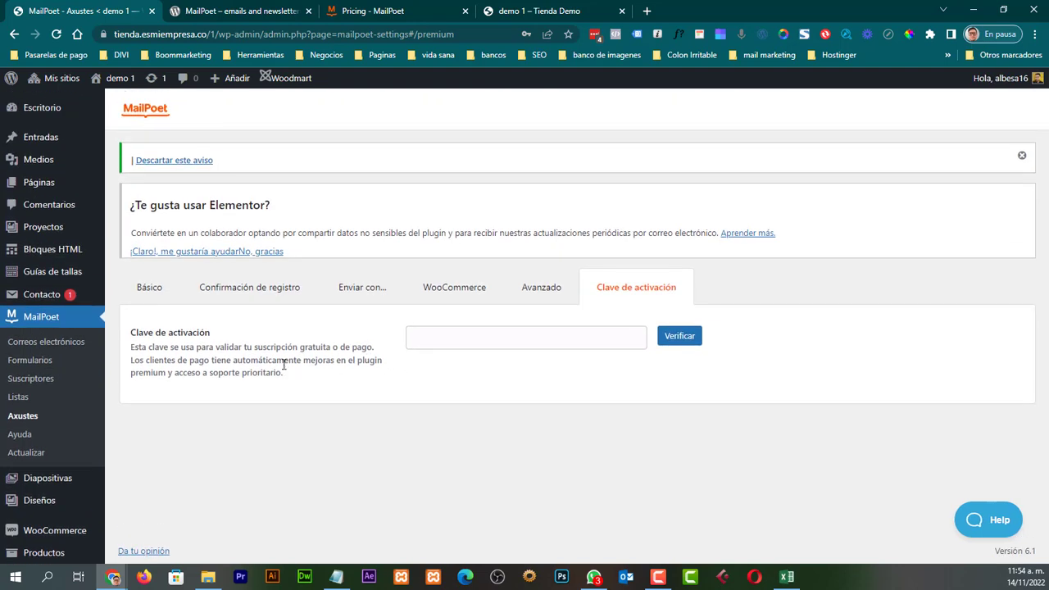